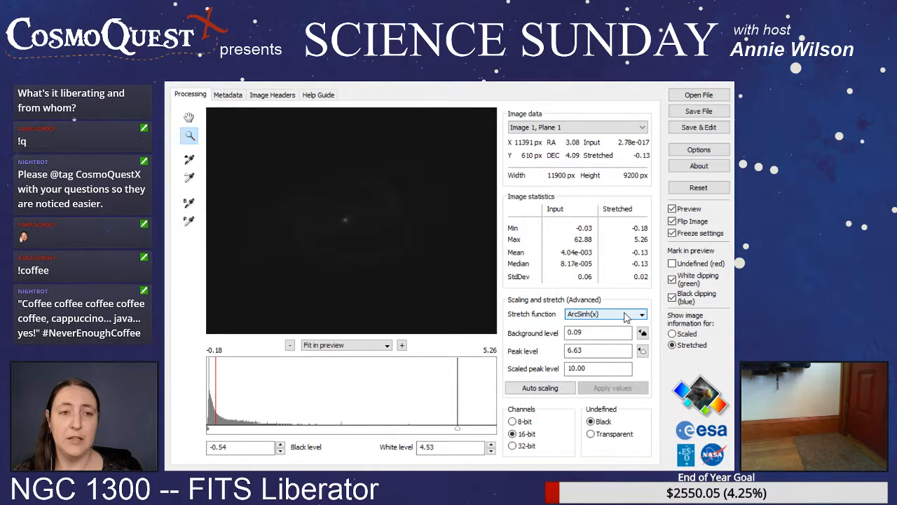
- Try the x^(1/2), ArcSinh(x^(1/2)), Log(x^(1/2)), Log(Log(x)) and ArcSinh(ArcSinh(x)) stretch functions on the galaxy image
{"action": "left_click", "coordinate": [629, 318]}
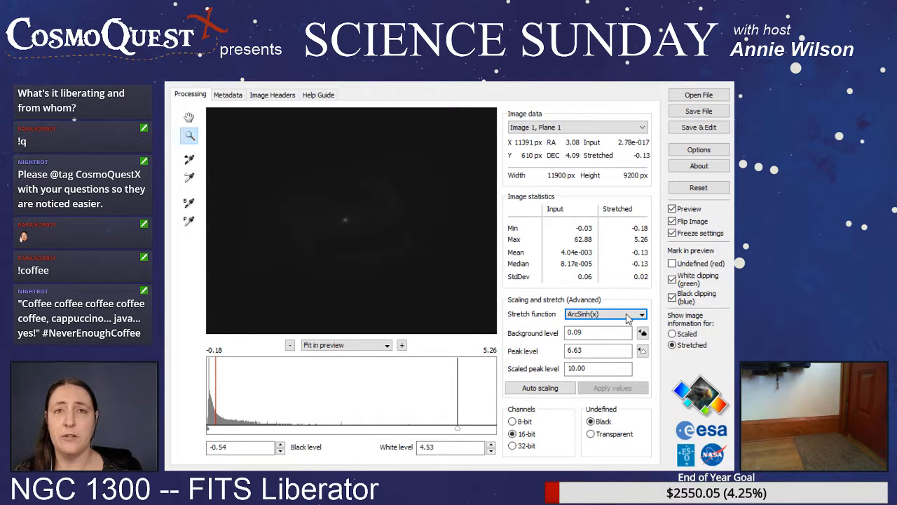
{"action": "left_click", "coordinate": [610, 377]}
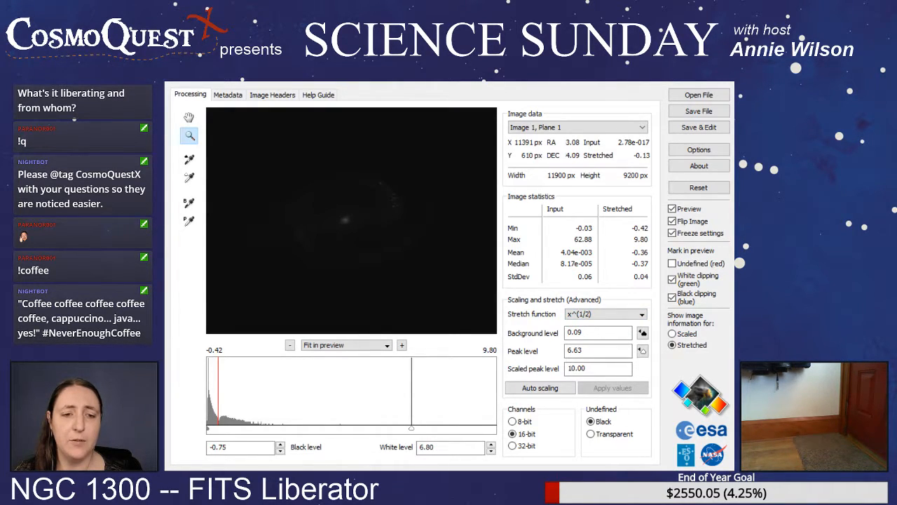
{"action": "left_click", "coordinate": [612, 395]}
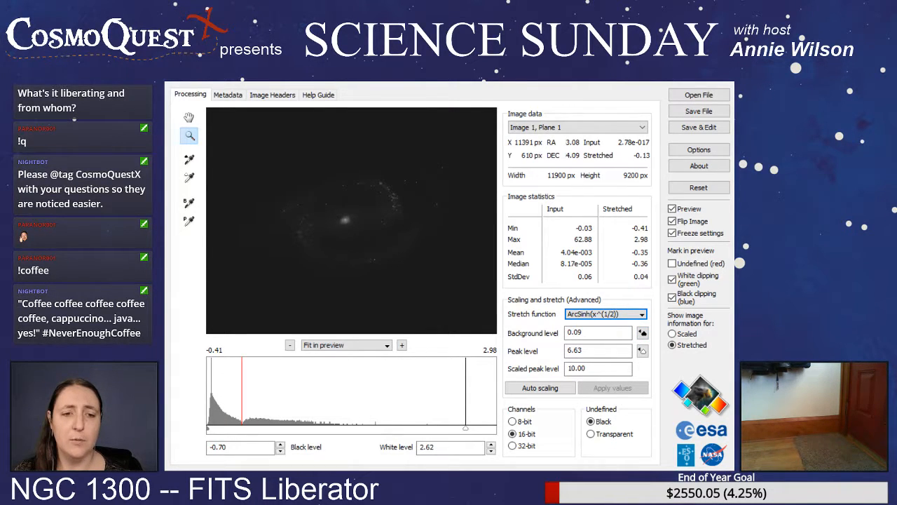
{"action": "left_click", "coordinate": [604, 379]}
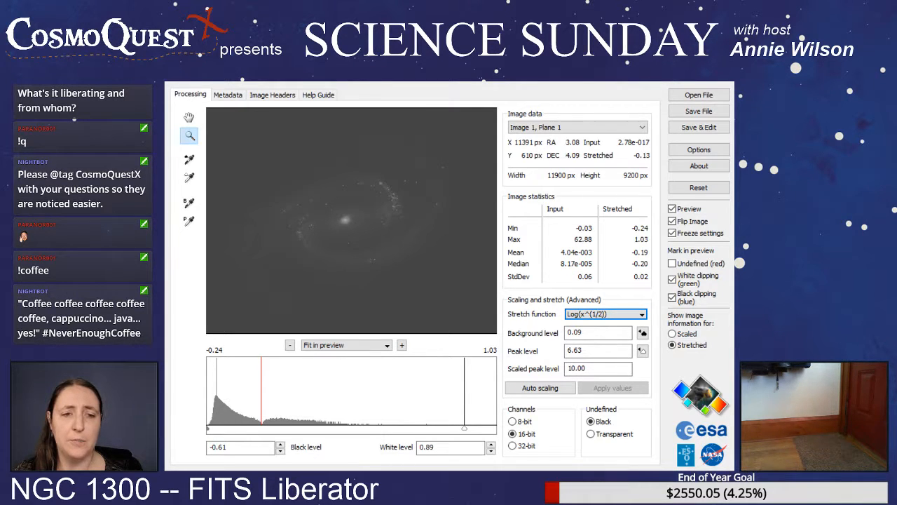
{"action": "key", "text": "Up"}
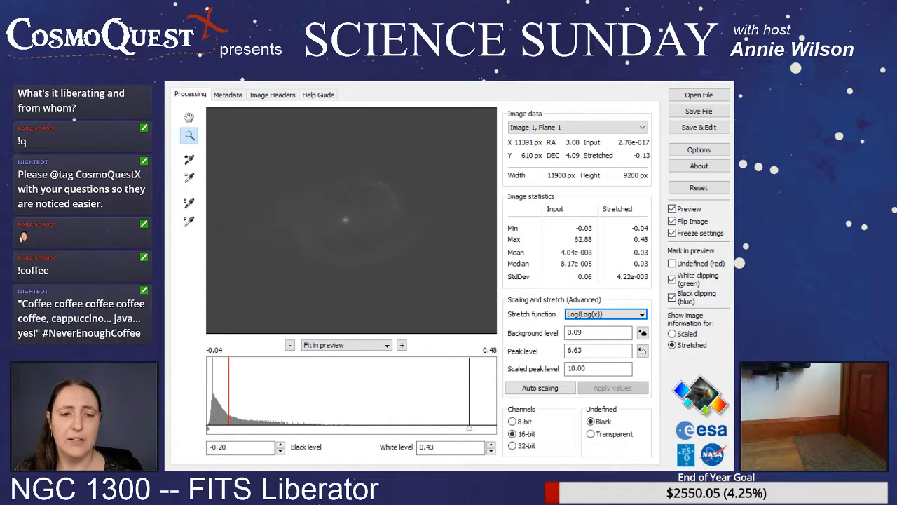
{"action": "key", "text": "Up"}
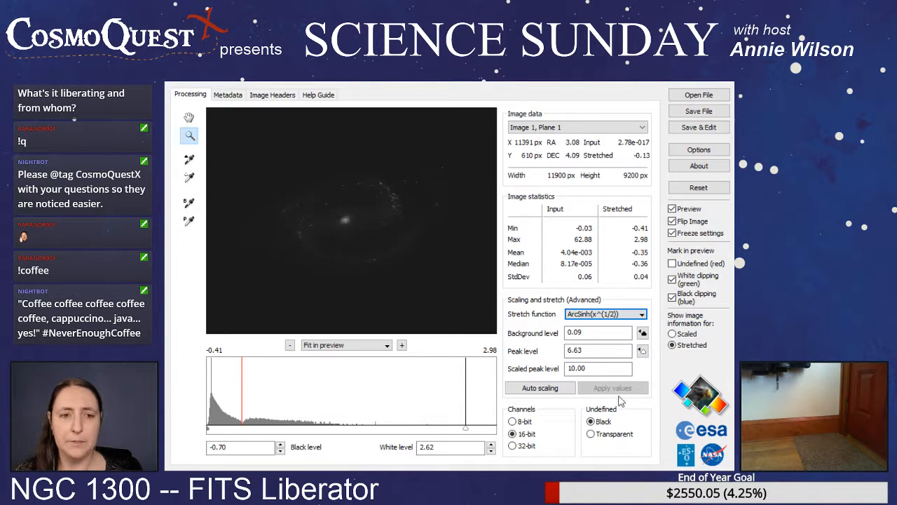
{"action": "key", "text": "Up"}
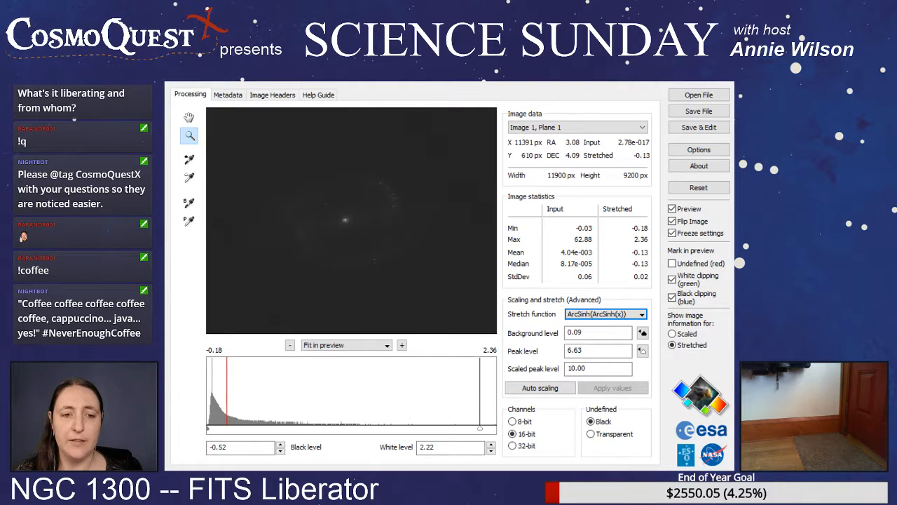
- Try the exp(x) stretch function and the power stretches x^4, x^3, x^2 and x^1.5 on the image
{"action": "left_click", "coordinate": [627, 349]}
{"action": "left_click", "coordinate": [627, 316]}
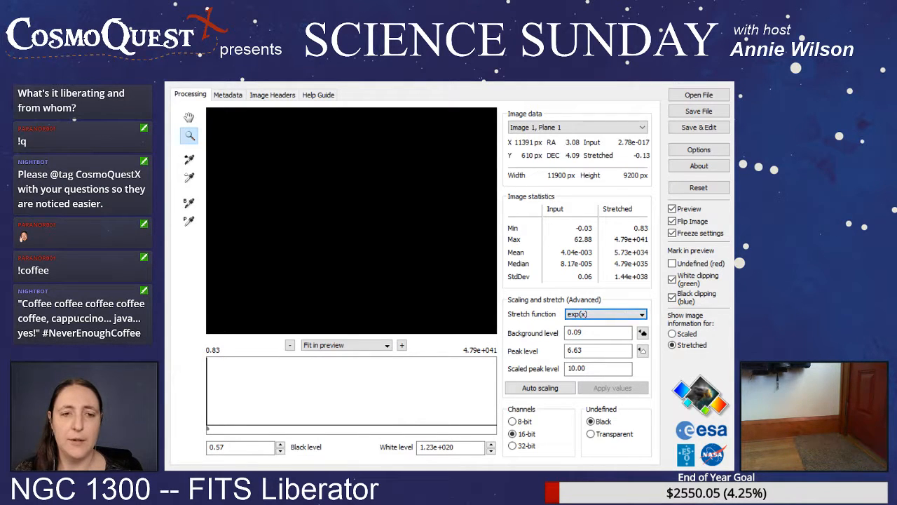
{"action": "left_click", "coordinate": [616, 398]}
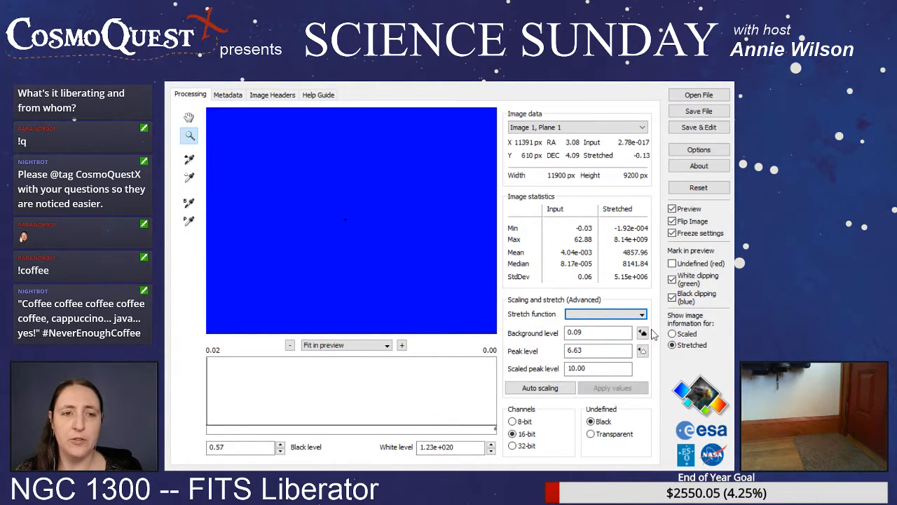
{"action": "left_click", "coordinate": [617, 386]}
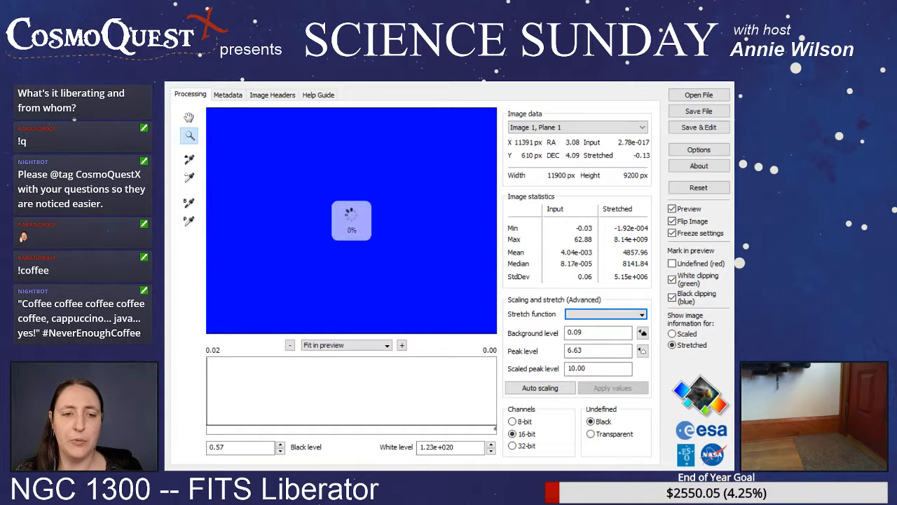
{"action": "left_click", "coordinate": [644, 315]}
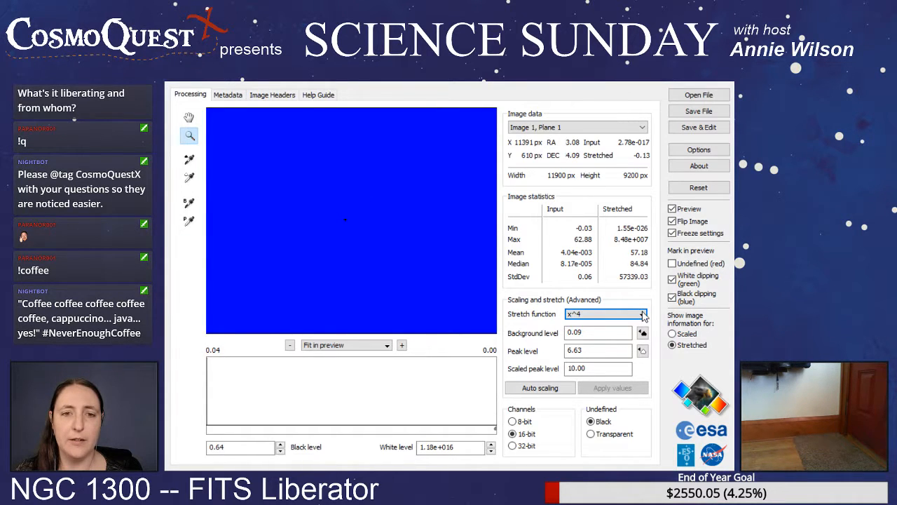
{"action": "left_click", "coordinate": [619, 459]}
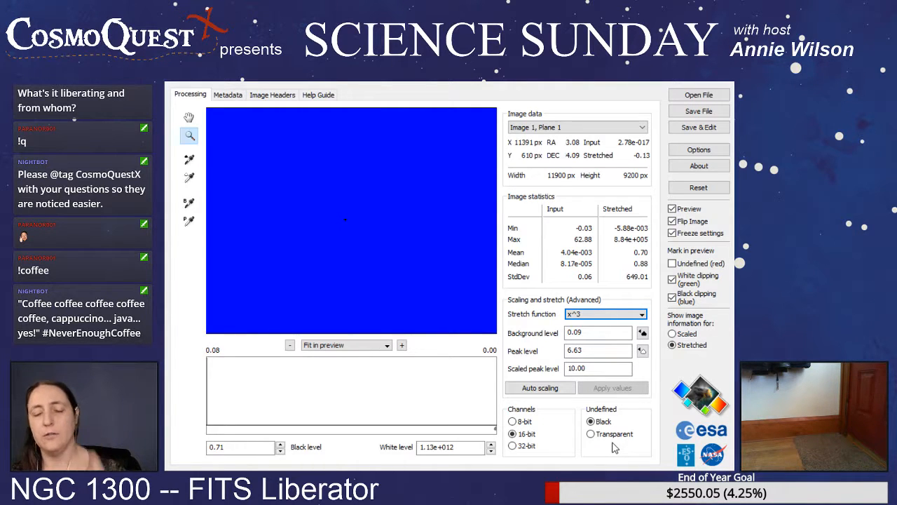
{"action": "left_click", "coordinate": [609, 460]}
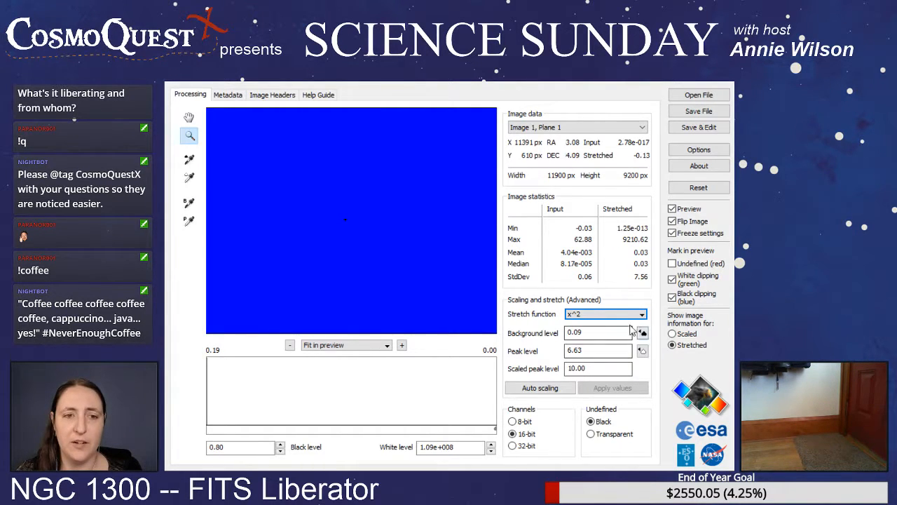
{"action": "left_click", "coordinate": [619, 447]}
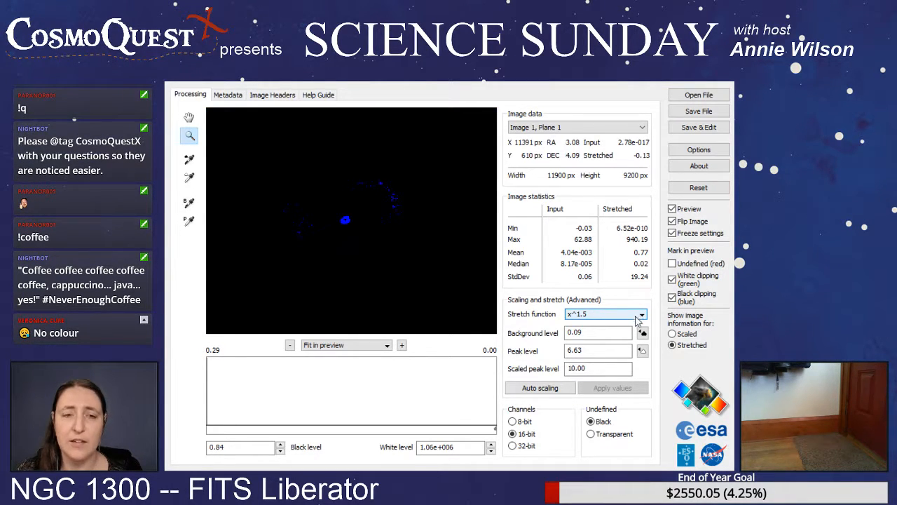
{"action": "left_click", "coordinate": [625, 420]}
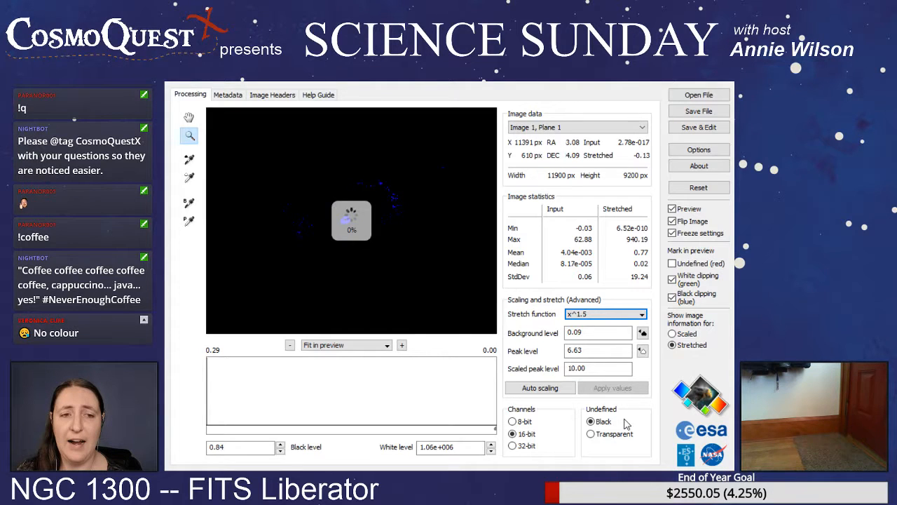
- Try the root stretch functions x^(1/4) and x^(1/3), and switch back to x^1.5
{"action": "left_click", "coordinate": [644, 315]}
{"action": "left_click", "coordinate": [630, 411]}
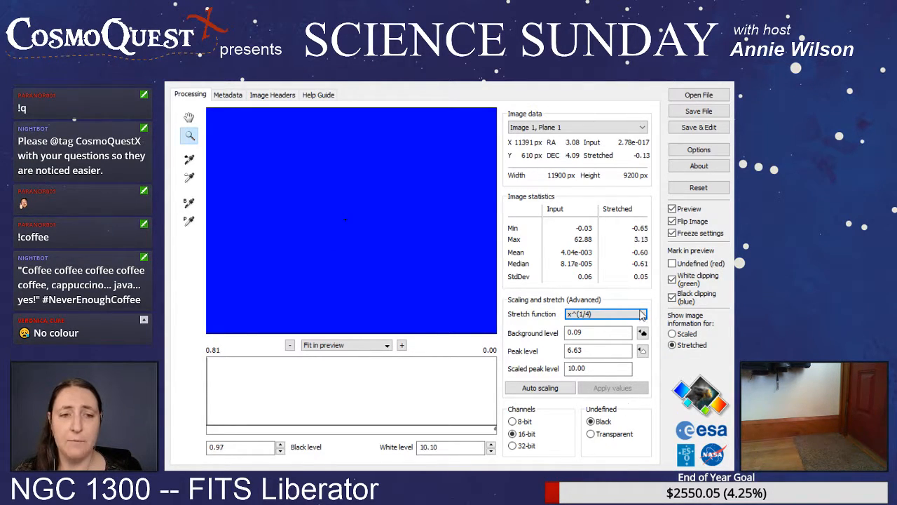
{"action": "left_click", "coordinate": [644, 317]}
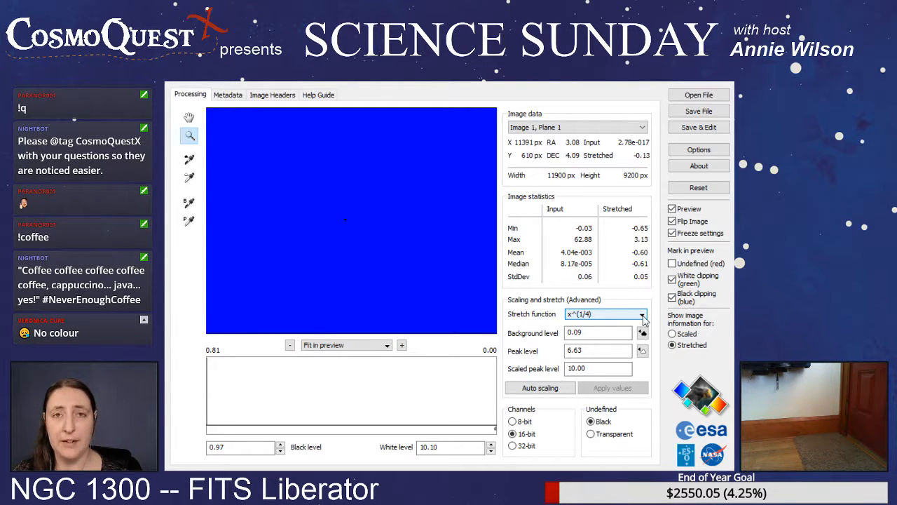
{"action": "left_click", "coordinate": [644, 320]}
{"action": "left_click", "coordinate": [623, 395]}
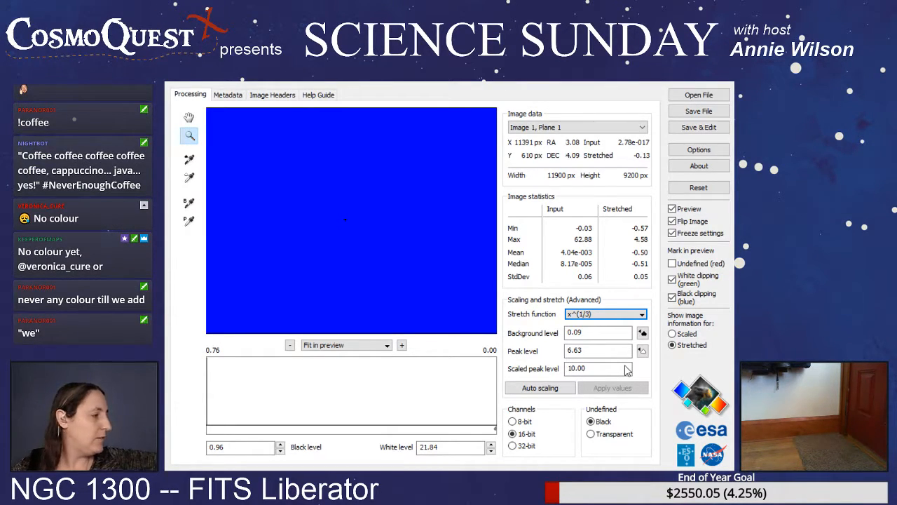
{"action": "left_click", "coordinate": [642, 314]}
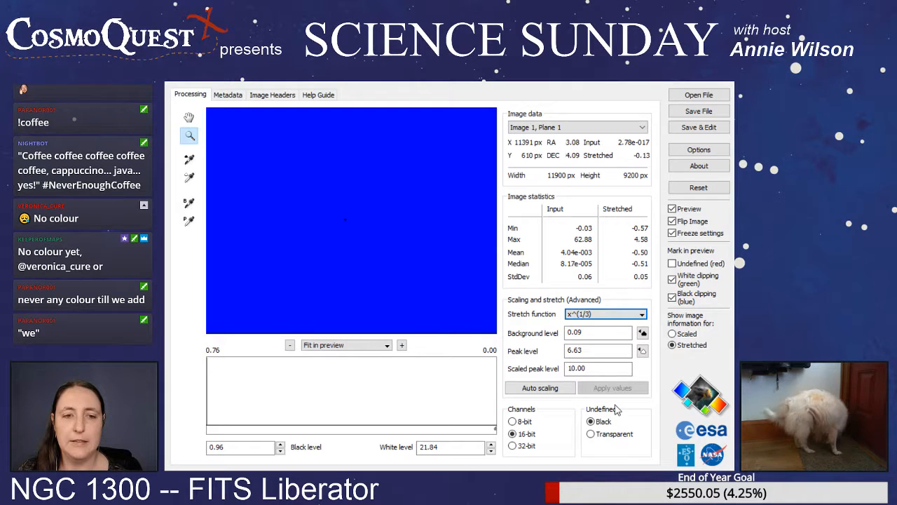
{"action": "left_click", "coordinate": [613, 435]}
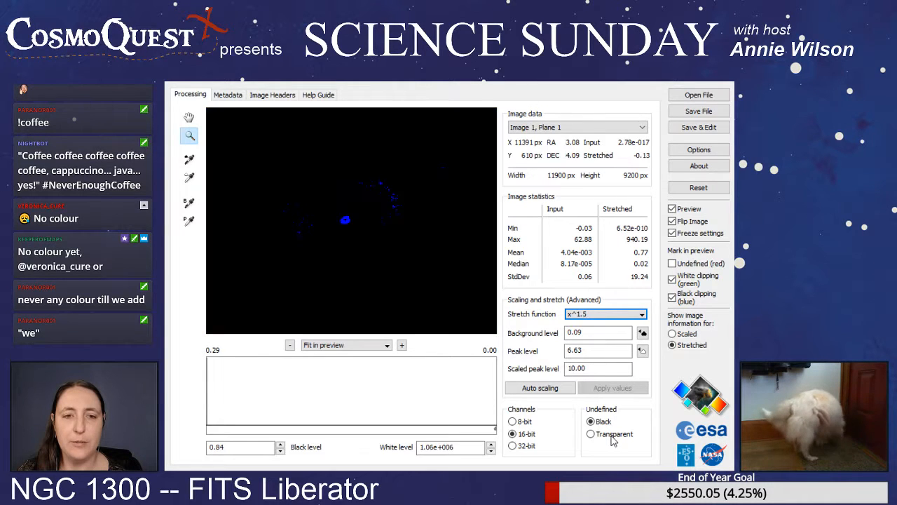
- Try the Log(x), ArcSinh(x) and ArcSinh(ArcSinh(x)) stretch functions on the image
{"action": "left_click", "coordinate": [641, 316]}
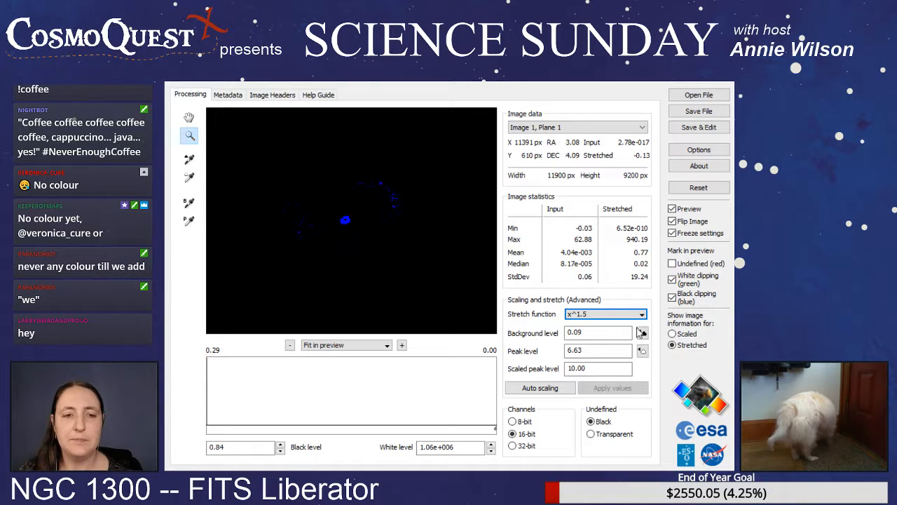
{"action": "left_click", "coordinate": [621, 362]}
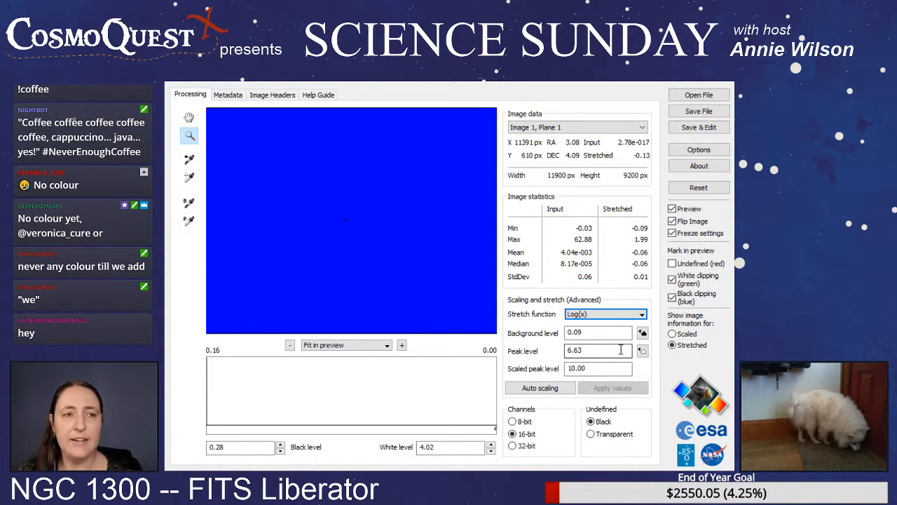
{"action": "left_click", "coordinate": [641, 315]}
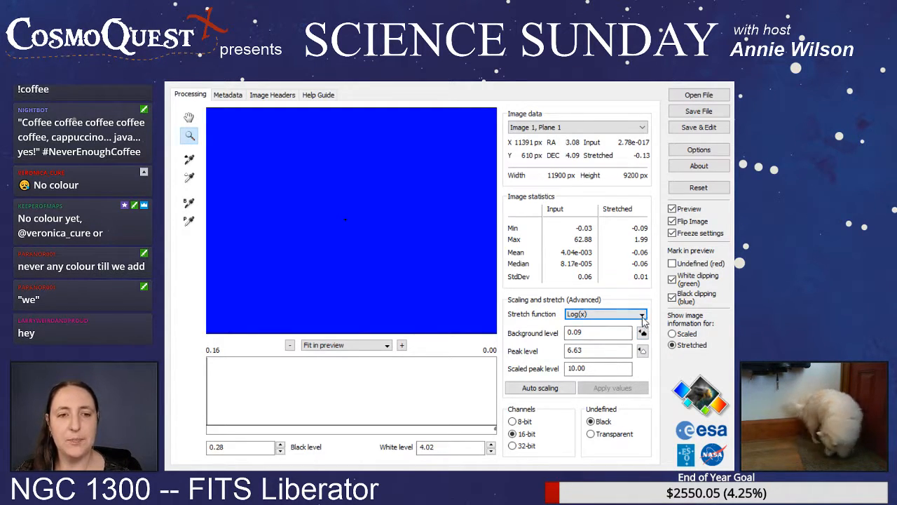
{"action": "left_click", "coordinate": [624, 343]}
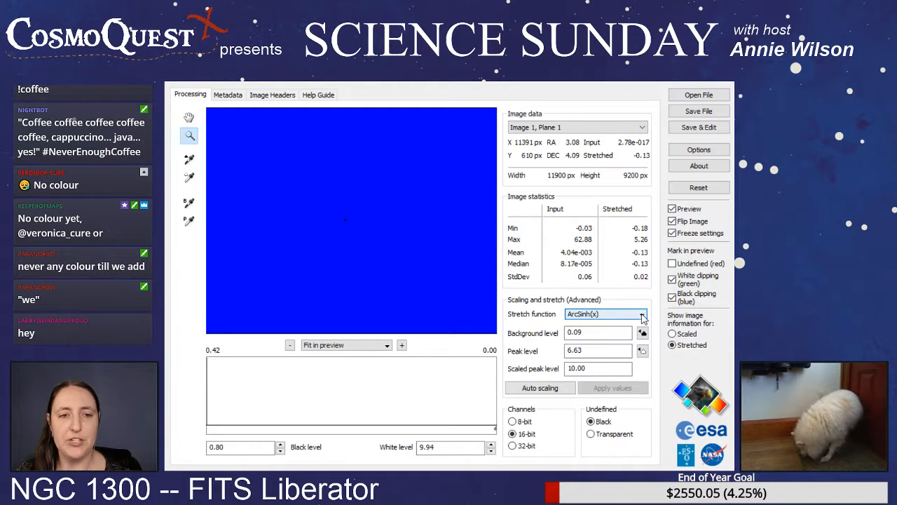
{"action": "left_click", "coordinate": [642, 316]}
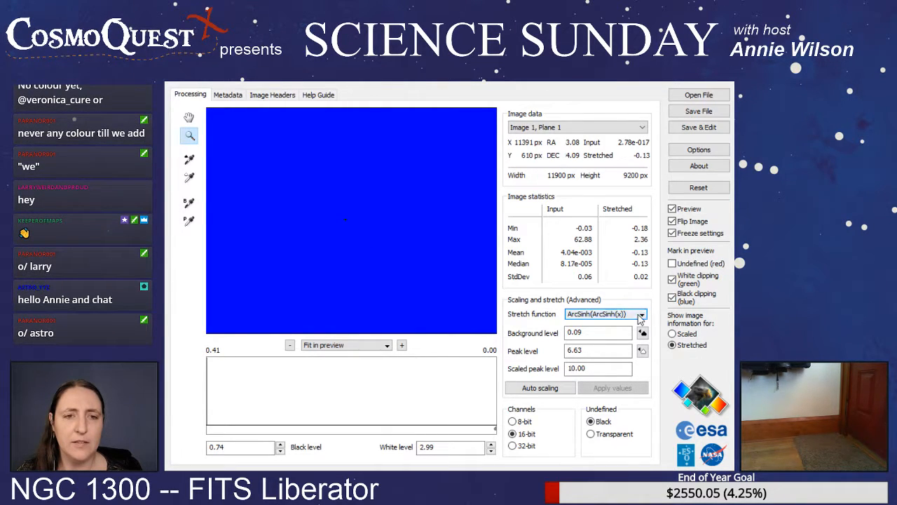
- Cycle the stretch function through ArcSinh(x^(1/2)), Log(x^(1/2)) and Log(Log(x)) to ArcSinh(ArcSinh(x))
{"action": "left_click", "coordinate": [642, 316]}
{"action": "left_click", "coordinate": [638, 369]}
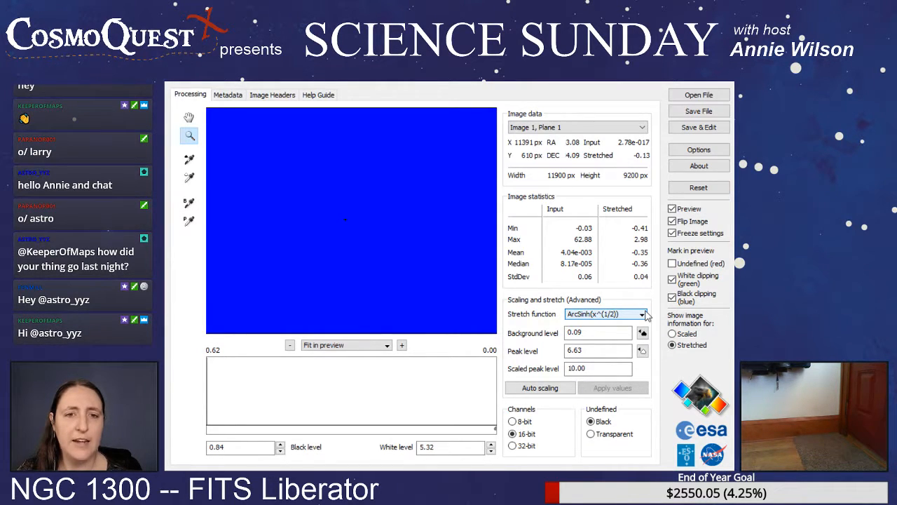
{"action": "scroll", "coordinate": [646, 315], "scroll_direction": "down", "scroll_amount": 1}
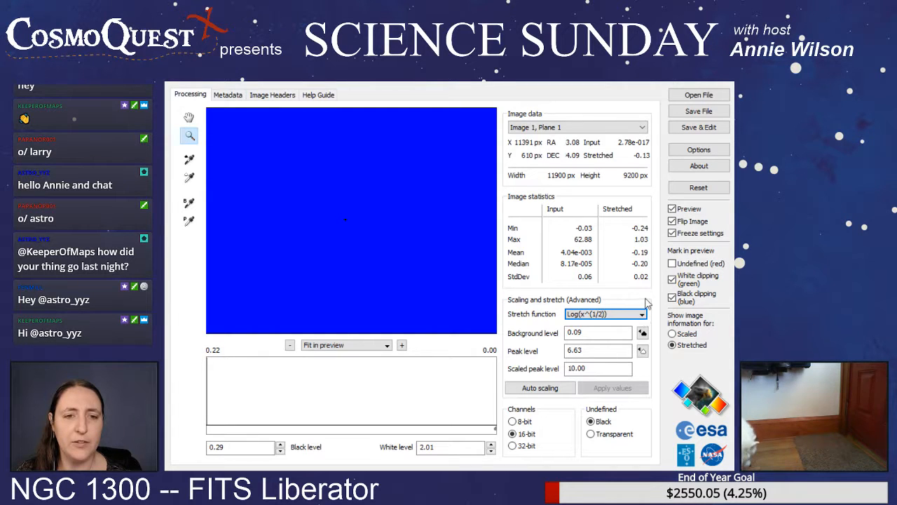
{"action": "scroll", "coordinate": [646, 315], "scroll_direction": "down", "scroll_amount": 1}
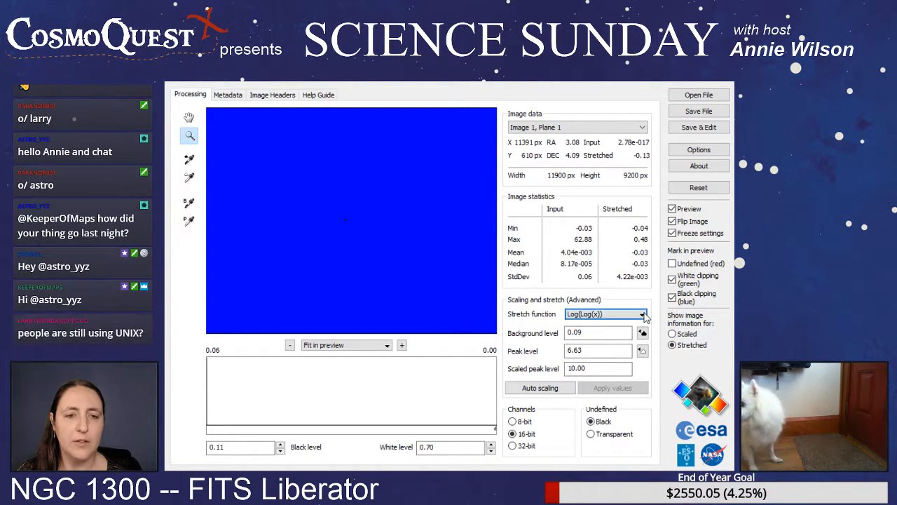
{"action": "scroll", "coordinate": [646, 314], "scroll_direction": "down", "scroll_amount": 1}
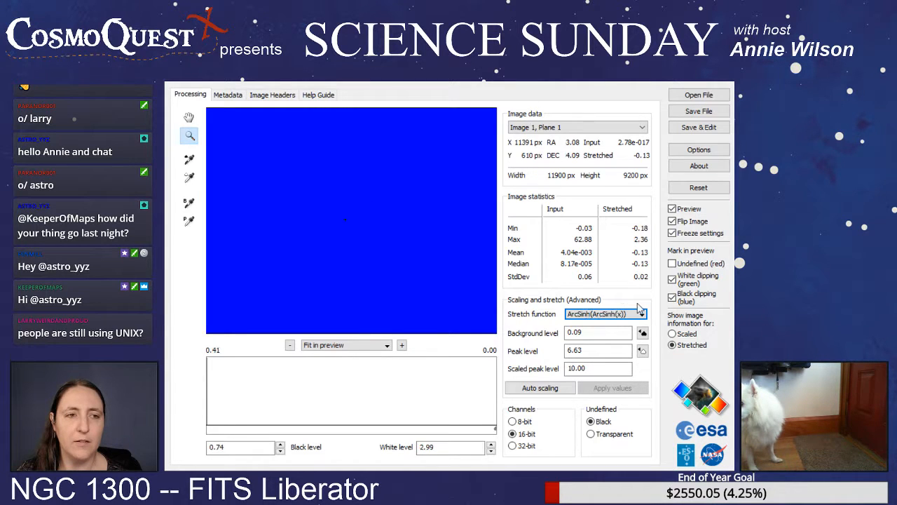
- Reset the image's scaling and stretch settings, and apply the ArcSinh(x^(1/2)) stretch function
{"action": "left_click", "coordinate": [697, 190]}
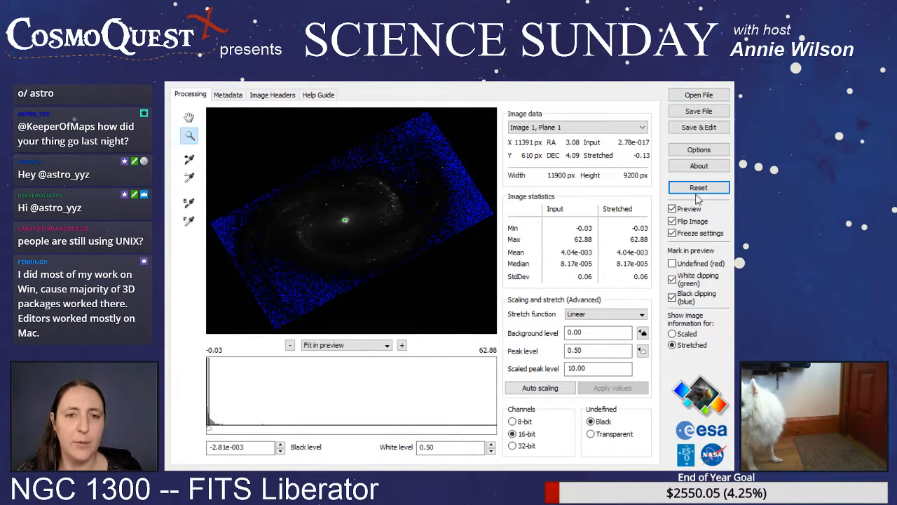
{"action": "left_click", "coordinate": [642, 315]}
{"action": "left_click", "coordinate": [641, 353]}
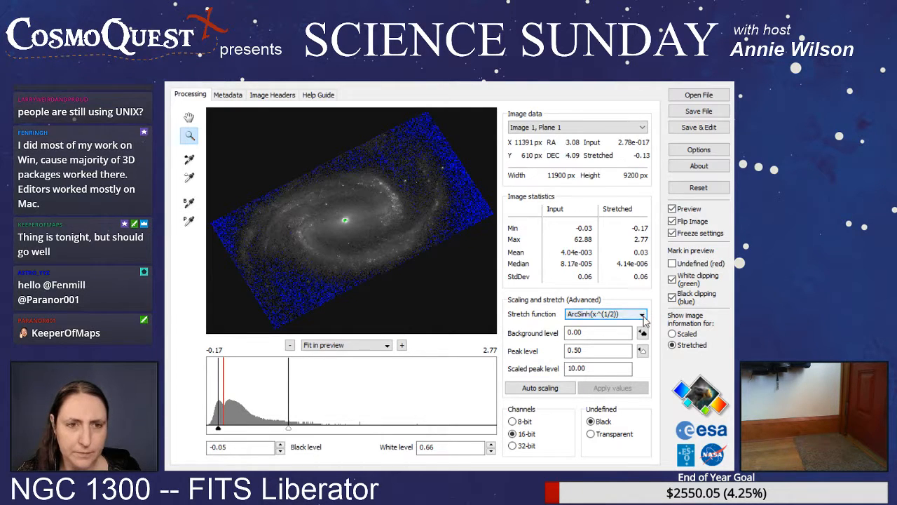
- Try the ArcSinh(x) stretch function and return the stretch function to Linear
{"action": "left_click", "coordinate": [643, 319]}
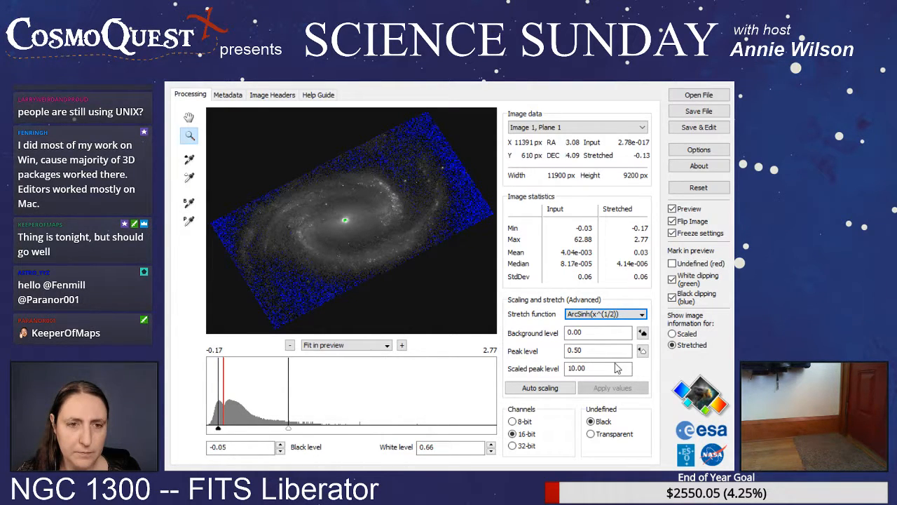
{"action": "left_click", "coordinate": [623, 344]}
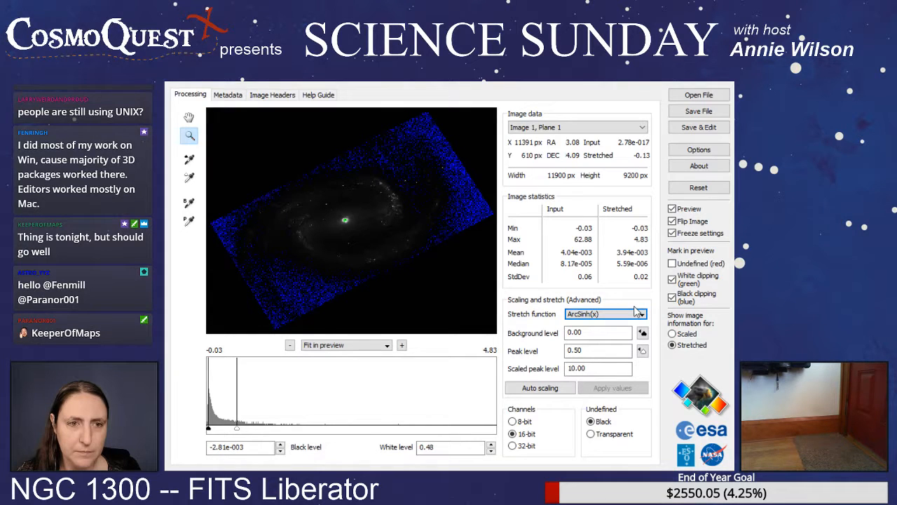
{"action": "left_click", "coordinate": [629, 359]}
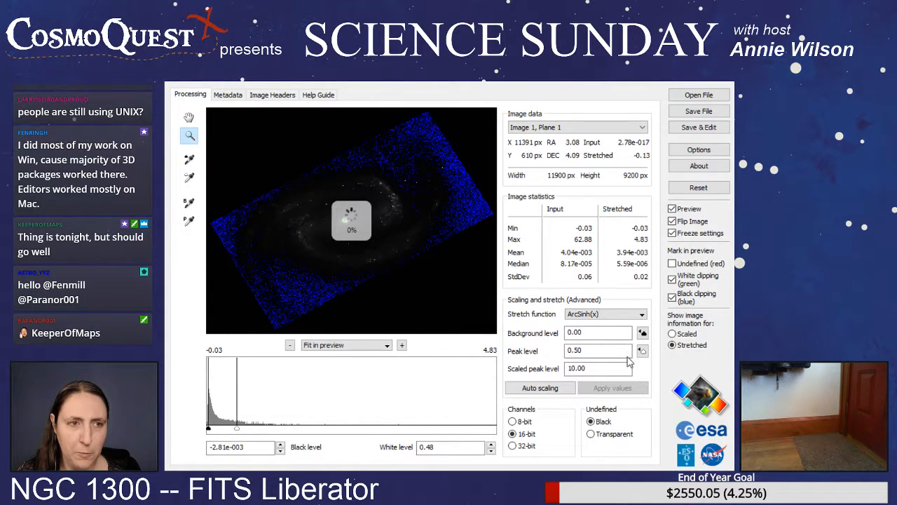
{"action": "left_click", "coordinate": [641, 315]}
{"action": "left_click", "coordinate": [635, 335]}
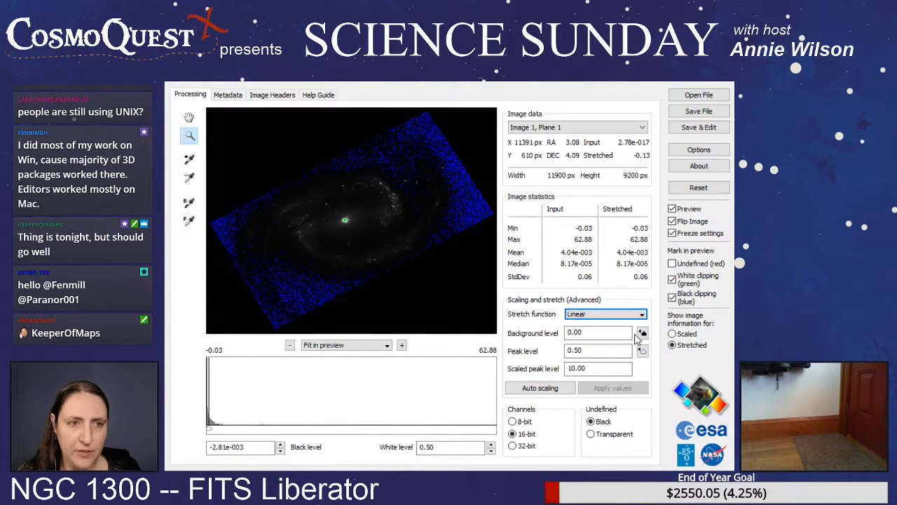
- Reset the image's scaling and stretch settings, and apply the ArcSinh(x^(1/2)) stretch function
{"action": "left_click", "coordinate": [640, 318]}
{"action": "left_click", "coordinate": [701, 187]}
{"action": "left_click", "coordinate": [702, 187]}
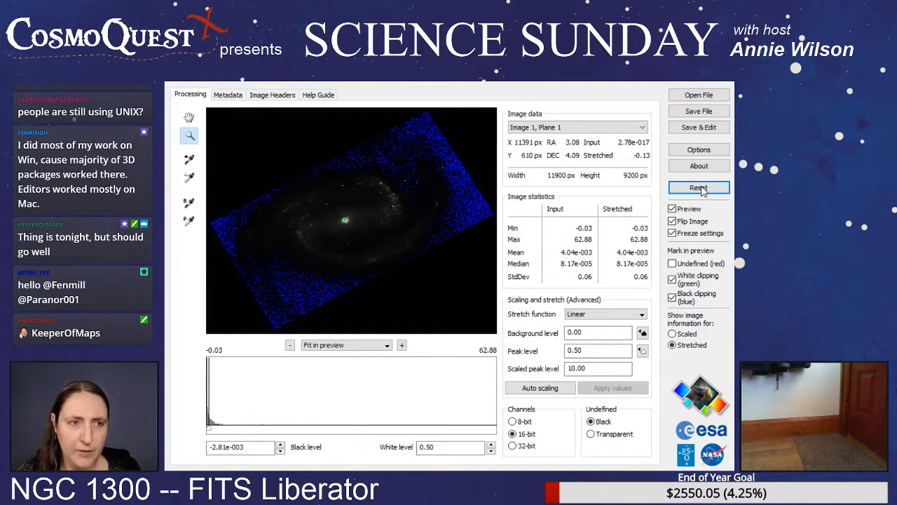
{"action": "left_click", "coordinate": [639, 313]}
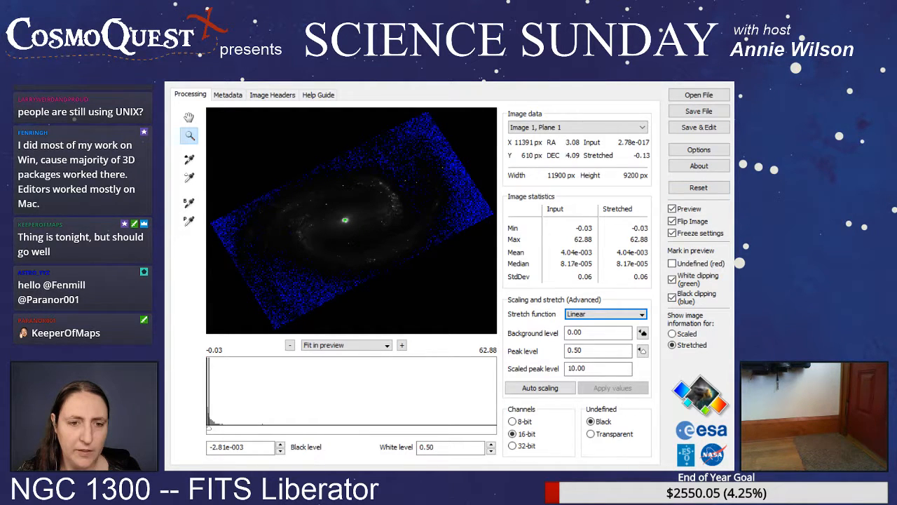
{"action": "left_click", "coordinate": [639, 442]}
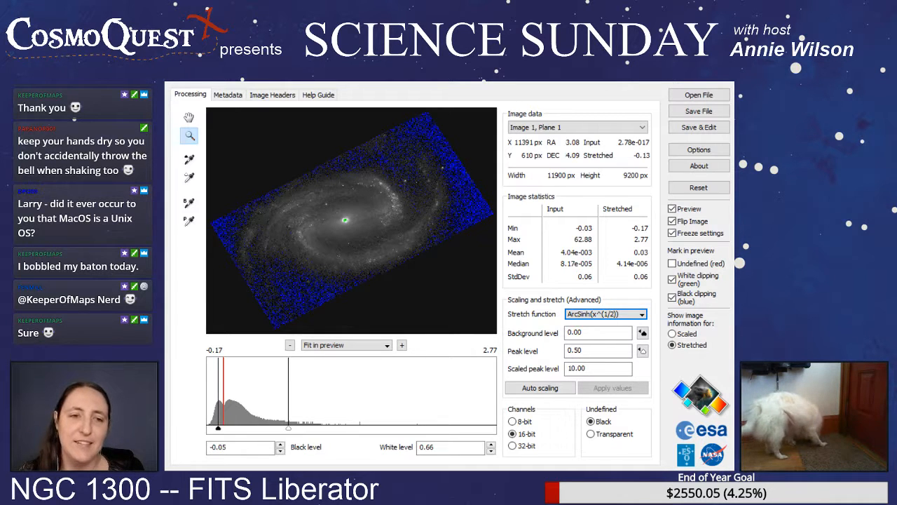
- Try the Log(x^(1/2)), Log(Log(x)) and ArcSinh(ArcSinh(x)) stretch functions, and return to ArcSinh(x^(1/2))
{"action": "left_click", "coordinate": [640, 383]}
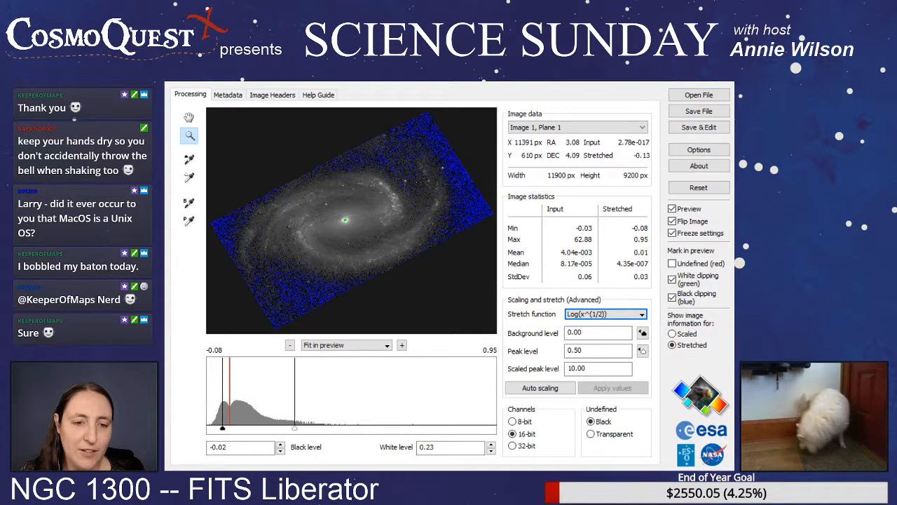
{"action": "left_click", "coordinate": [645, 402]}
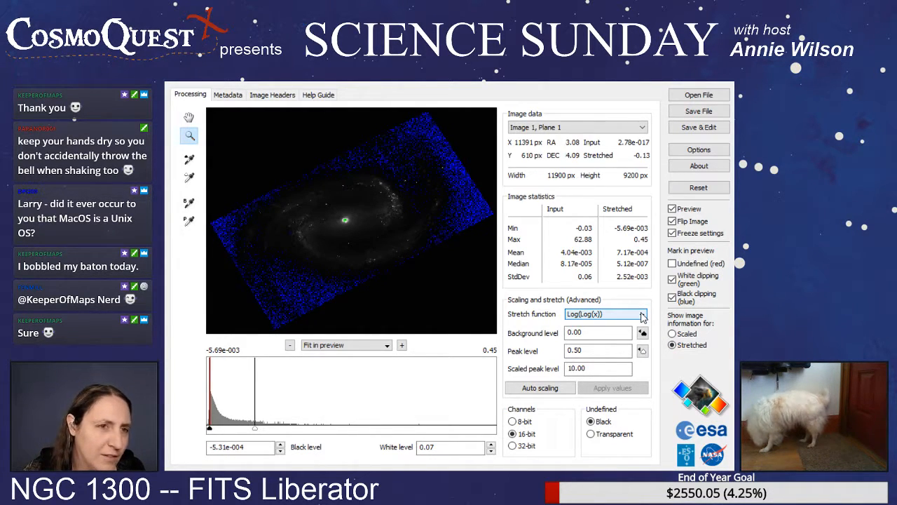
{"action": "left_click", "coordinate": [643, 317]}
{"action": "left_click", "coordinate": [621, 442]}
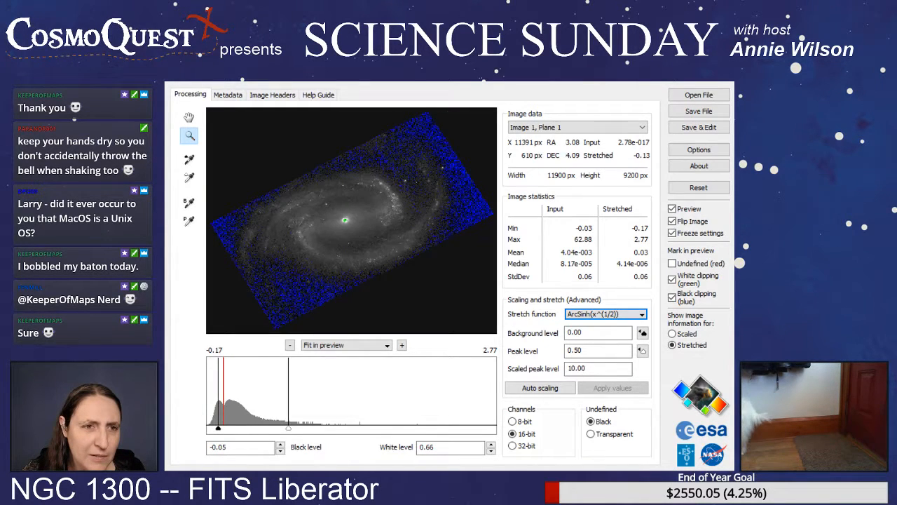
{"action": "left_click", "coordinate": [643, 317]}
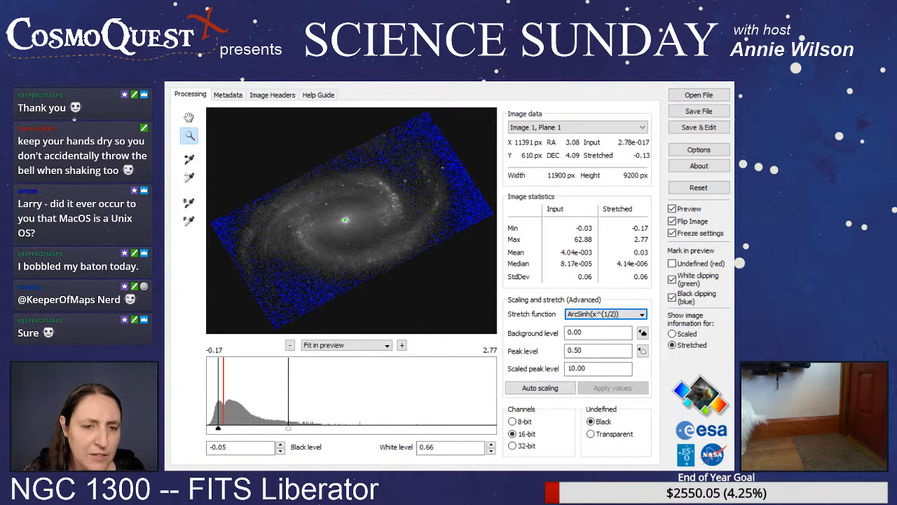
{"action": "left_click", "coordinate": [604, 398]}
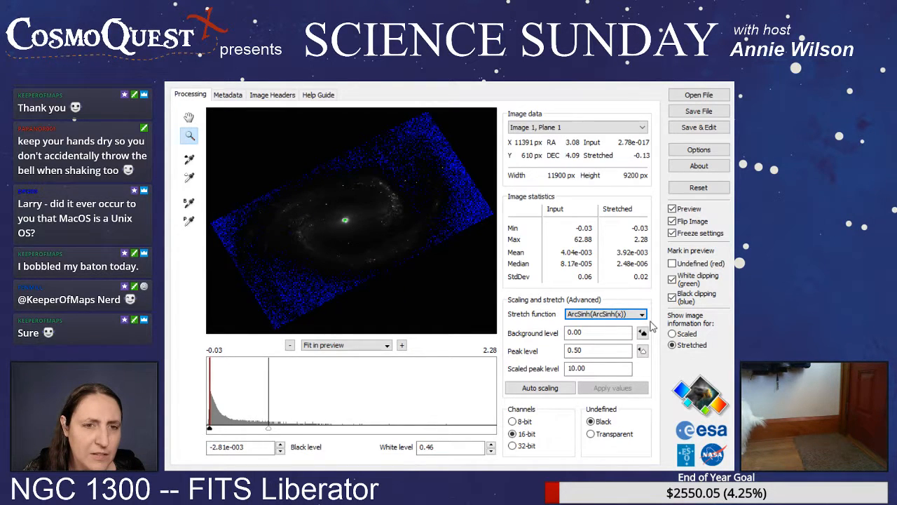
{"action": "key", "text": "Up"}
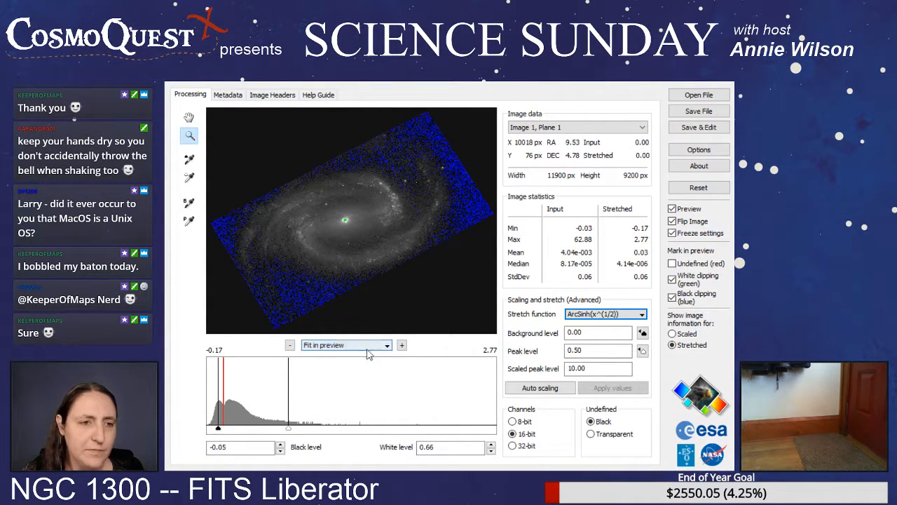
- Set the background level to -2.81e-003 from the current black level and the peak level to 0.50 from the white level
{"action": "left_click", "coordinate": [390, 347]}
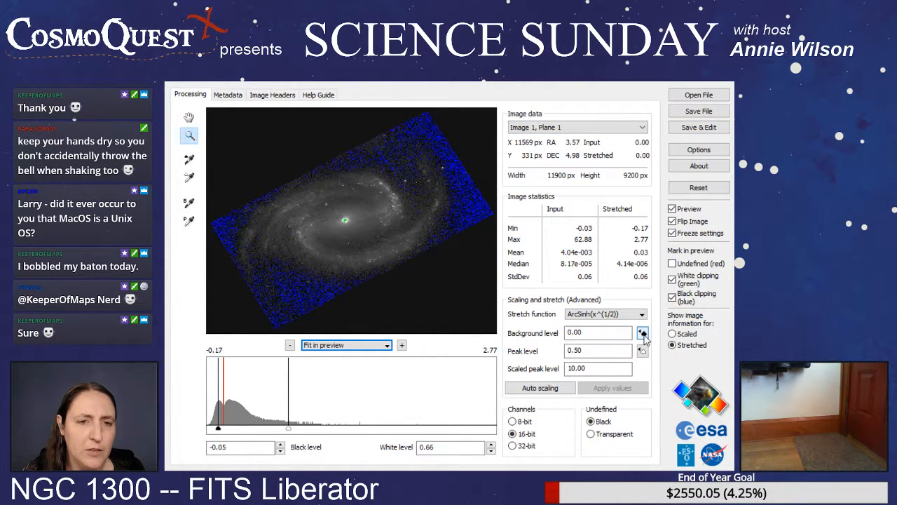
{"action": "left_click", "coordinate": [643, 334]}
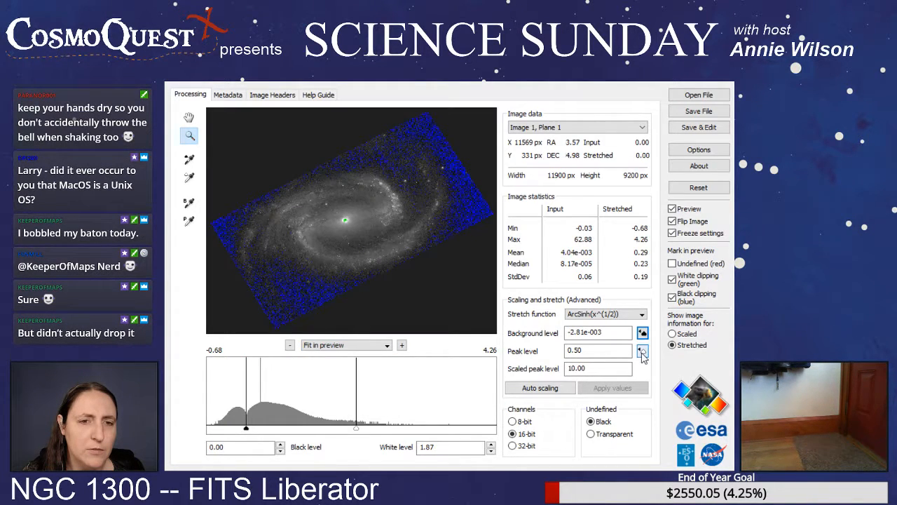
{"action": "left_click", "coordinate": [643, 353]}
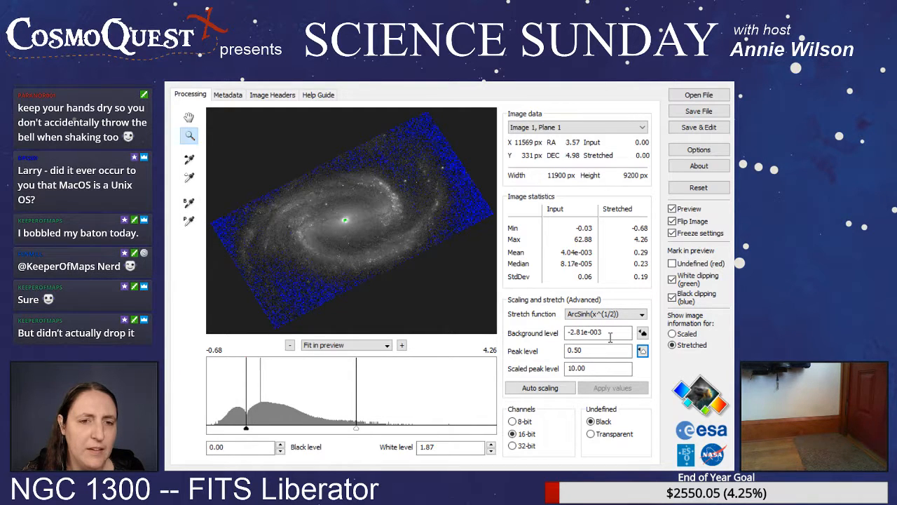
{"action": "left_click", "coordinate": [642, 335]}
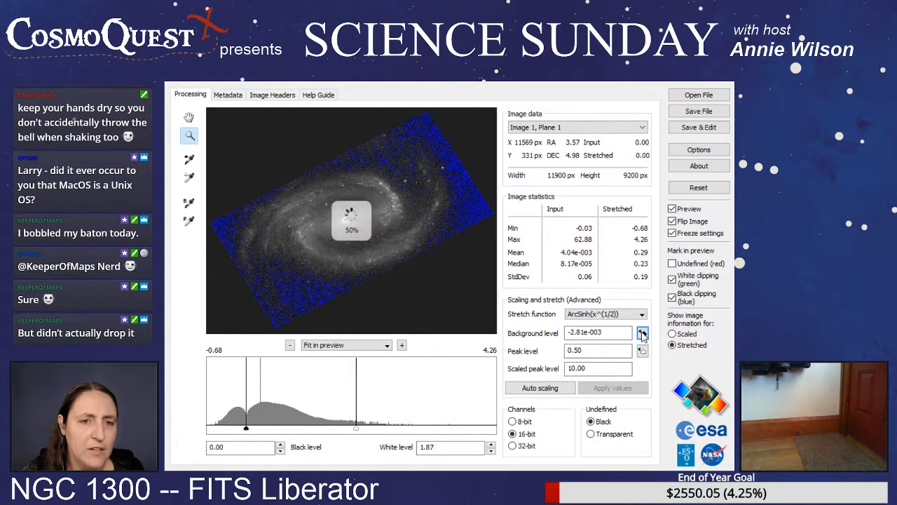
- Examine the stretched galaxy at 16.67 % zoom, from the spiral arms past the bright core to the outer image edge
{"action": "left_click", "coordinate": [321, 213]}
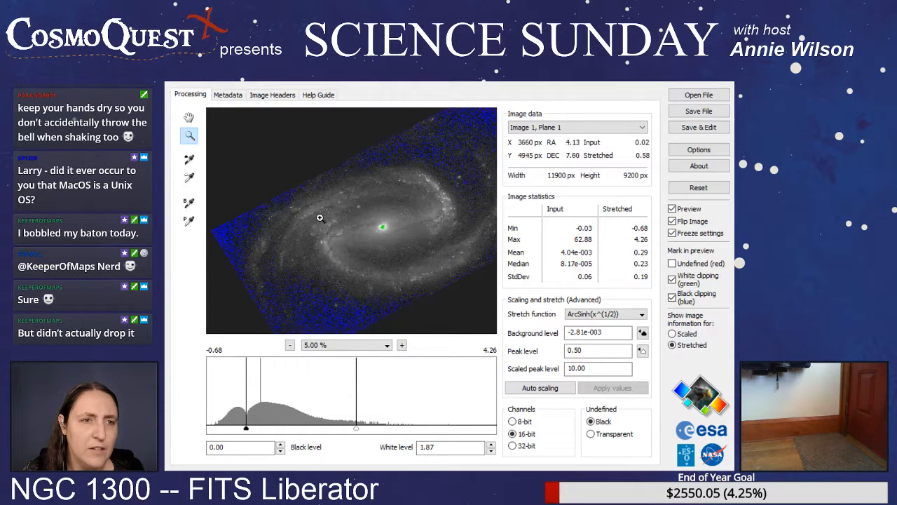
{"action": "left_click", "coordinate": [324, 235]}
{"action": "left_click", "coordinate": [323, 236]}
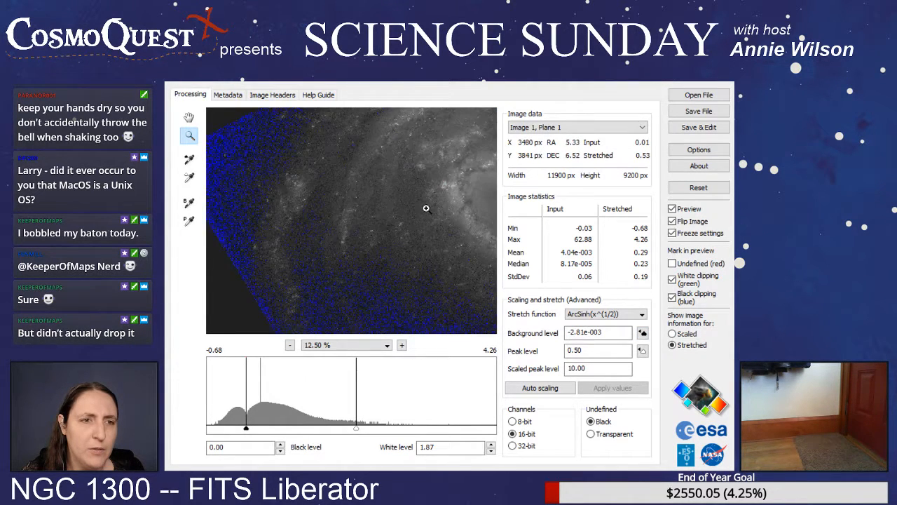
{"action": "left_click", "coordinate": [425, 204]}
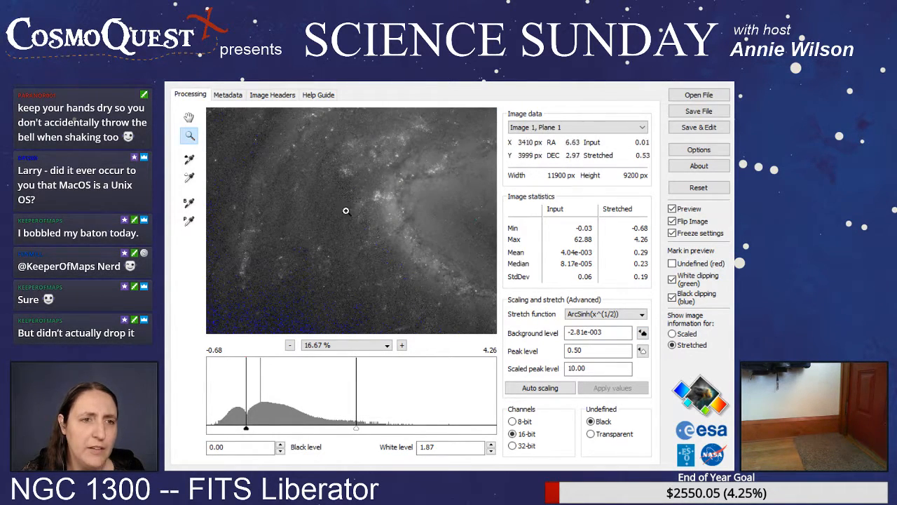
{"action": "left_click", "coordinate": [188, 121]}
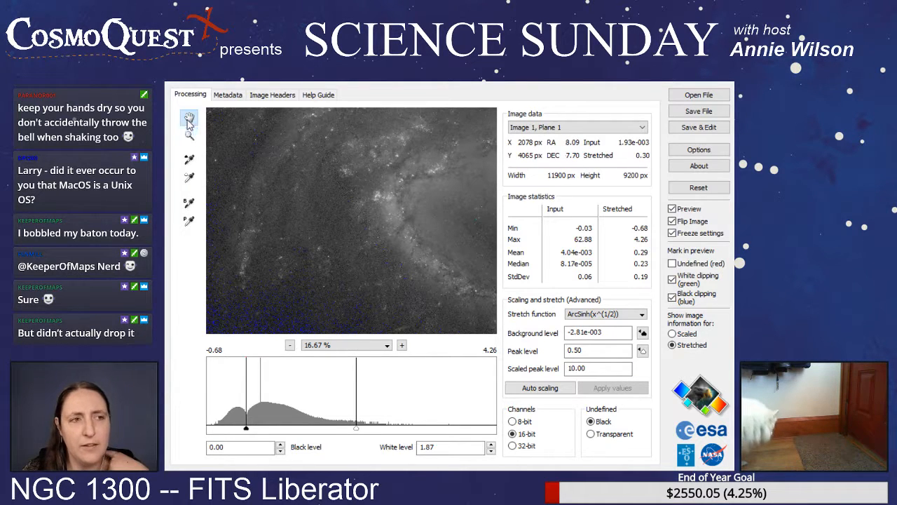
{"action": "left_click_drag", "start_coordinate": [383, 183], "coordinate": [218, 260]}
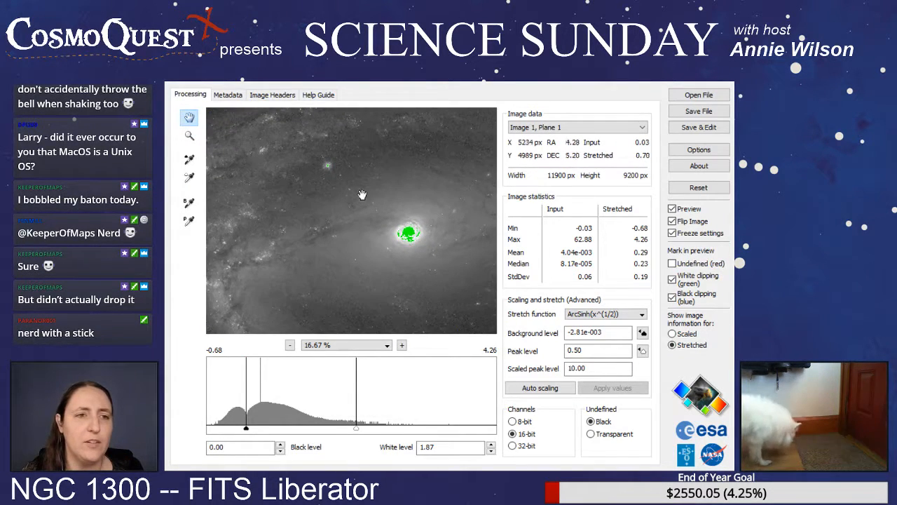
{"action": "left_click_drag", "start_coordinate": [371, 194], "coordinate": [429, 203]}
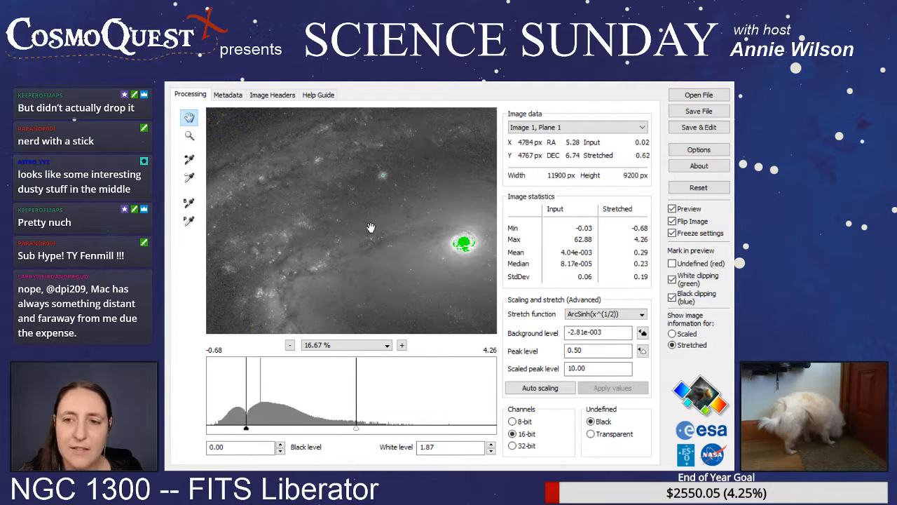
{"action": "left_click_drag", "start_coordinate": [402, 246], "coordinate": [365, 176]}
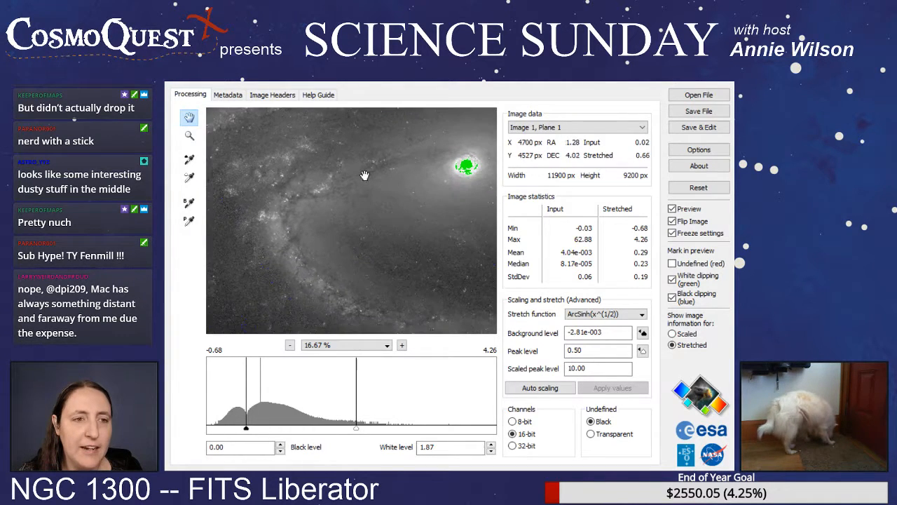
{"action": "left_click_drag", "start_coordinate": [461, 268], "coordinate": [307, 209]}
{"action": "left_click_drag", "start_coordinate": [403, 224], "coordinate": [220, 213]}
{"action": "left_click_drag", "start_coordinate": [486, 137], "coordinate": [347, 227]}
{"action": "left_click_drag", "start_coordinate": [397, 184], "coordinate": [312, 304]}
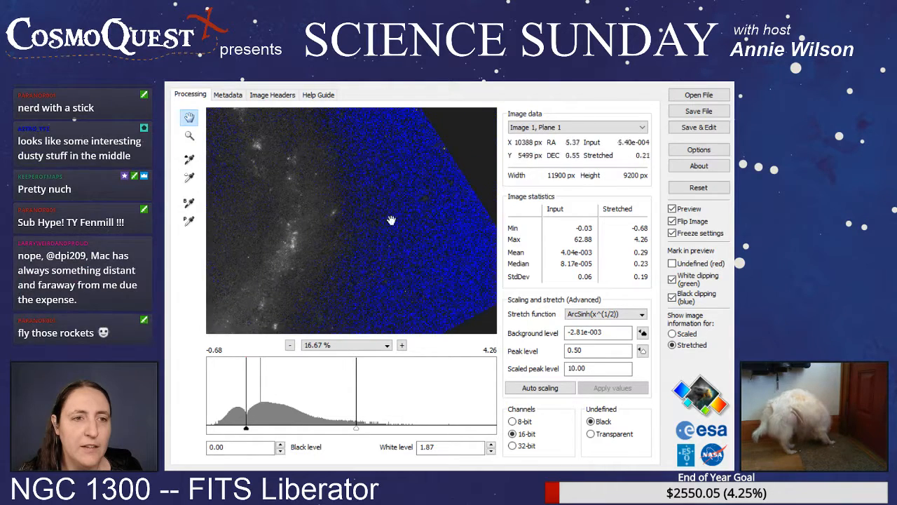
- Compare the galaxy's outer edge with the black clipping marking off and on, leaving the marking on
{"action": "left_click", "coordinate": [672, 297]}
{"action": "left_click", "coordinate": [671, 299]}
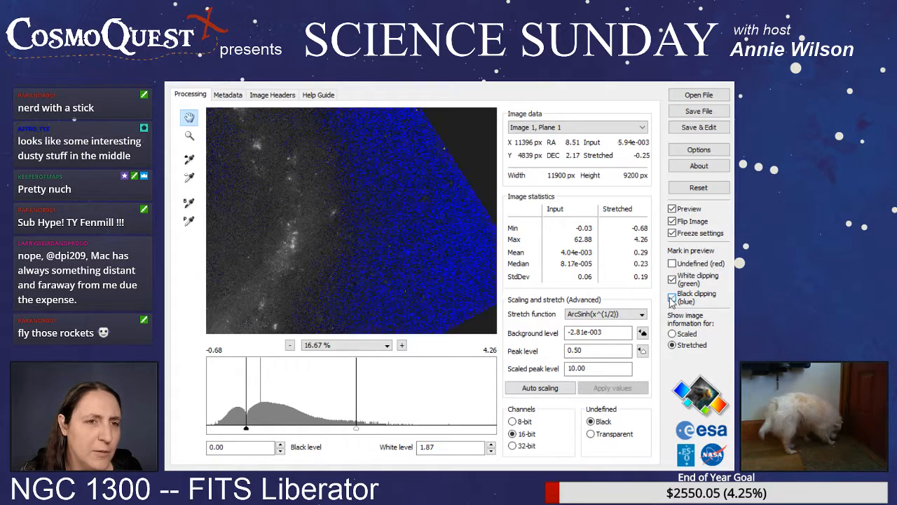
{"action": "left_click", "coordinate": [671, 298]}
{"action": "left_click", "coordinate": [671, 299]}
{"action": "left_click", "coordinate": [672, 298]}
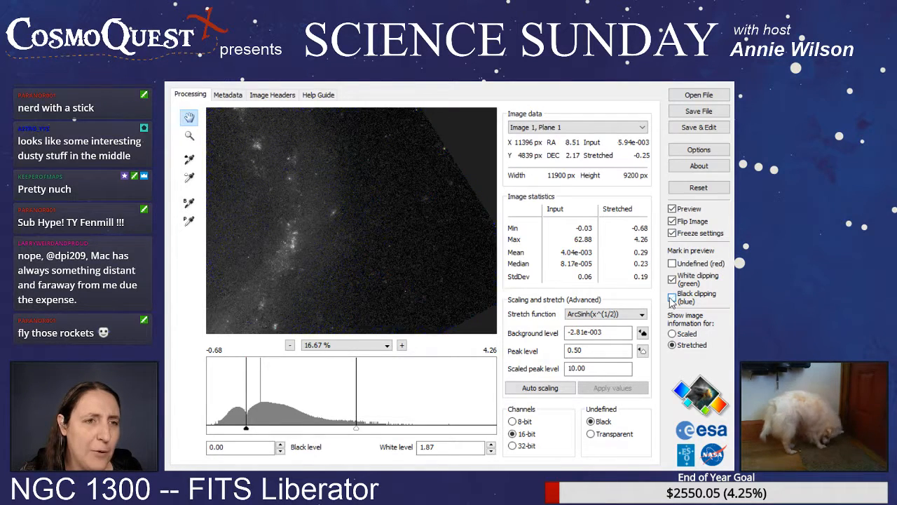
{"action": "left_click", "coordinate": [672, 300]}
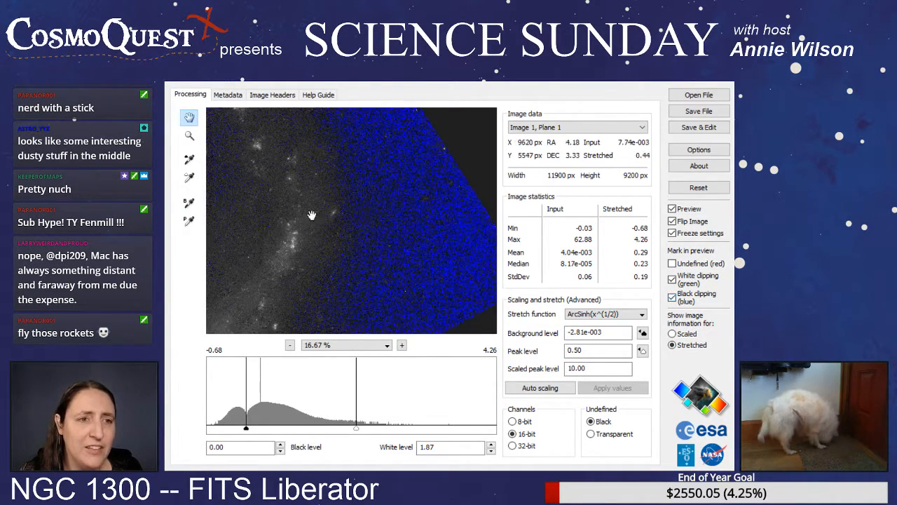
- Sample a bright point in the galaxy's nucleus at 100 % zoom to set the white level to 2.26
{"action": "left_click_drag", "start_coordinate": [312, 215], "coordinate": [442, 142]}
{"action": "left_click_drag", "start_coordinate": [363, 258], "coordinate": [399, 206]}
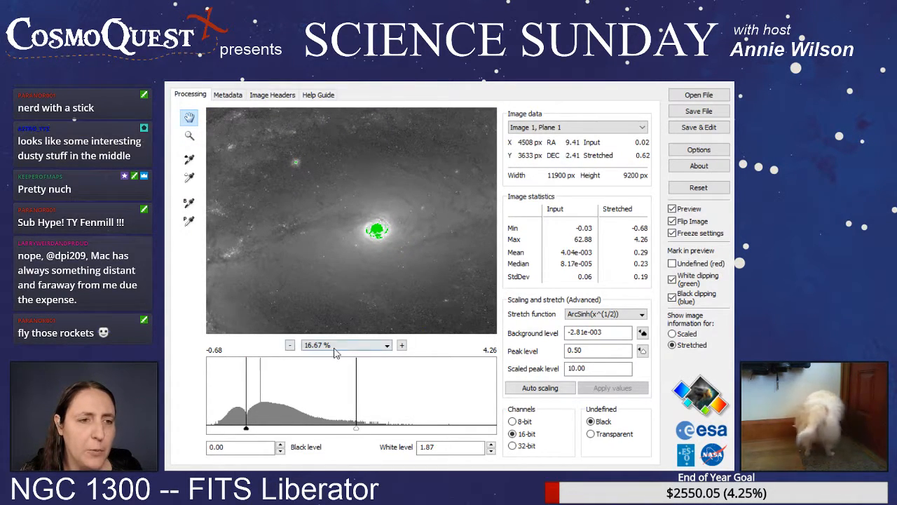
{"action": "left_click", "coordinate": [404, 348]}
{"action": "left_click", "coordinate": [404, 349]}
{"action": "left_click", "coordinate": [404, 349]}
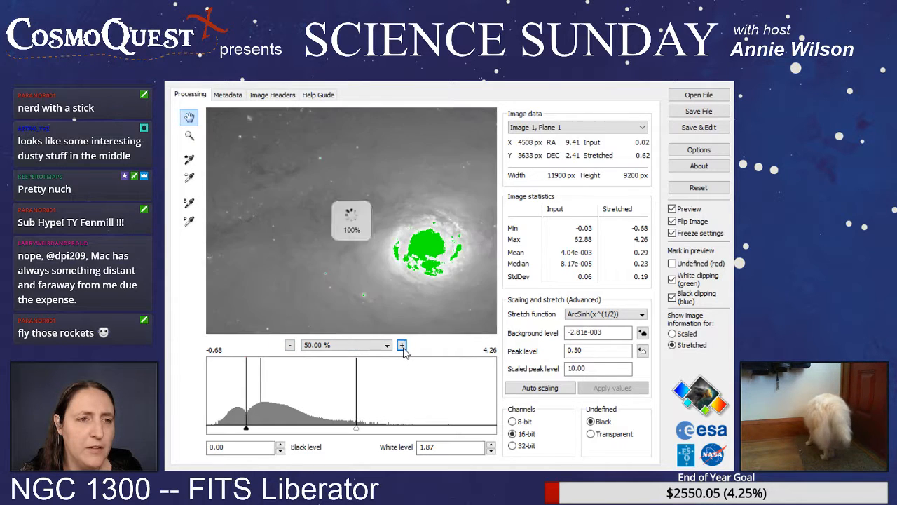
{"action": "left_click", "coordinate": [404, 348]}
{"action": "left_click", "coordinate": [404, 347]}
{"action": "left_click_drag", "start_coordinate": [398, 282], "coordinate": [215, 199]}
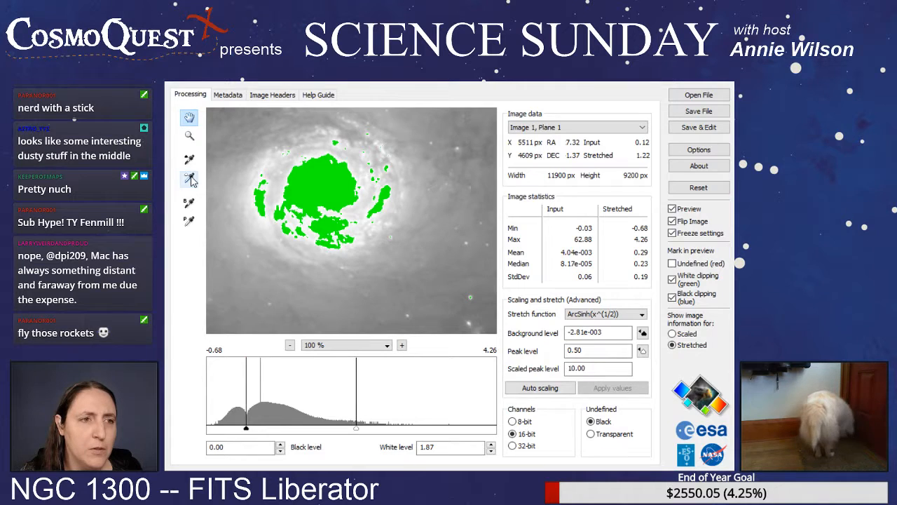
{"action": "left_click", "coordinate": [192, 181]}
{"action": "left_click", "coordinate": [303, 166]}
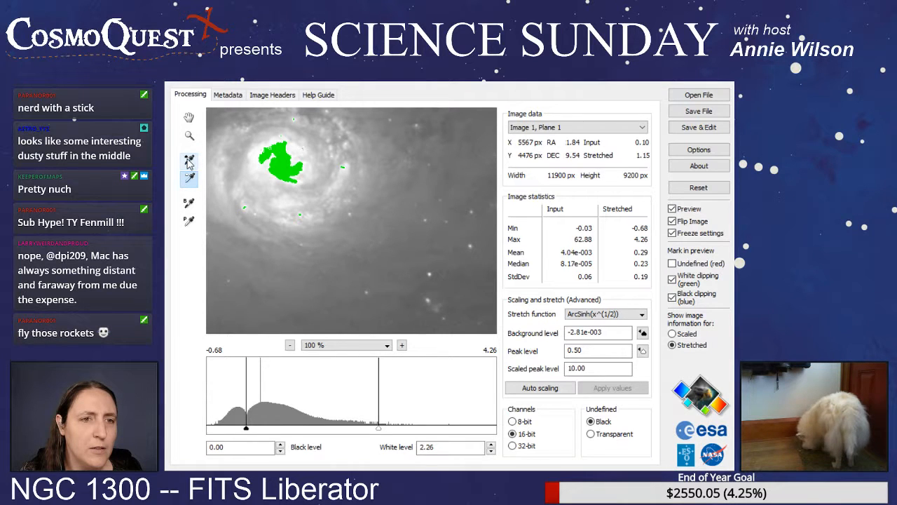
- Sample a dark background point beyond the galaxy's upper arm to set the black level to -0.19
{"action": "left_click", "coordinate": [290, 346]}
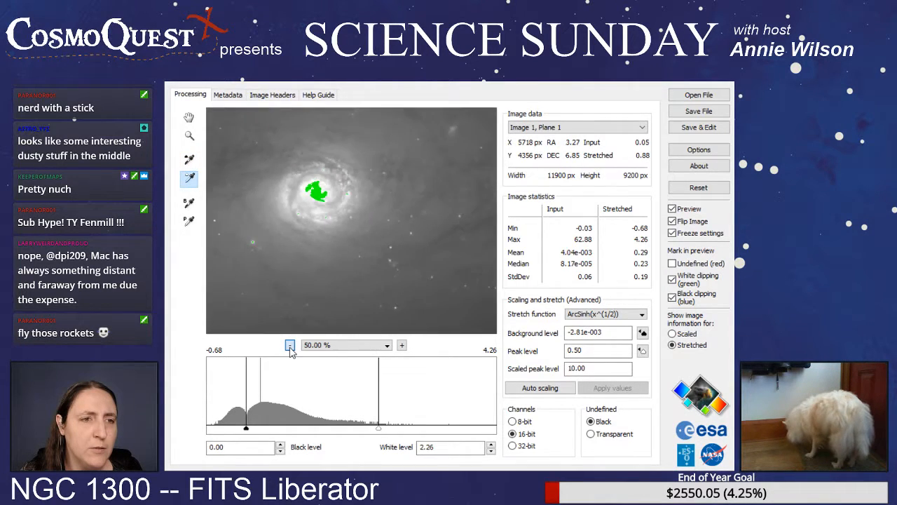
{"action": "left_click", "coordinate": [290, 346]}
{"action": "left_click", "coordinate": [290, 347]}
{"action": "left_click", "coordinate": [290, 346]}
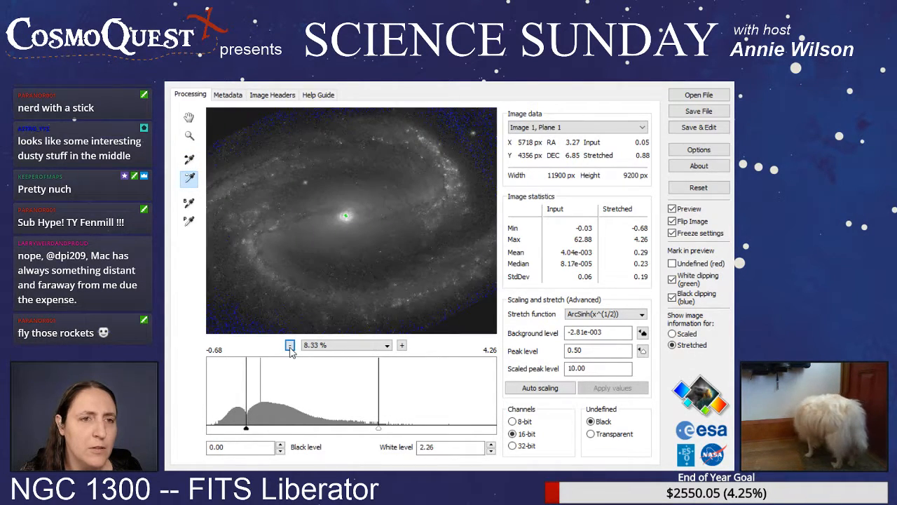
{"action": "left_click", "coordinate": [290, 347]}
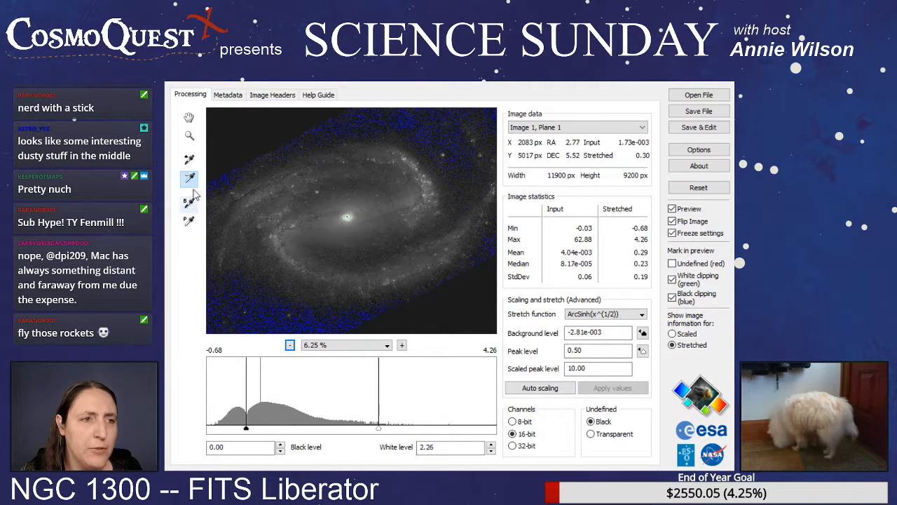
{"action": "left_click", "coordinate": [190, 160]}
{"action": "left_click", "coordinate": [432, 117]}
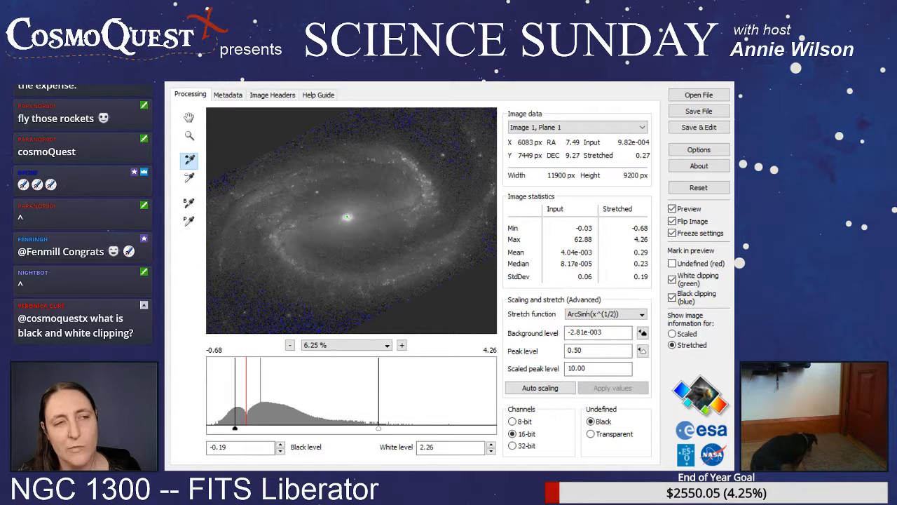
- Examine the white clipping marked in the galaxy's nucleus at up to 66.67 % zoom
{"action": "left_click", "coordinate": [189, 119]}
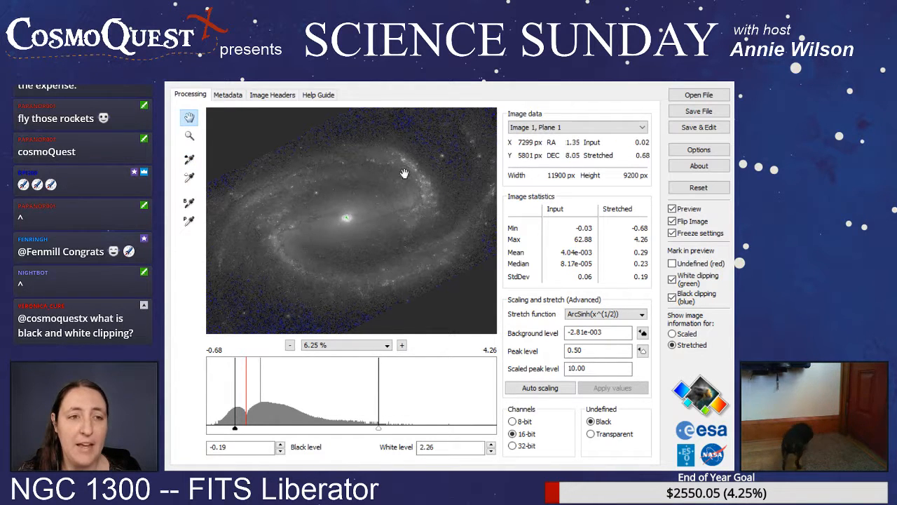
{"action": "left_click_drag", "start_coordinate": [409, 174], "coordinate": [457, 184]}
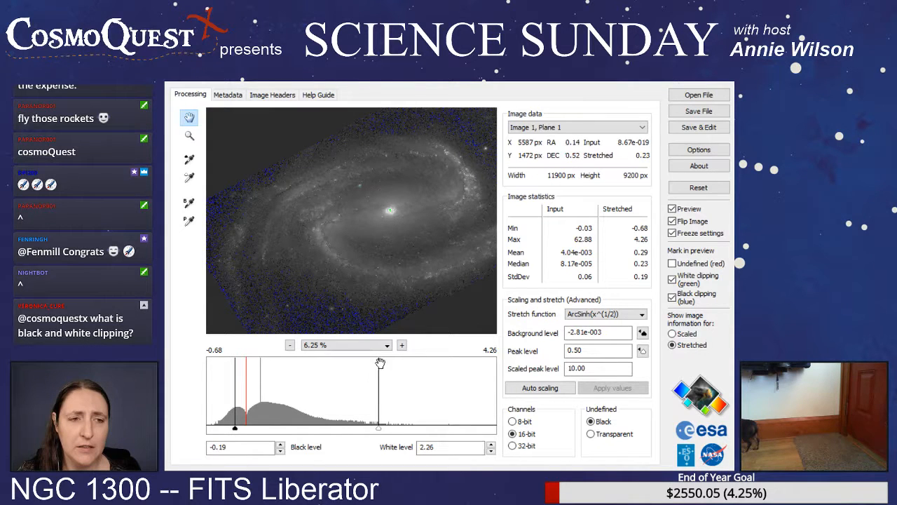
{"action": "left_click", "coordinate": [401, 345]}
{"action": "left_click", "coordinate": [402, 345]}
{"action": "left_click", "coordinate": [402, 345]}
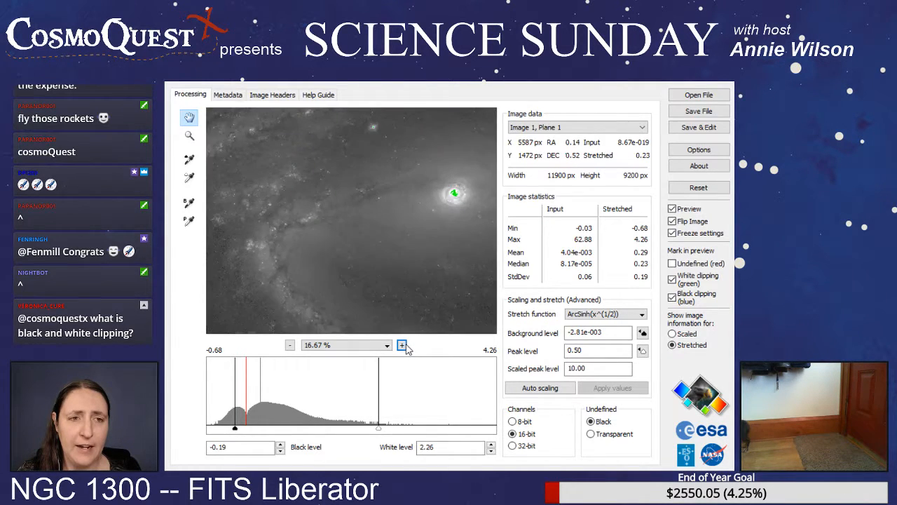
{"action": "left_click", "coordinate": [402, 345]}
{"action": "left_click", "coordinate": [402, 345]}
{"action": "left_click_drag", "start_coordinate": [452, 201], "coordinate": [288, 247]}
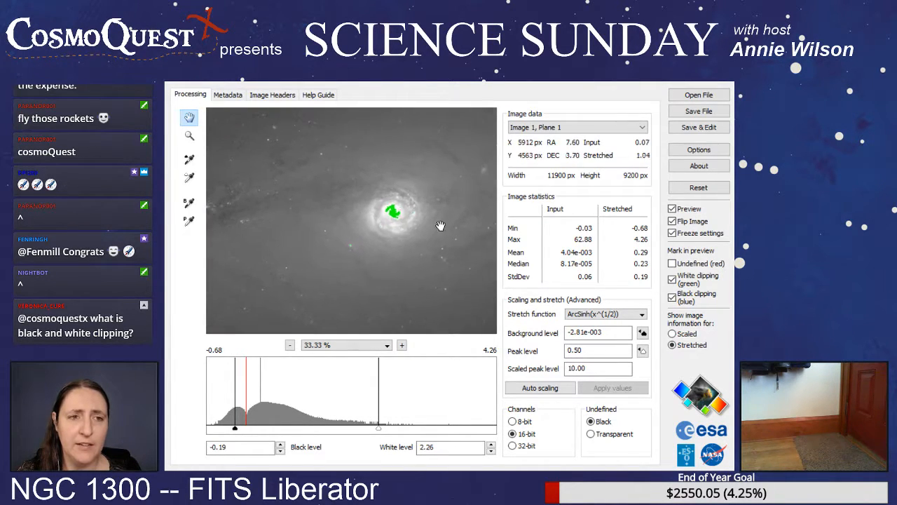
{"action": "left_click_drag", "start_coordinate": [441, 216], "coordinate": [417, 257]}
{"action": "left_click", "coordinate": [402, 345]}
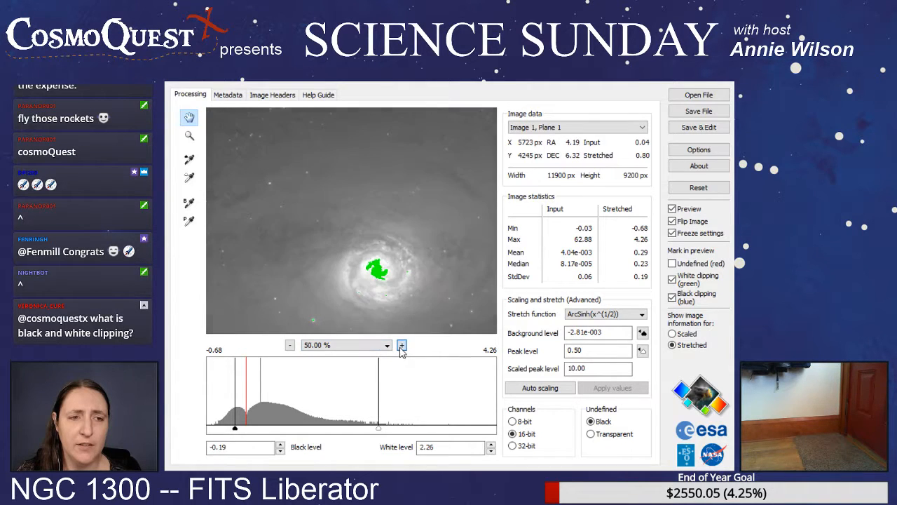
{"action": "left_click", "coordinate": [402, 345]}
{"action": "left_click_drag", "start_coordinate": [438, 295], "coordinate": [425, 246]}
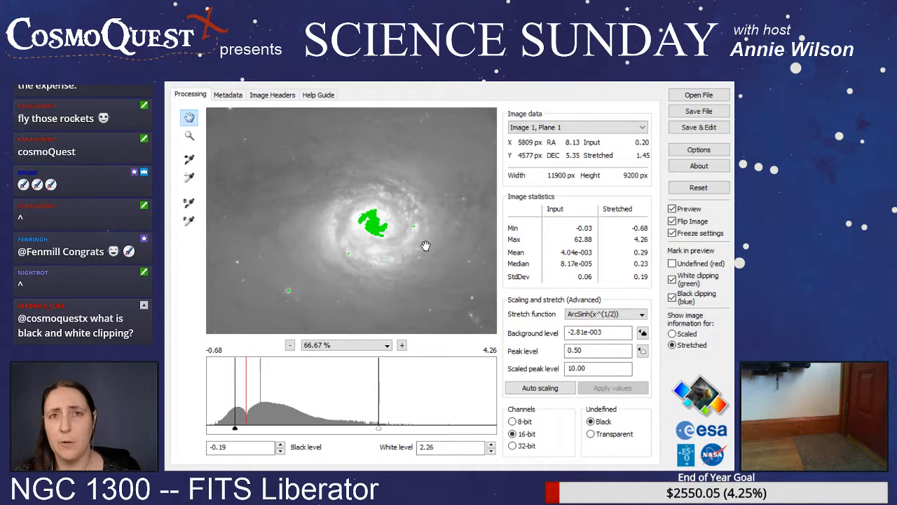
{"action": "left_click_drag", "start_coordinate": [425, 246], "coordinate": [405, 272]}
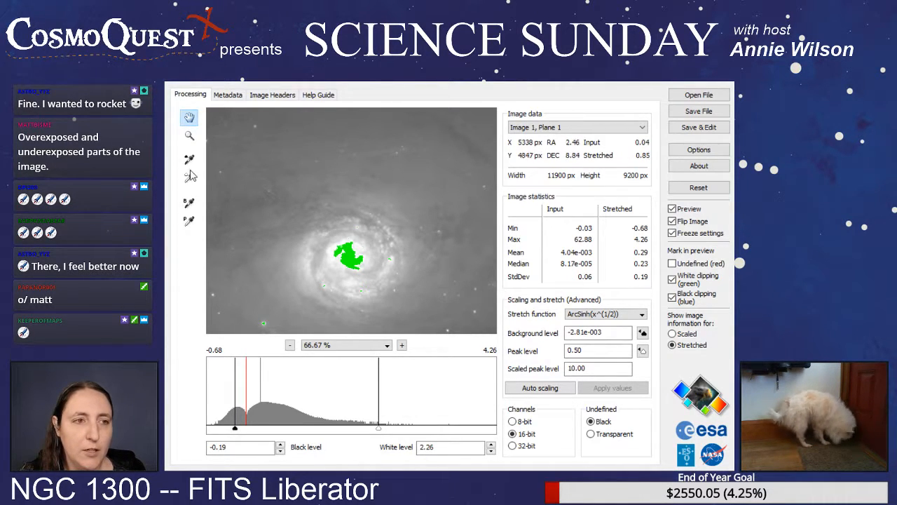
- Raise the white level to 3.56 on the histogram and review the galaxy at 6.25 % zoom
{"action": "left_click_drag", "start_coordinate": [377, 434], "coordinate": [425, 430]}
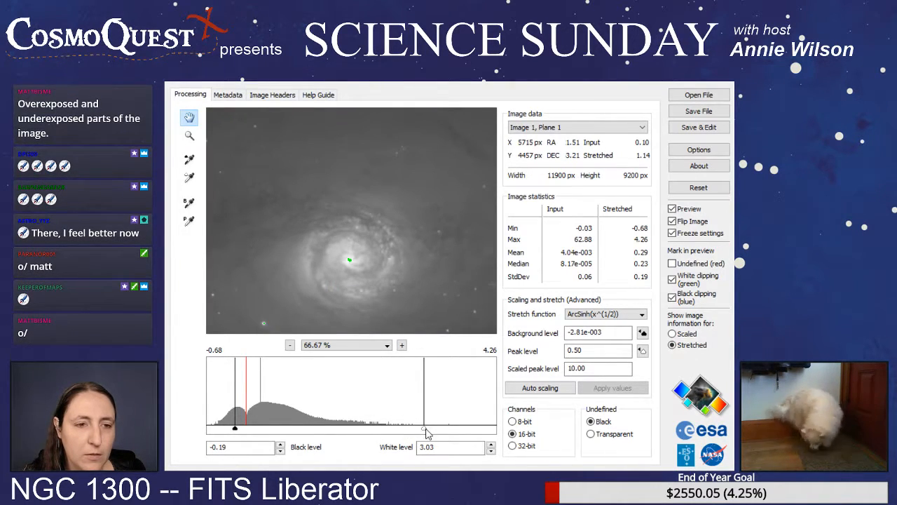
{"action": "left_click_drag", "start_coordinate": [423, 431], "coordinate": [458, 432]}
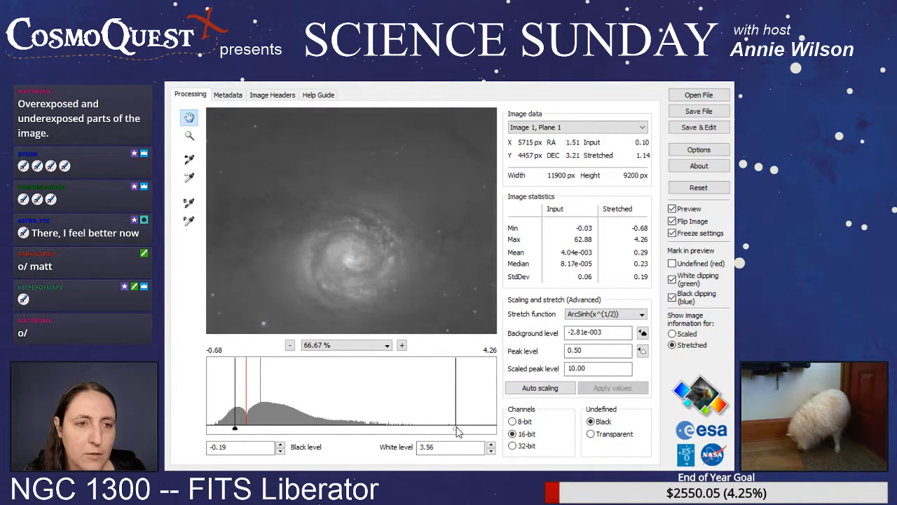
{"action": "left_click", "coordinate": [294, 346]}
{"action": "left_click", "coordinate": [290, 345]}
{"action": "left_click", "coordinate": [291, 345]}
{"action": "left_click", "coordinate": [290, 345]}
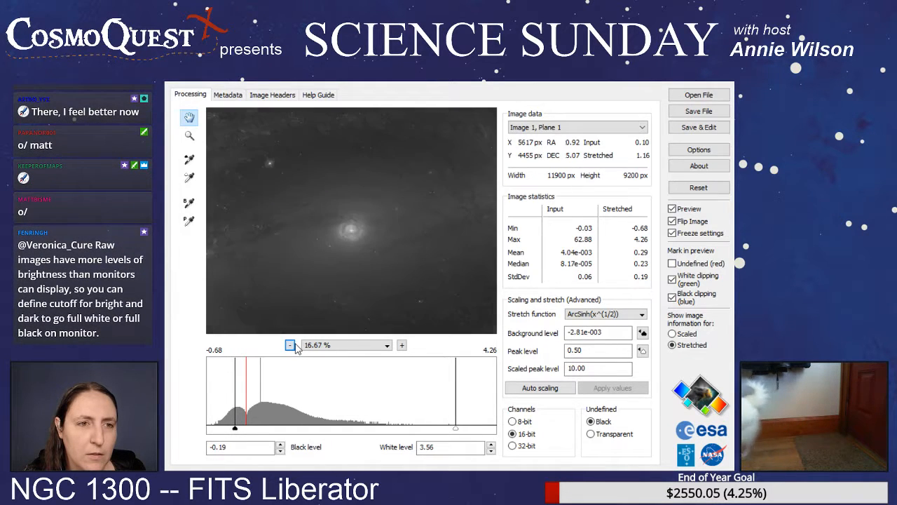
{"action": "left_click", "coordinate": [290, 345]}
{"action": "left_click", "coordinate": [294, 346]}
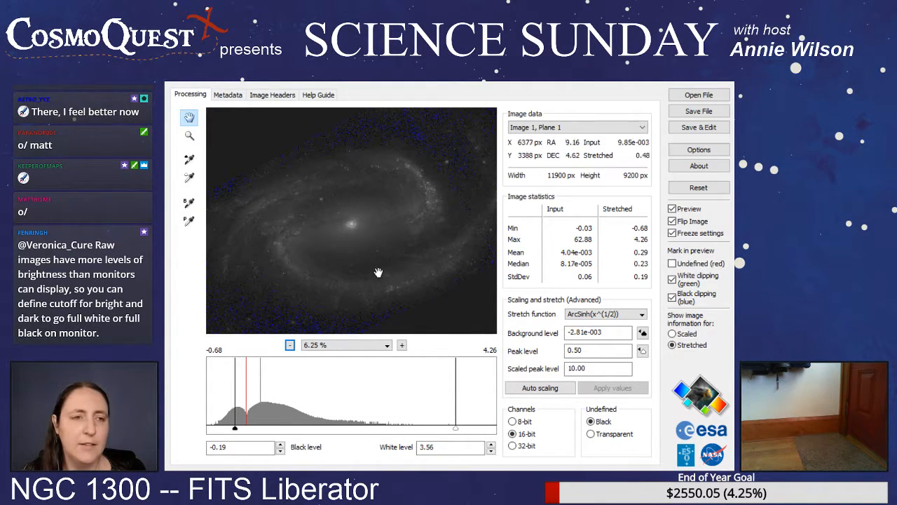
- Lower the black level to -0.40 on the histogram while inspecting the image's upper outer corner
{"action": "left_click_drag", "start_coordinate": [391, 209], "coordinate": [299, 276]}
{"action": "left_click", "coordinate": [402, 346]}
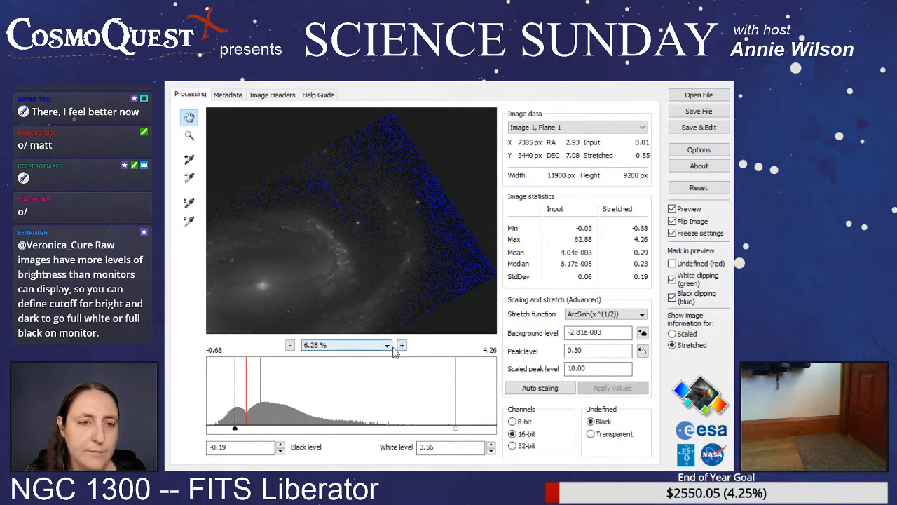
{"action": "left_click", "coordinate": [402, 345]}
{"action": "left_click", "coordinate": [401, 346]}
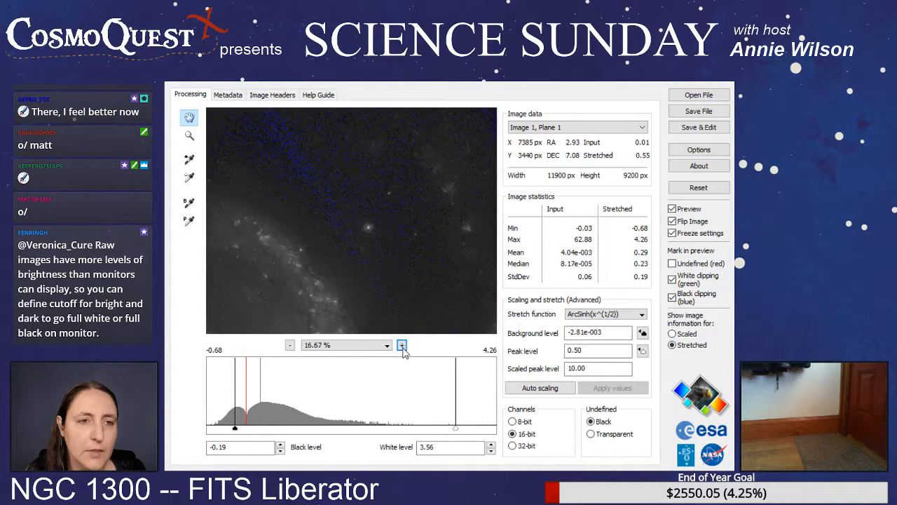
{"action": "left_click_drag", "start_coordinate": [372, 239], "coordinate": [361, 253]}
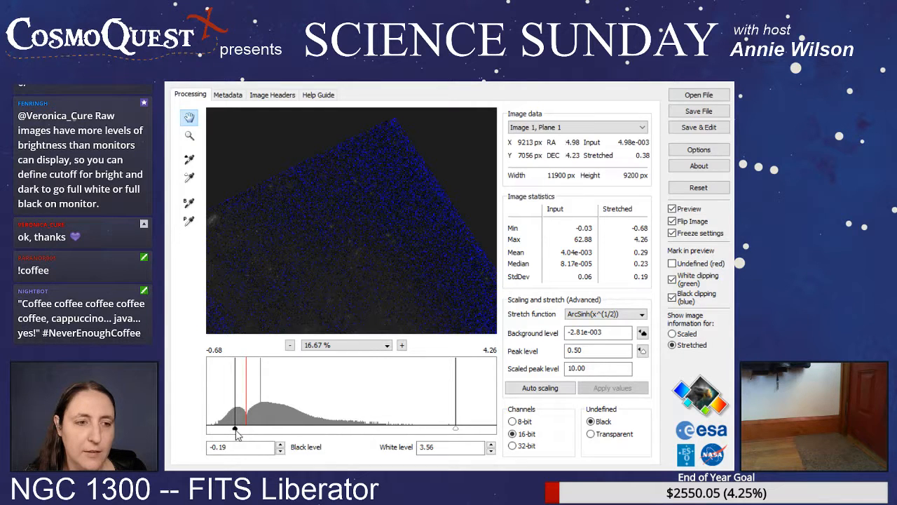
{"action": "left_click_drag", "start_coordinate": [236, 430], "coordinate": [223, 437]}
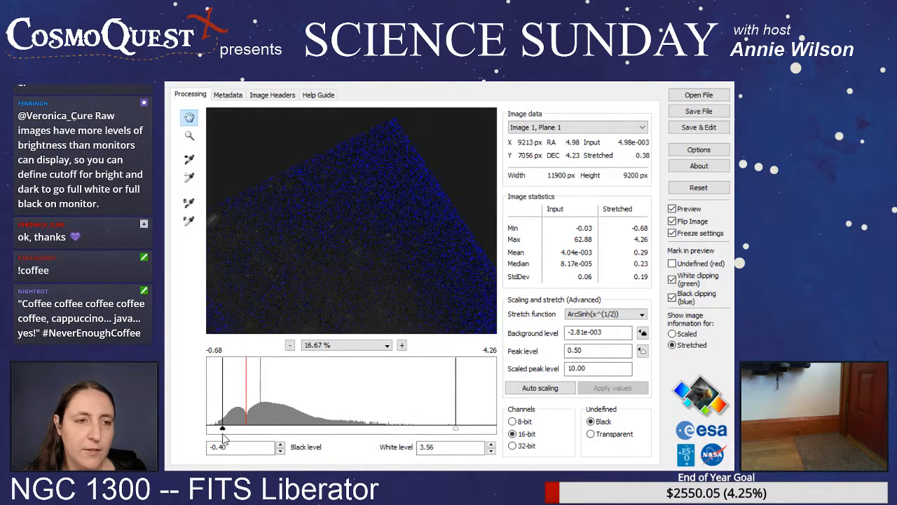
- Check the spiral arms and upper outer corner for black clipping, and fine-tune the black level to -0.41
{"action": "left_click", "coordinate": [289, 345]}
{"action": "left_click", "coordinate": [290, 345]}
{"action": "left_click", "coordinate": [289, 345]}
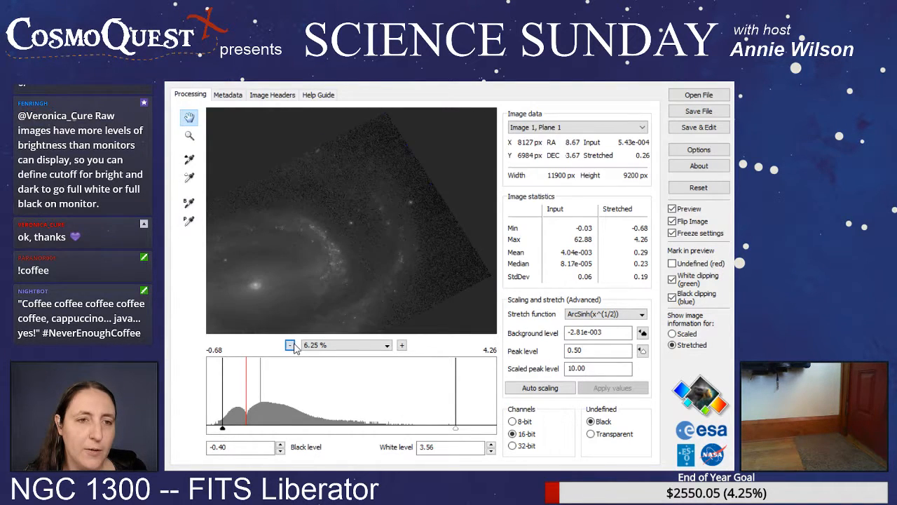
{"action": "left_click", "coordinate": [402, 345]}
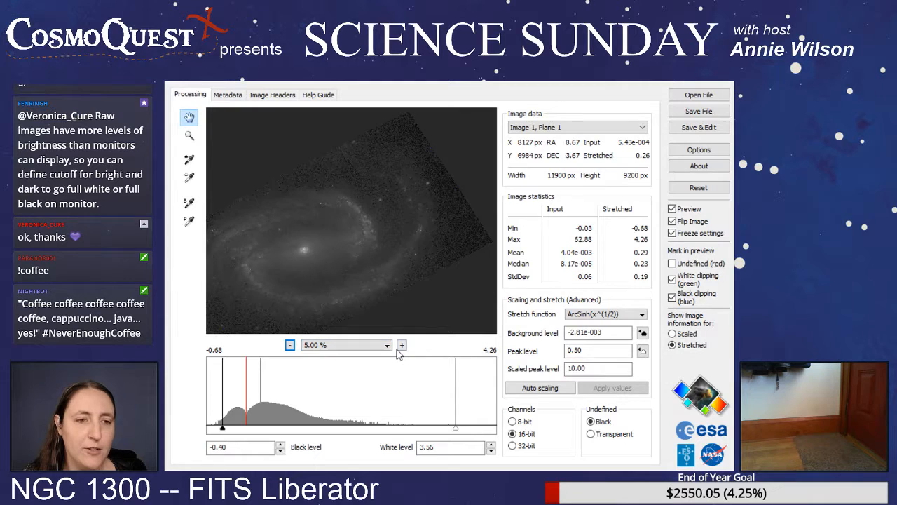
{"action": "left_click", "coordinate": [402, 345]}
{"action": "left_click", "coordinate": [401, 345]}
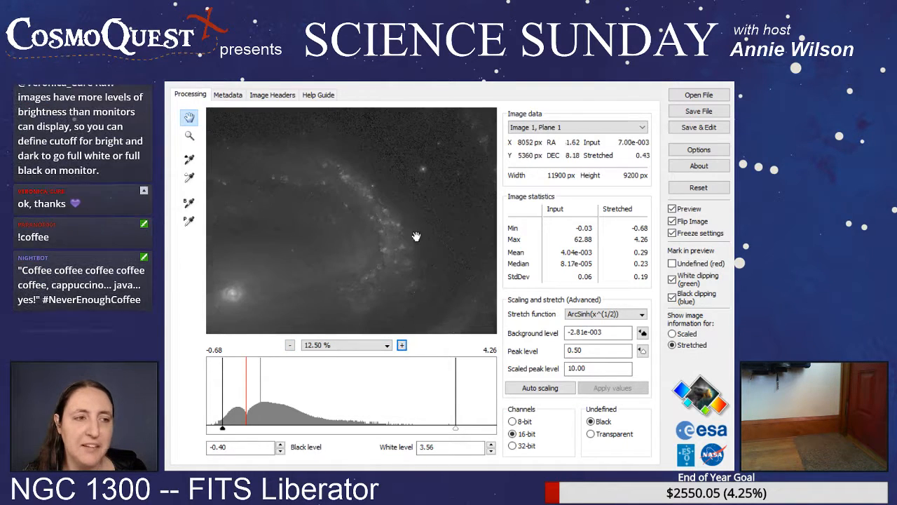
{"action": "left_click_drag", "start_coordinate": [369, 233], "coordinate": [346, 310]}
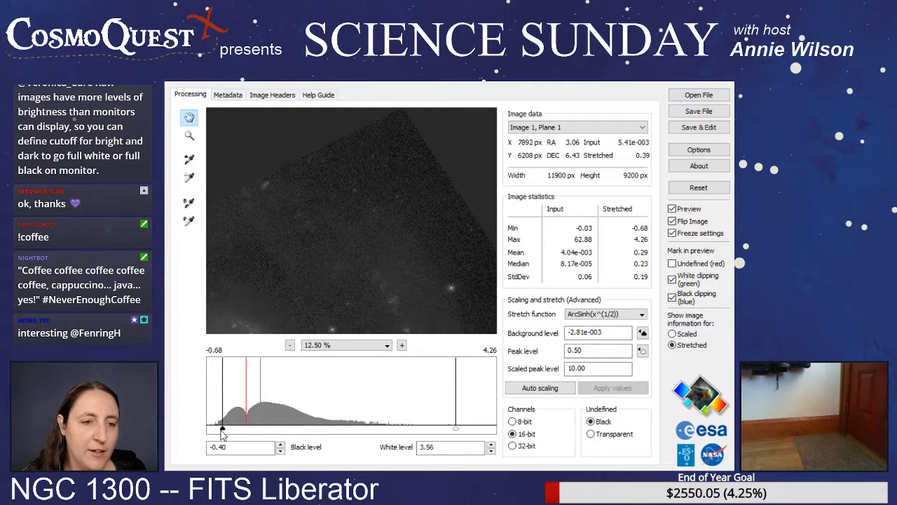
{"action": "mouse_move", "coordinate": [222, 430]}
{"action": "left_mouse_down"}
{"action": "mouse_move", "coordinate": [237, 432]}
{"action": "mouse_move", "coordinate": [222, 429]}
{"action": "left_mouse_up"}
- Sample a dark point near the image's upper outer corner to set the background level to -2.44e-003, and review the whole galaxy at 4.00 % zoom
{"action": "left_click", "coordinate": [188, 204]}
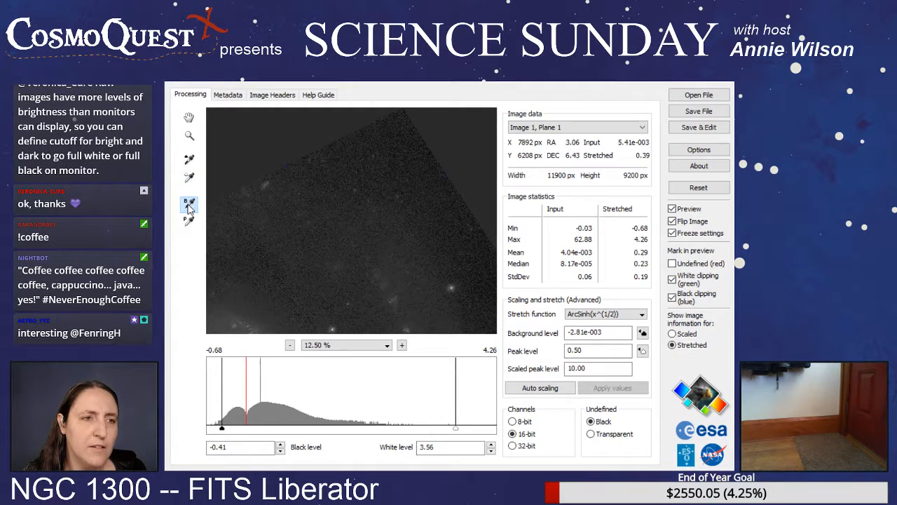
{"action": "left_click", "coordinate": [399, 149]}
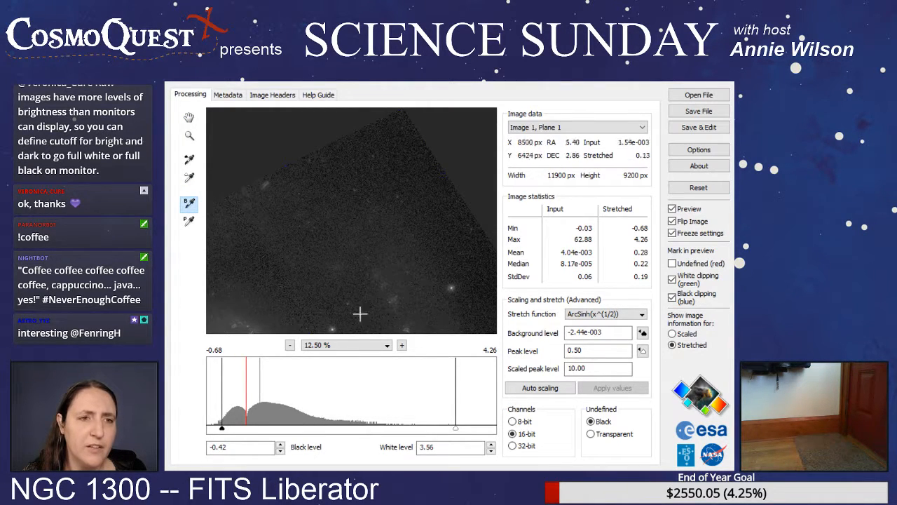
{"action": "left_click", "coordinate": [290, 346]}
{"action": "left_click", "coordinate": [290, 346]}
{"action": "left_click", "coordinate": [290, 346]}
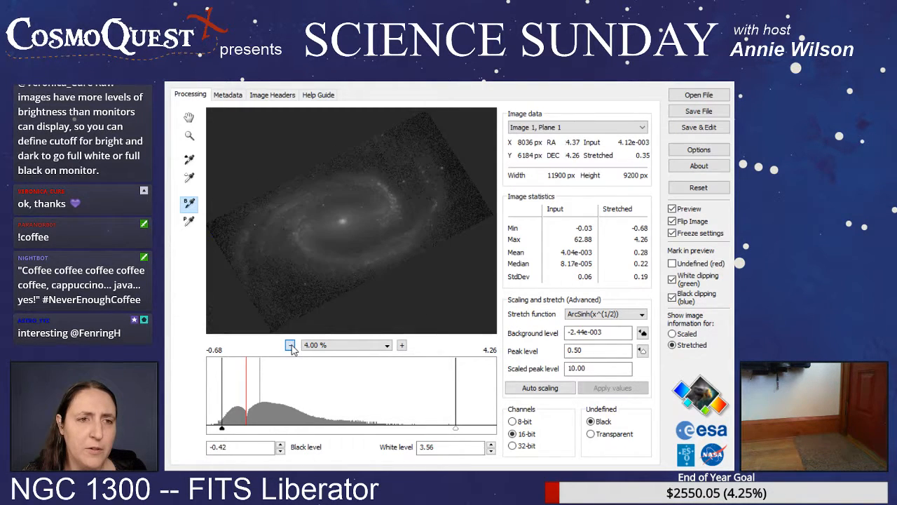
{"action": "left_click", "coordinate": [189, 118]}
{"action": "left_click_drag", "start_coordinate": [352, 238], "coordinate": [358, 237]}
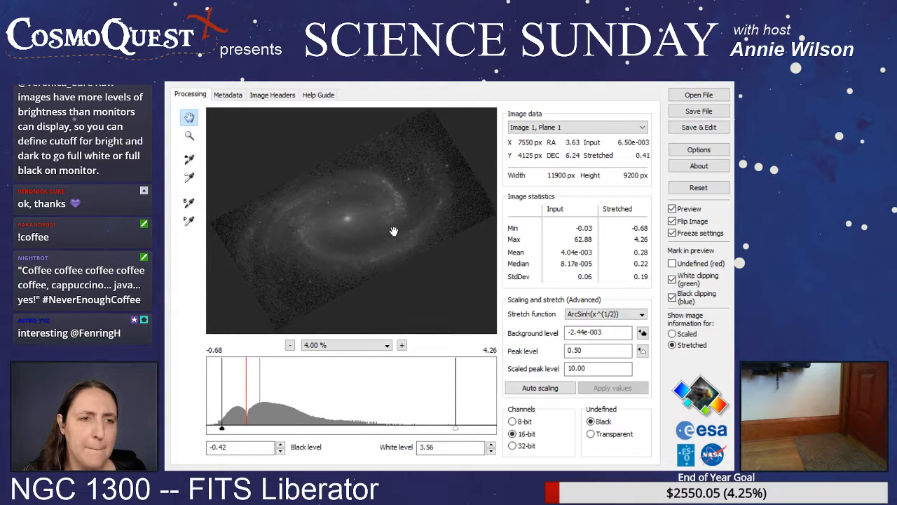
- Raise the black level to -0.14 while inspecting the image's lower outer corner at 8.33 % zoom
{"action": "left_click", "coordinate": [402, 345]}
{"action": "left_click", "coordinate": [401, 345]}
{"action": "left_click", "coordinate": [402, 345]}
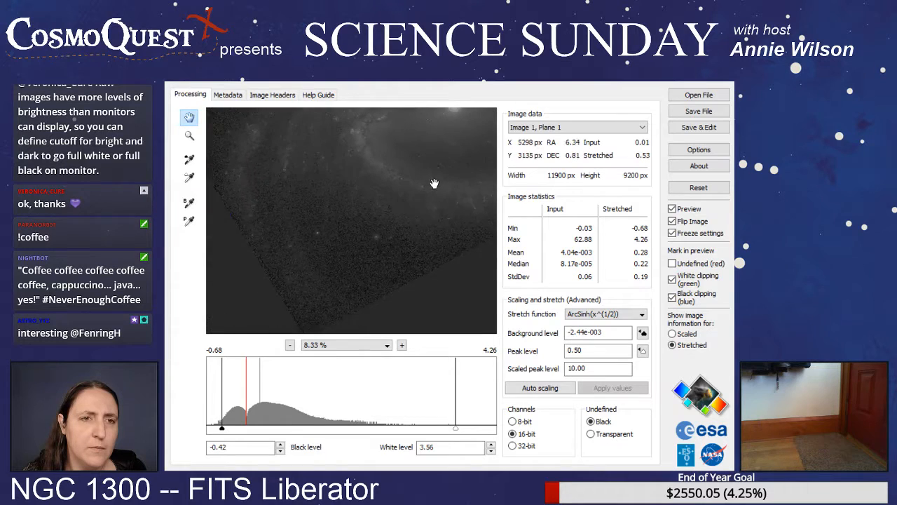
{"action": "left_click_drag", "start_coordinate": [434, 184], "coordinate": [458, 163]}
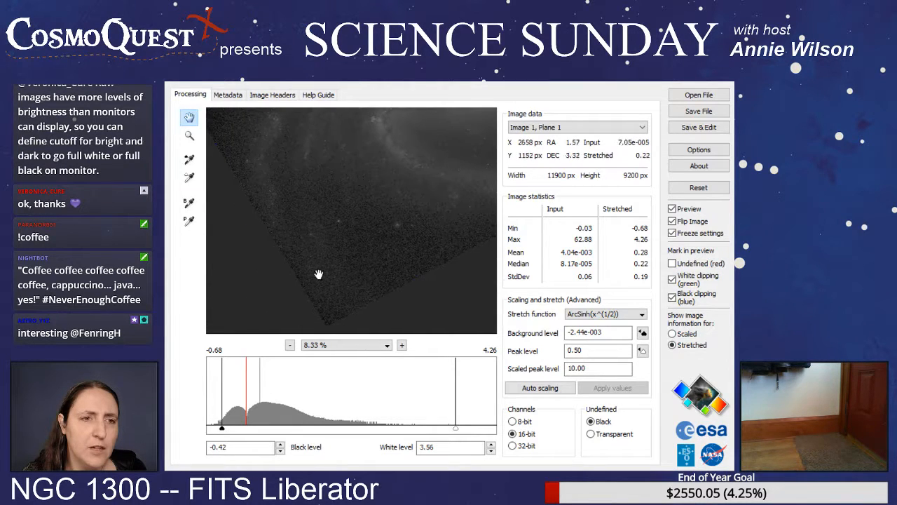
{"action": "left_click_drag", "start_coordinate": [222, 428], "coordinate": [238, 430]}
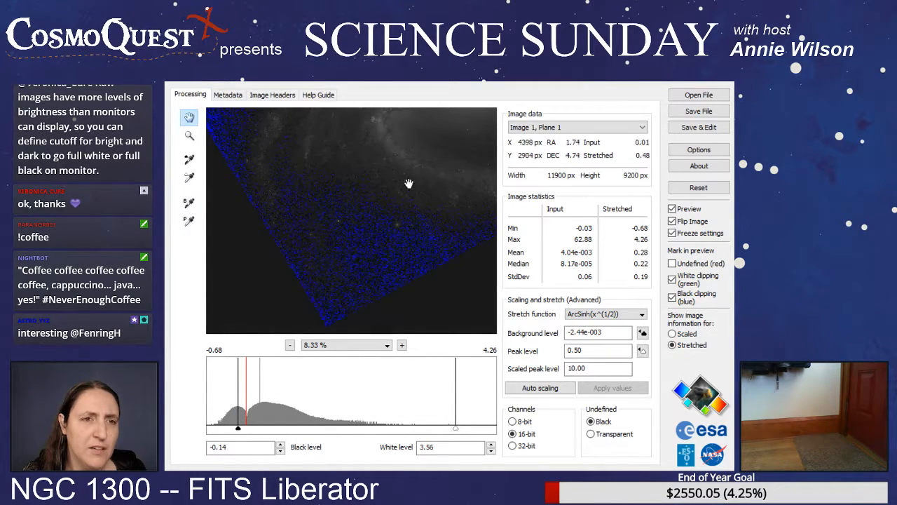
- Inspect the black clipping on both sides of the galaxy and raise the black level to -0.05
{"action": "left_click_drag", "start_coordinate": [409, 184], "coordinate": [332, 289]}
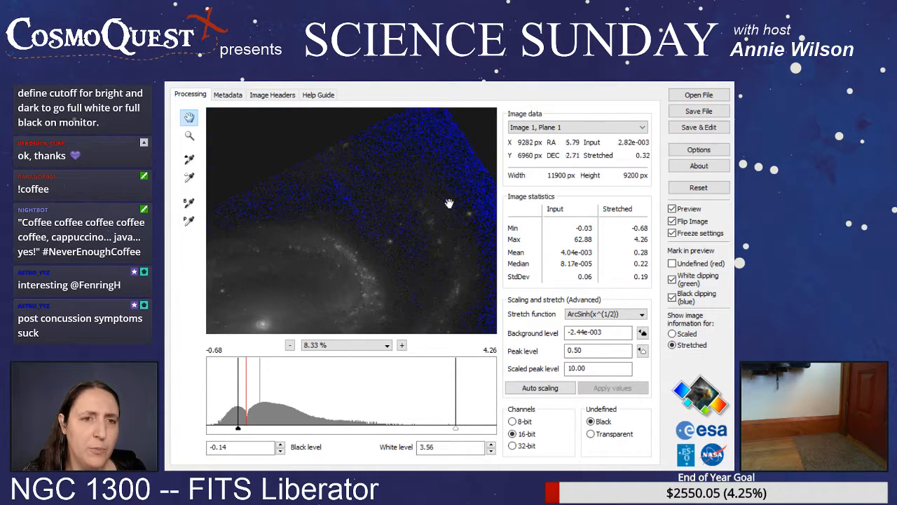
{"action": "left_click_drag", "start_coordinate": [423, 258], "coordinate": [369, 180]}
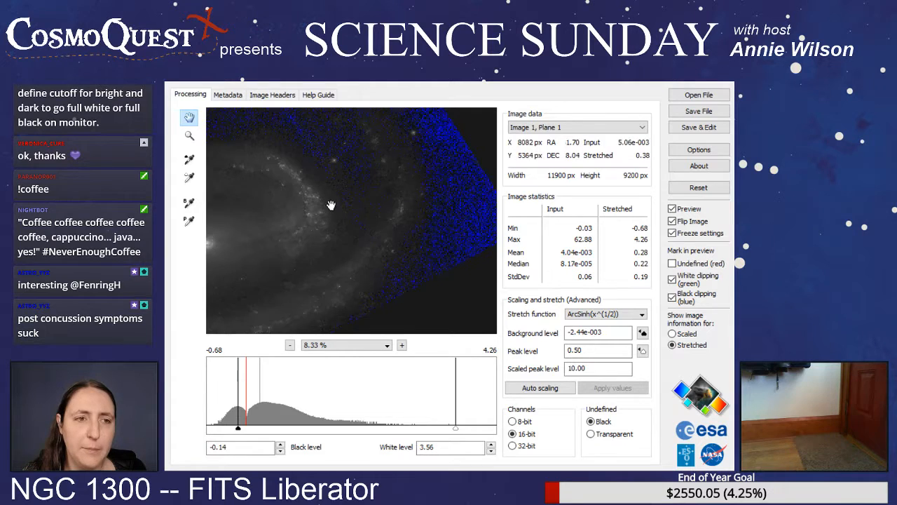
{"action": "left_click_drag", "start_coordinate": [331, 206], "coordinate": [468, 228]}
{"action": "left_click_drag", "start_coordinate": [346, 271], "coordinate": [465, 262]}
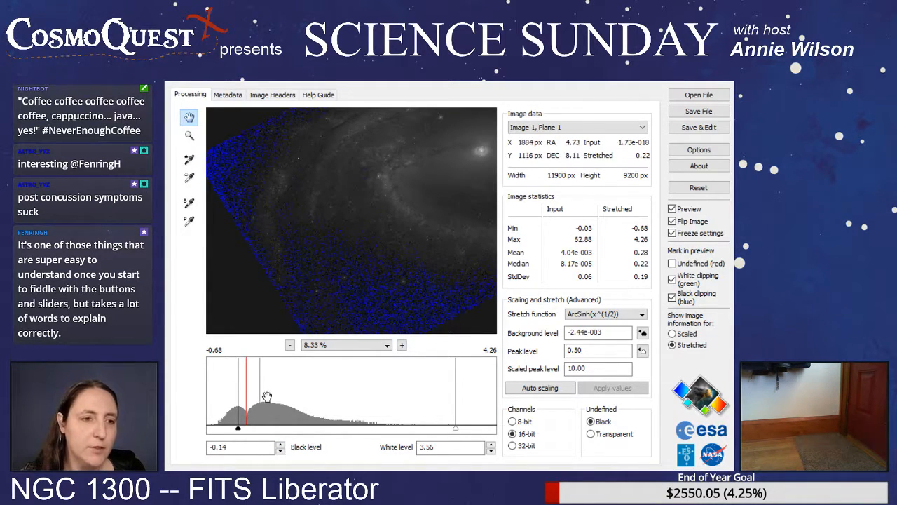
{"action": "left_click_drag", "start_coordinate": [239, 428], "coordinate": [240, 430]}
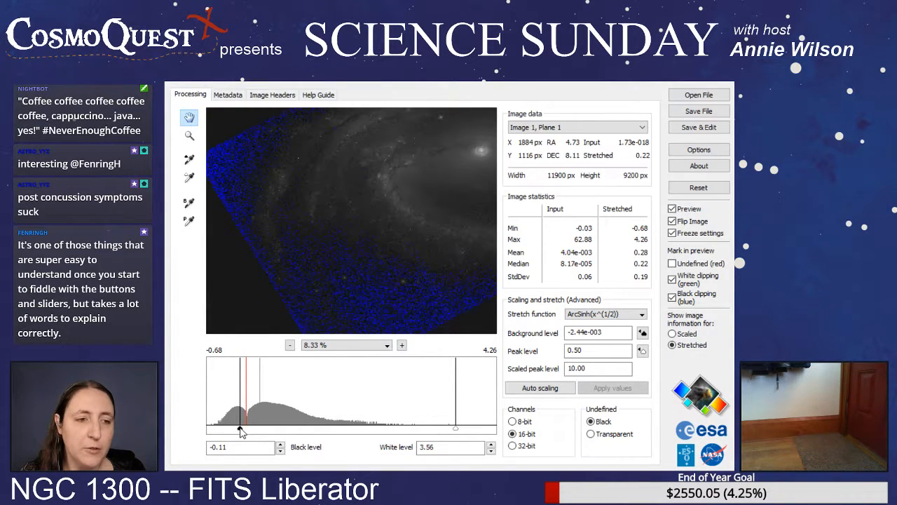
{"action": "left_click_drag", "start_coordinate": [240, 431], "coordinate": [244, 429]}
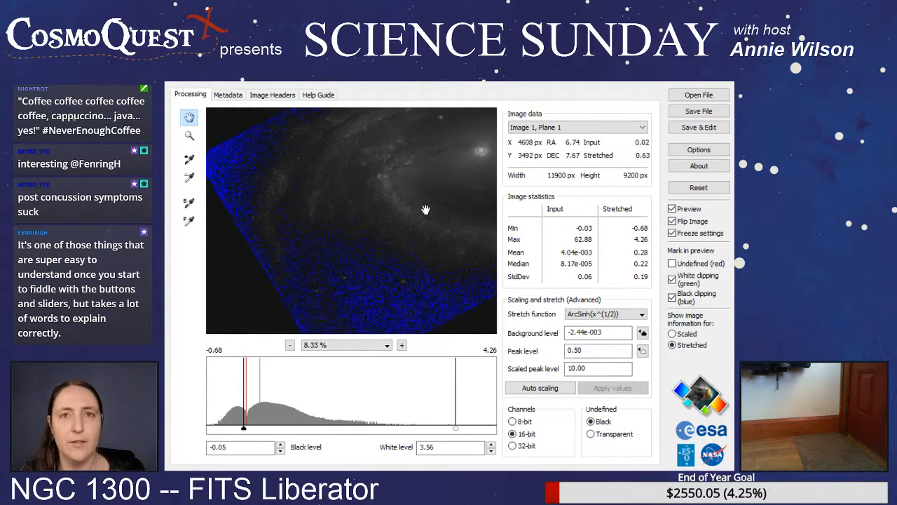
- Examine the black clipping around the spiral arms and outer image corners at 8.33 % zoom
{"action": "left_click_drag", "start_coordinate": [426, 210], "coordinate": [307, 294]}
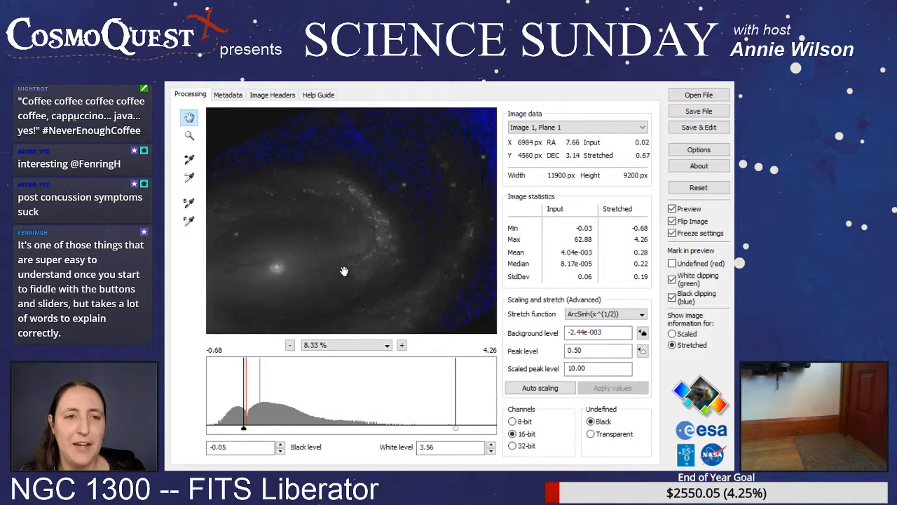
{"action": "left_click_drag", "start_coordinate": [344, 271], "coordinate": [326, 287]}
{"action": "left_click_drag", "start_coordinate": [393, 202], "coordinate": [412, 241]}
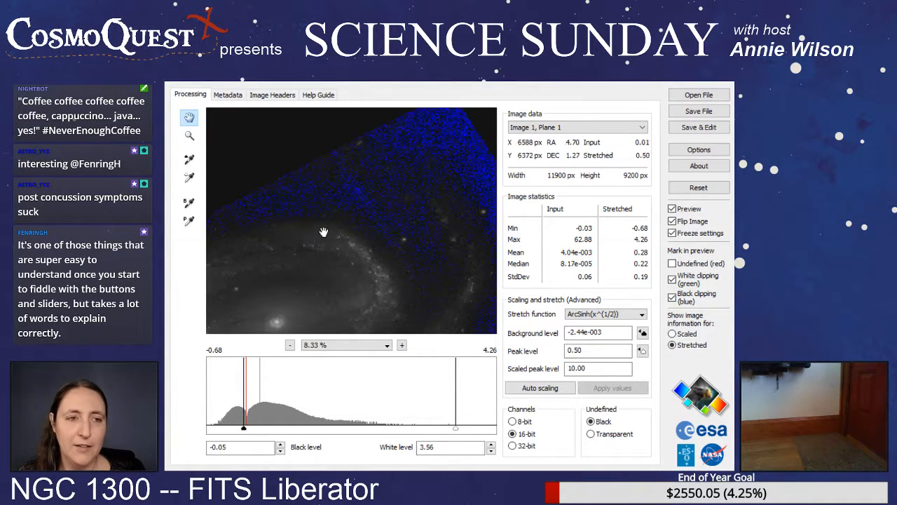
{"action": "left_click_drag", "start_coordinate": [323, 257], "coordinate": [274, 194]}
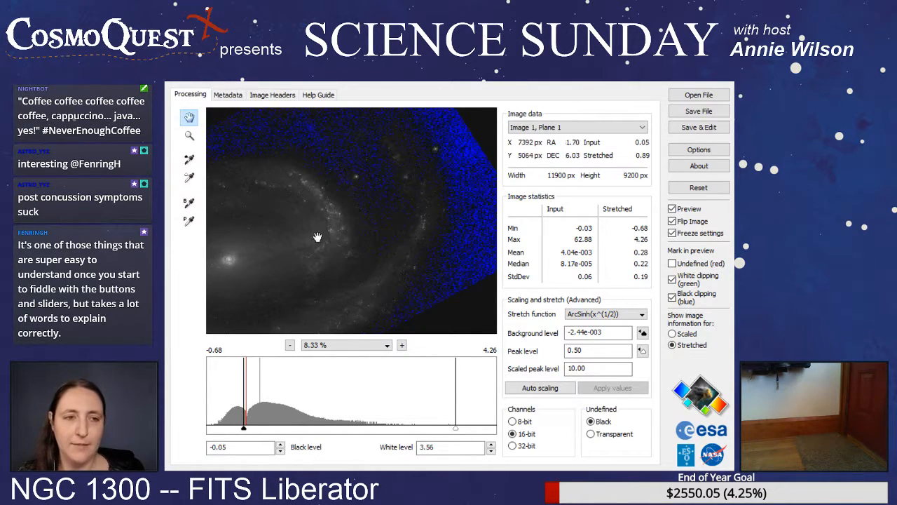
{"action": "left_click_drag", "start_coordinate": [320, 237], "coordinate": [506, 206]}
{"action": "left_click_drag", "start_coordinate": [322, 259], "coordinate": [444, 151]}
{"action": "mouse_move", "coordinate": [425, 225]}
{"action": "left_mouse_down"}
{"action": "mouse_move", "coordinate": [392, 201]}
{"action": "mouse_move", "coordinate": [284, 287]}
{"action": "left_mouse_up"}
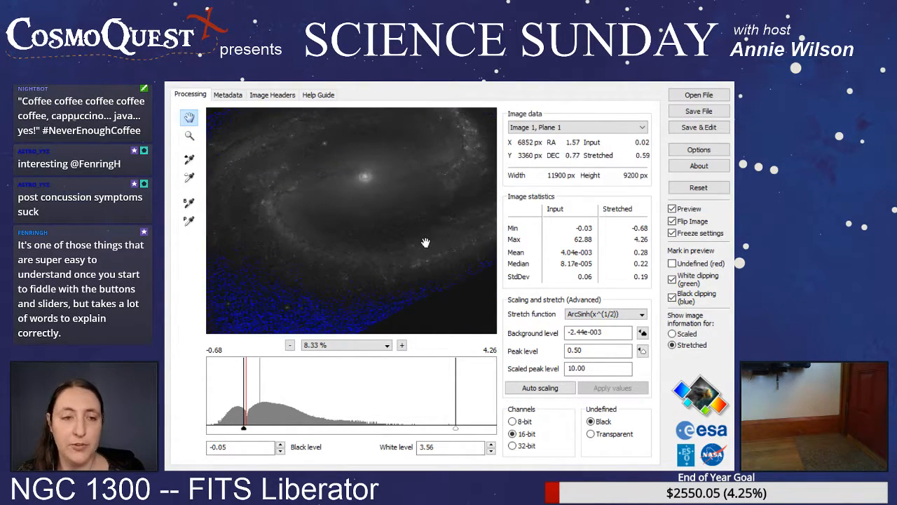
- Raise the black level to -0.03 and check the clipping at the image's outer corners on both sides of the galaxy
{"action": "mouse_move", "coordinate": [426, 243]}
{"action": "left_mouse_down"}
{"action": "mouse_move", "coordinate": [341, 173]}
{"action": "mouse_move", "coordinate": [355, 182]}
{"action": "mouse_move", "coordinate": [353, 291]}
{"action": "left_mouse_up"}
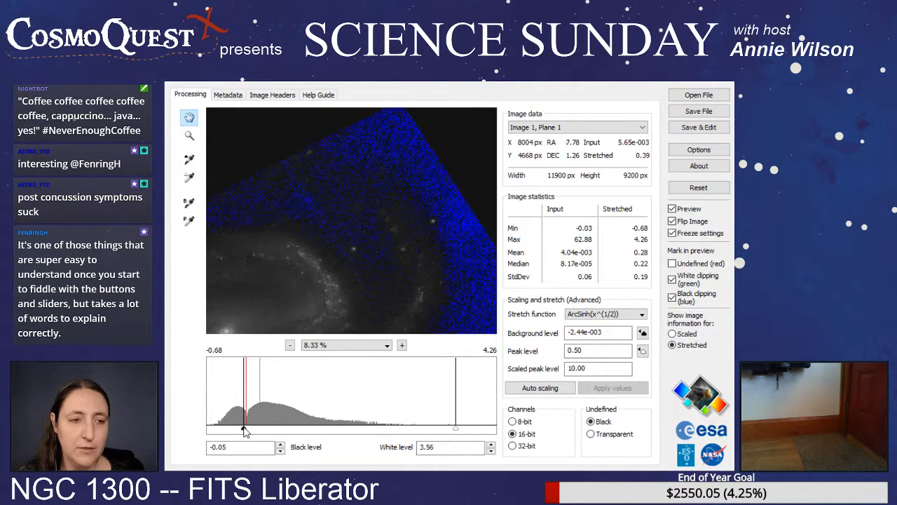
{"action": "left_click_drag", "start_coordinate": [244, 430], "coordinate": [247, 431]}
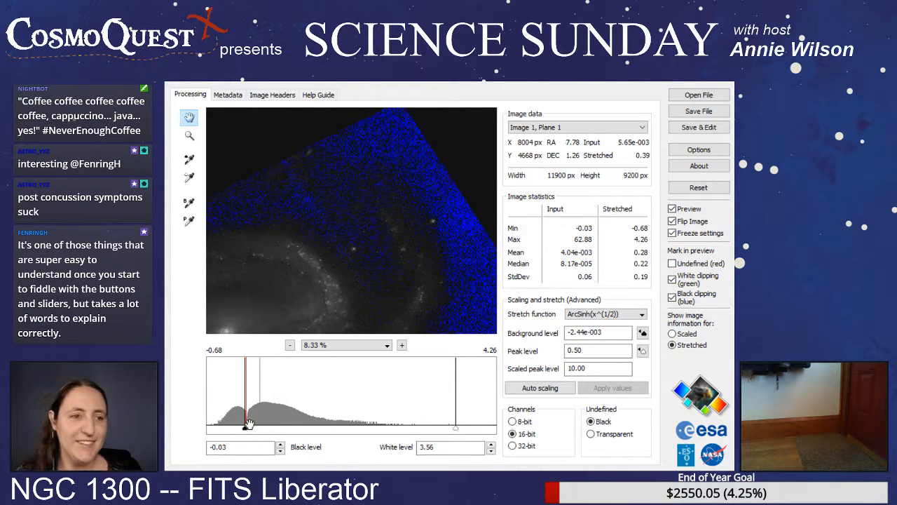
{"action": "left_click_drag", "start_coordinate": [268, 278], "coordinate": [438, 198]}
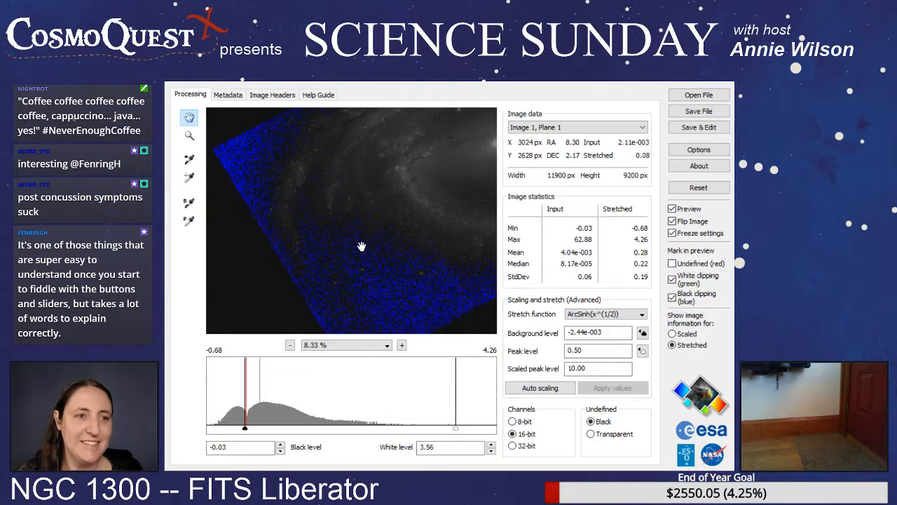
{"action": "mouse_move", "coordinate": [381, 246]}
{"action": "left_mouse_down"}
{"action": "mouse_move", "coordinate": [403, 238]}
{"action": "mouse_move", "coordinate": [310, 287]}
{"action": "mouse_move", "coordinate": [377, 273]}
{"action": "mouse_move", "coordinate": [386, 218]}
{"action": "mouse_move", "coordinate": [379, 238]}
{"action": "left_mouse_up"}
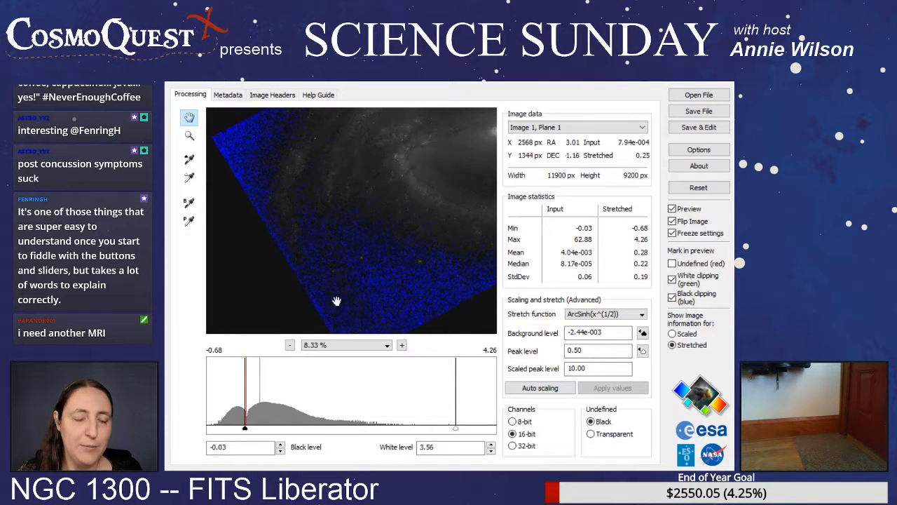
- Examine the black clipping at 33.33 % zoom from the image's lower outer corner up into the faint spiral arm
{"action": "left_click", "coordinate": [402, 346]}
{"action": "left_click", "coordinate": [402, 346]}
{"action": "left_click", "coordinate": [401, 345]}
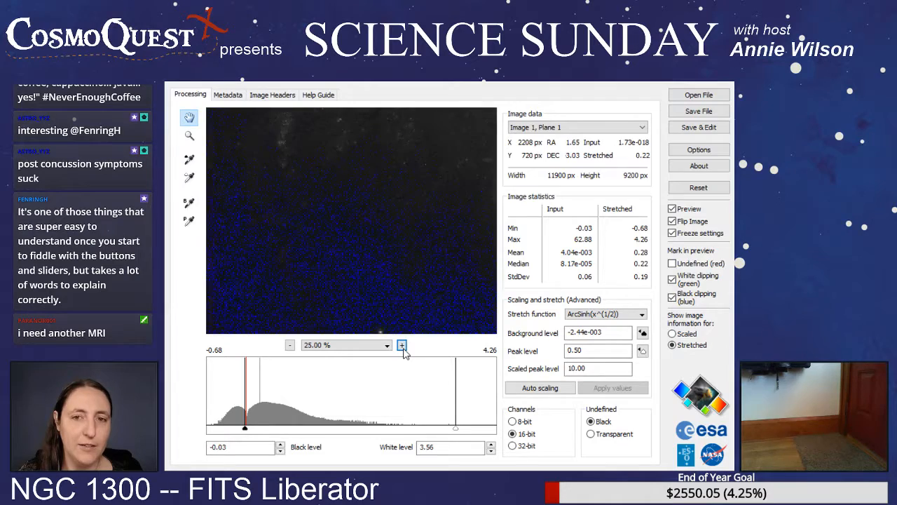
{"action": "left_click", "coordinate": [402, 346]}
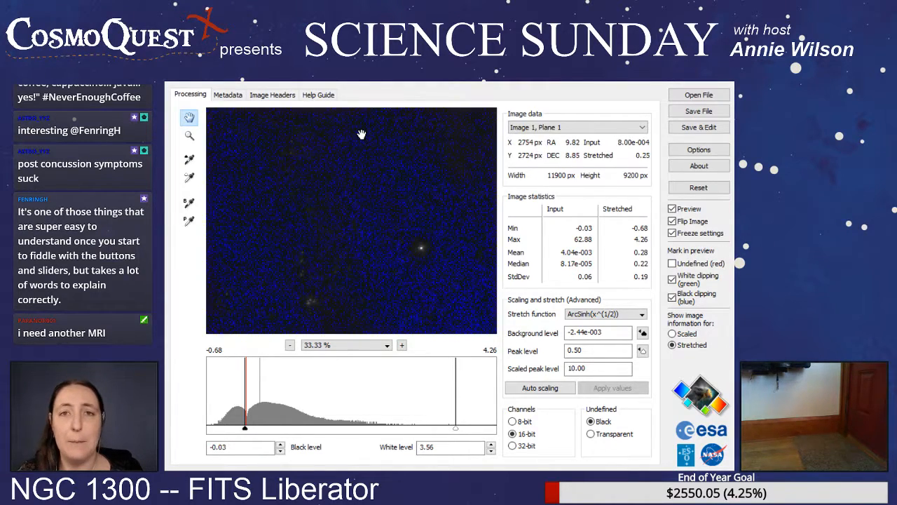
{"action": "left_click_drag", "start_coordinate": [361, 133], "coordinate": [368, 131]}
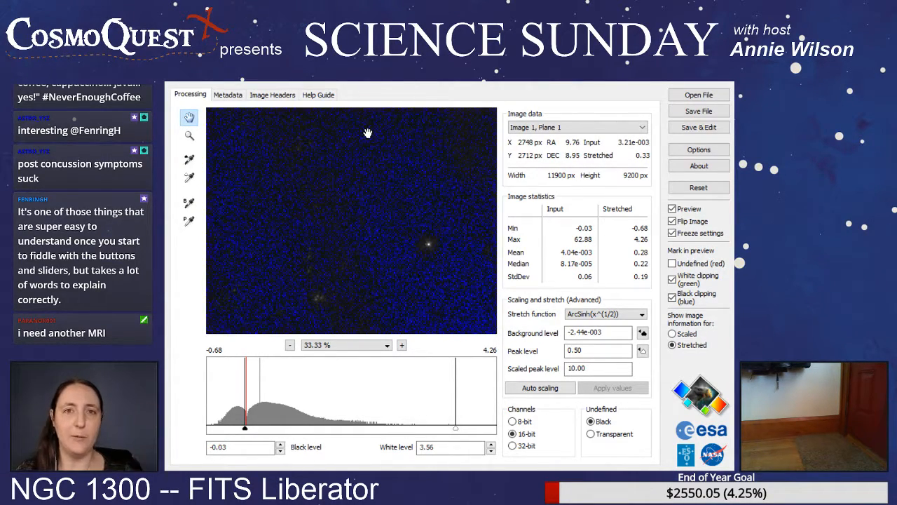
{"action": "left_click_drag", "start_coordinate": [336, 227], "coordinate": [367, 205]}
{"action": "left_click_drag", "start_coordinate": [330, 205], "coordinate": [355, 193]}
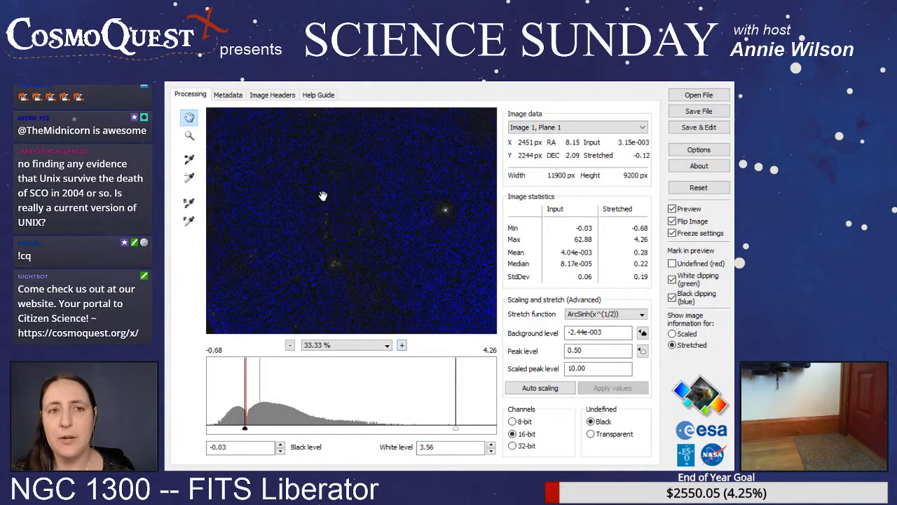
{"action": "left_click_drag", "start_coordinate": [384, 215], "coordinate": [415, 283]}
{"action": "left_click_drag", "start_coordinate": [365, 185], "coordinate": [377, 266]}
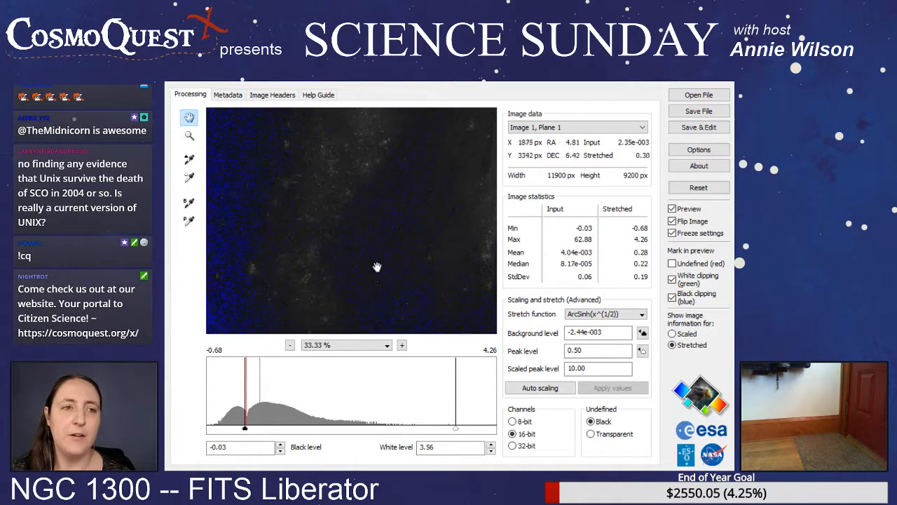
{"action": "left_click_drag", "start_coordinate": [388, 193], "coordinate": [345, 272]}
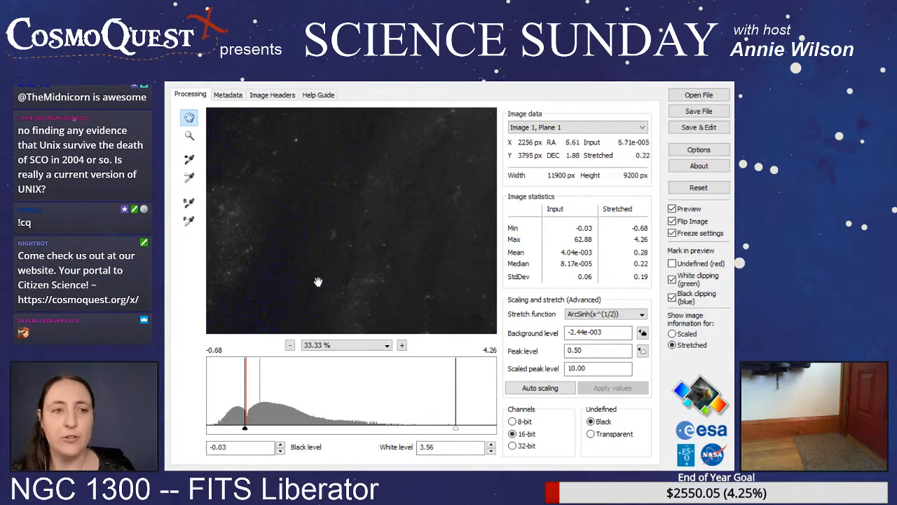
- Review the clipping across the whole galaxy at 5.00 % zoom
{"action": "left_click", "coordinate": [290, 344]}
{"action": "left_click", "coordinate": [290, 345]}
{"action": "left_click", "coordinate": [290, 345]}
{"action": "left_click", "coordinate": [290, 345]}
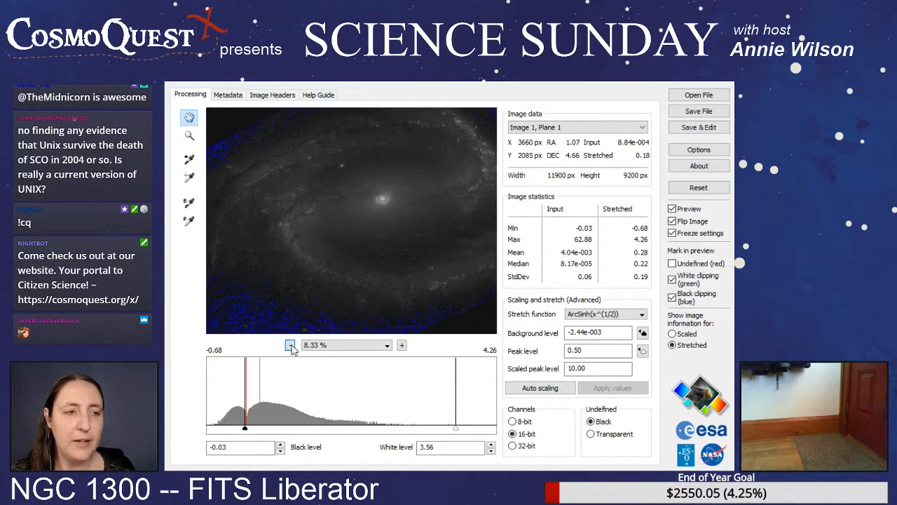
{"action": "left_click", "coordinate": [290, 345]}
{"action": "left_click_drag", "start_coordinate": [407, 204], "coordinate": [390, 216]}
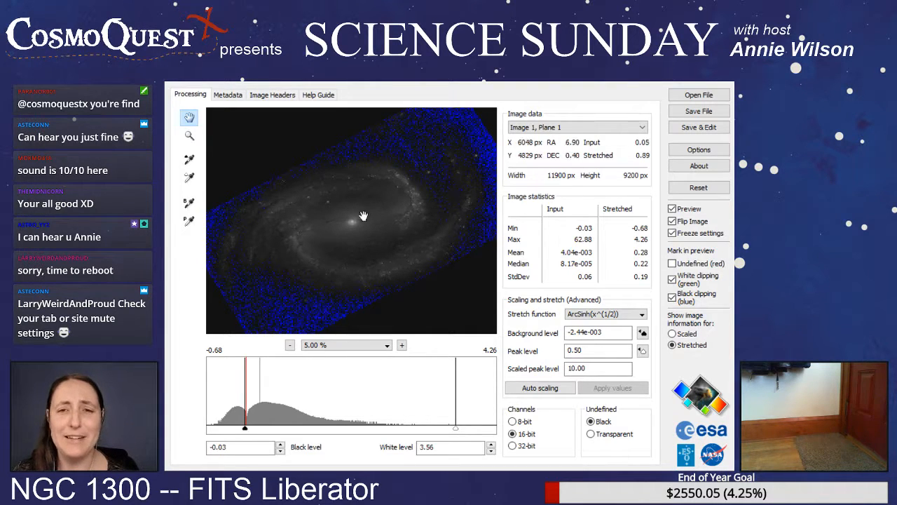
{"action": "mouse_move", "coordinate": [392, 200]}
{"action": "left_mouse_down"}
{"action": "mouse_move", "coordinate": [391, 228]}
{"action": "mouse_move", "coordinate": [420, 194]}
{"action": "mouse_move", "coordinate": [411, 187]}
{"action": "mouse_move", "coordinate": [401, 209]}
{"action": "left_mouse_up"}
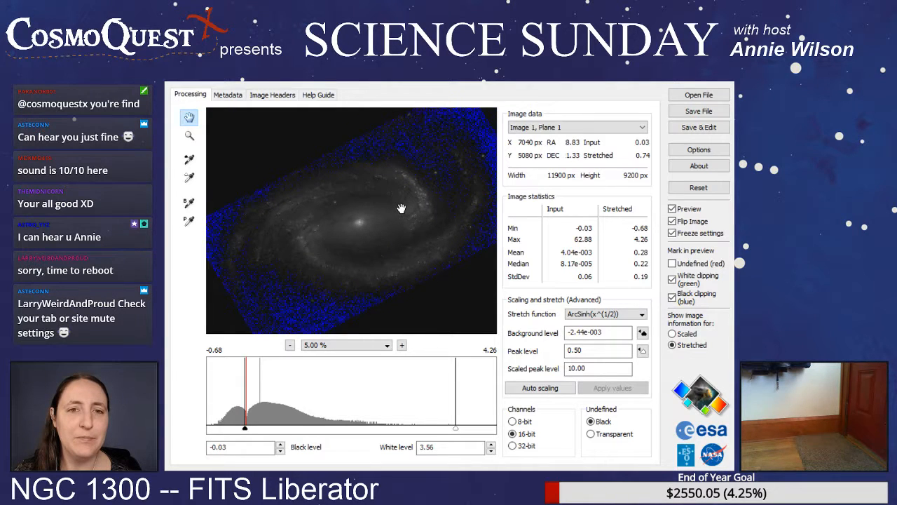
- Look through the metadata, image headers and help guide, and return to the image processing view
{"action": "left_click", "coordinate": [235, 99]}
{"action": "left_click", "coordinate": [275, 97]}
{"action": "left_click", "coordinate": [317, 99]}
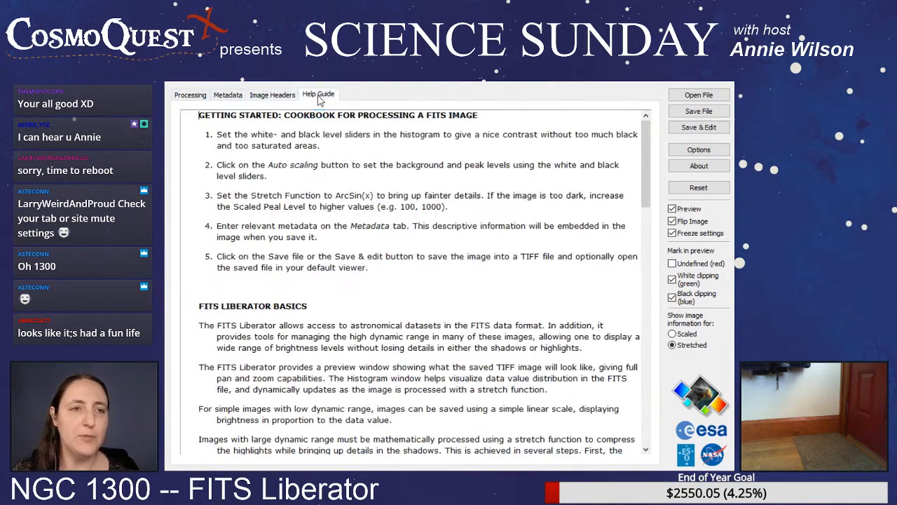
{"action": "left_click", "coordinate": [197, 98]}
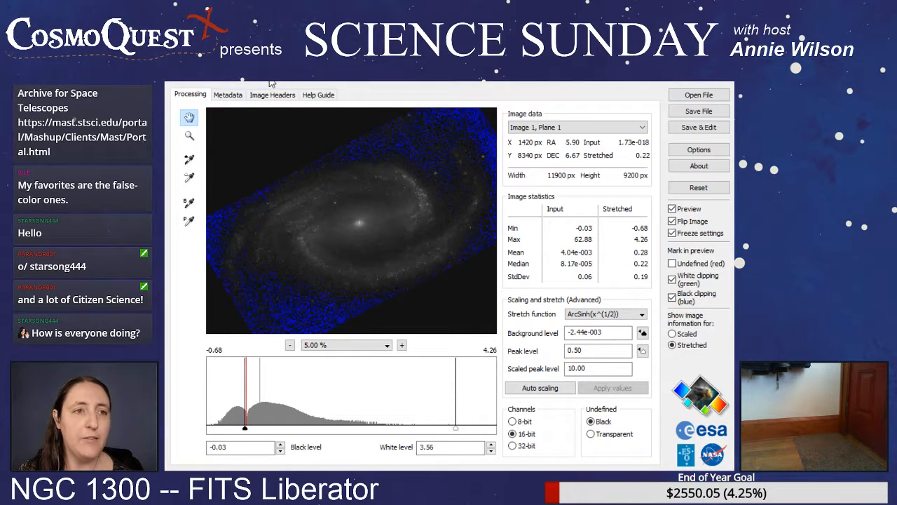
- Save the stretched NGC 1300 image to a file
{"action": "left_click", "coordinate": [700, 113]}
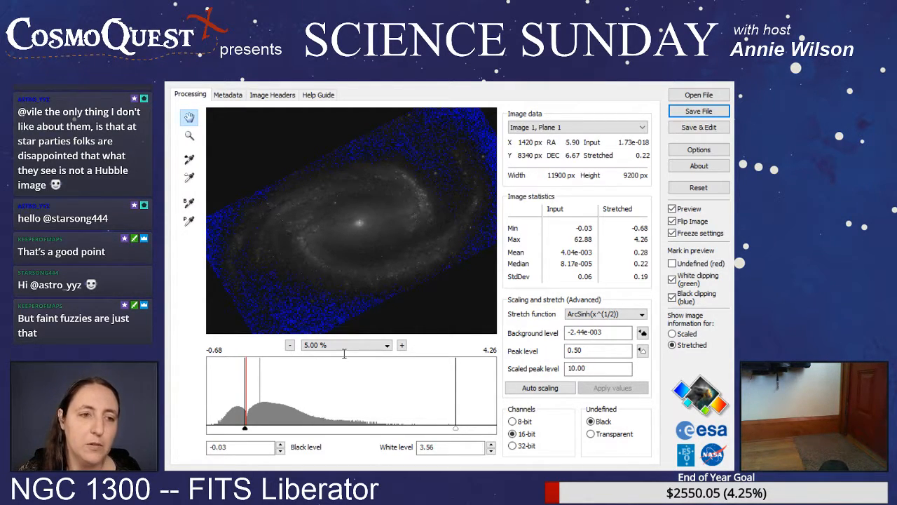
{"action": "left_click", "coordinate": [669, 395]}
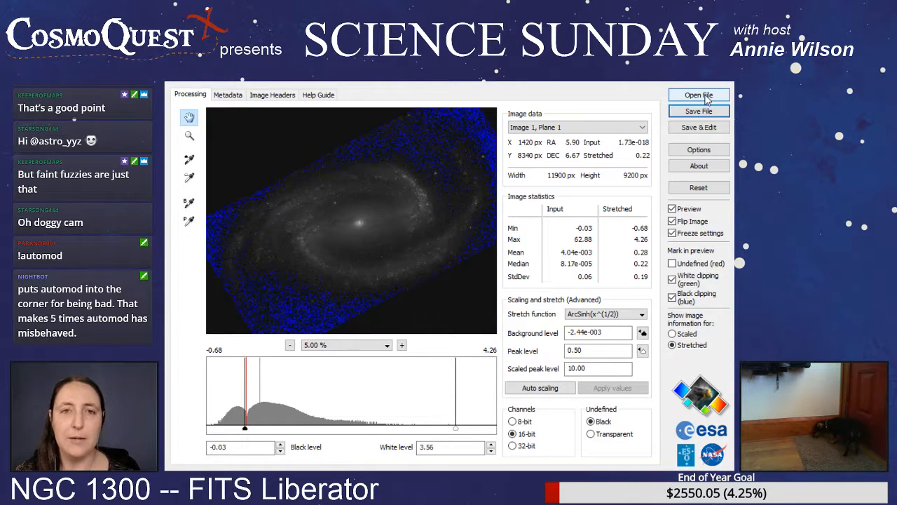
- Open the next NGC 1300 FITS image with the frozen settings and check its preview, first fitted whole and up close at 12.50 %
{"action": "left_click", "coordinate": [707, 99]}
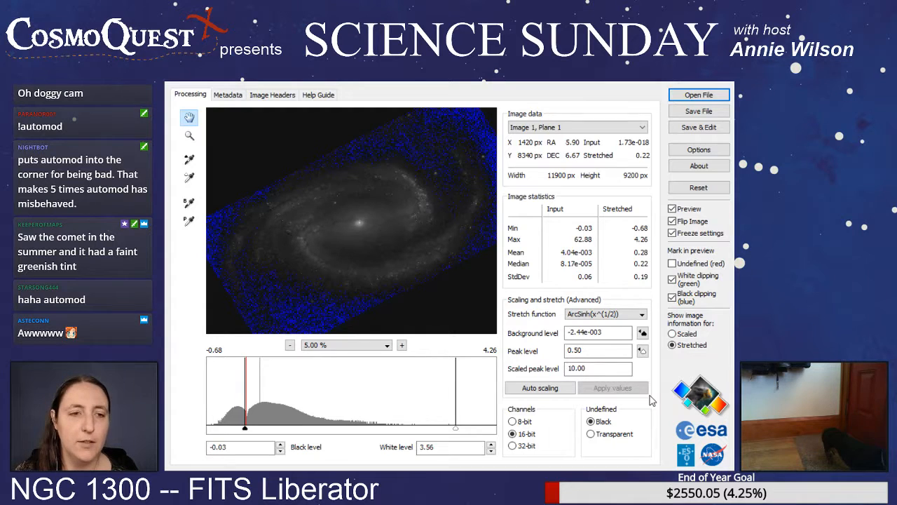
{"action": "key", "text": "ctrl+0"}
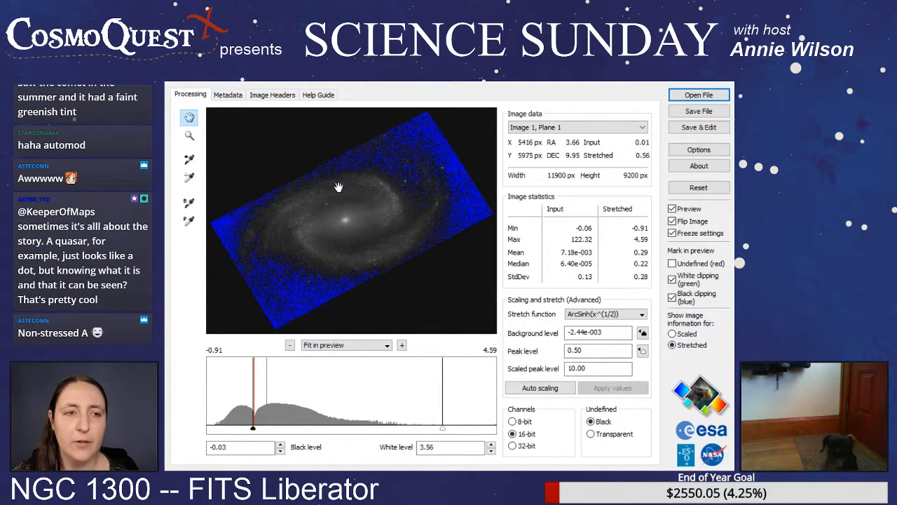
{"action": "left_click", "coordinate": [402, 346]}
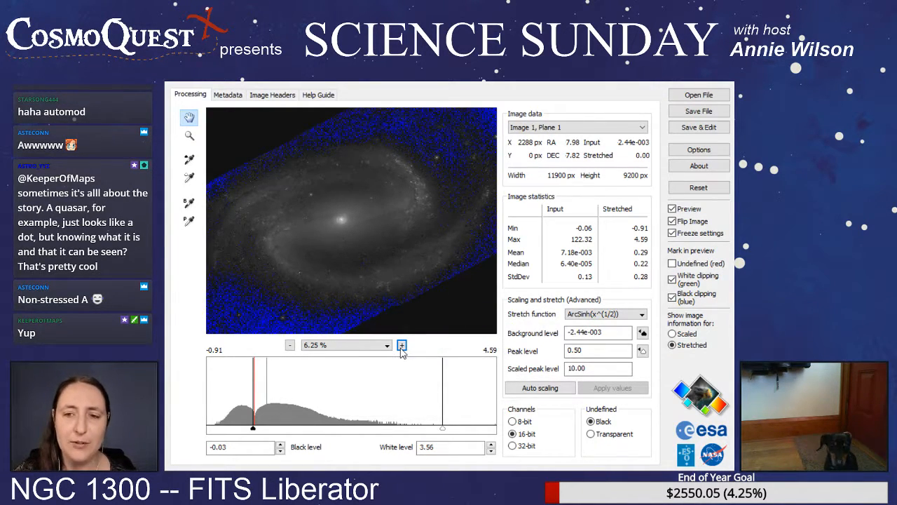
{"action": "left_click", "coordinate": [401, 345]}
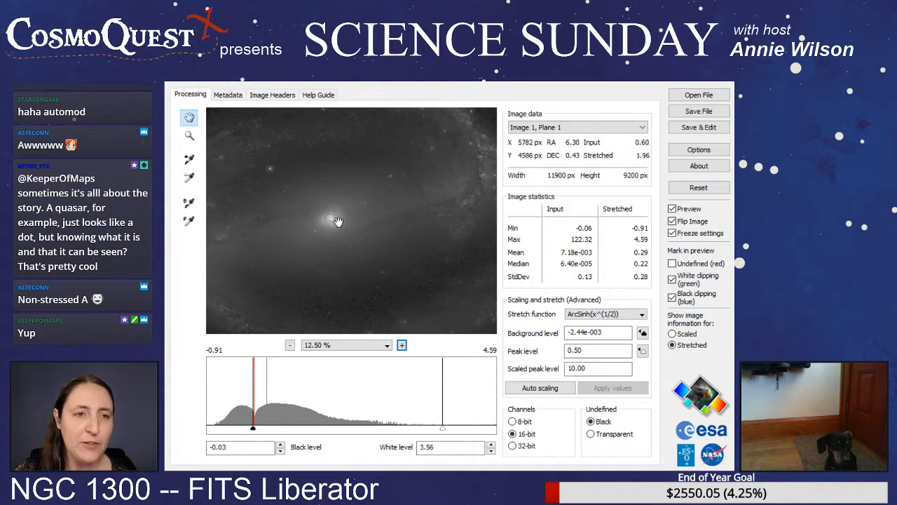
- Examine the black clipping in the newly opened image at 12.50 % zoom, circling from the core past the outer corners and back
{"action": "left_click_drag", "start_coordinate": [305, 207], "coordinate": [441, 239]}
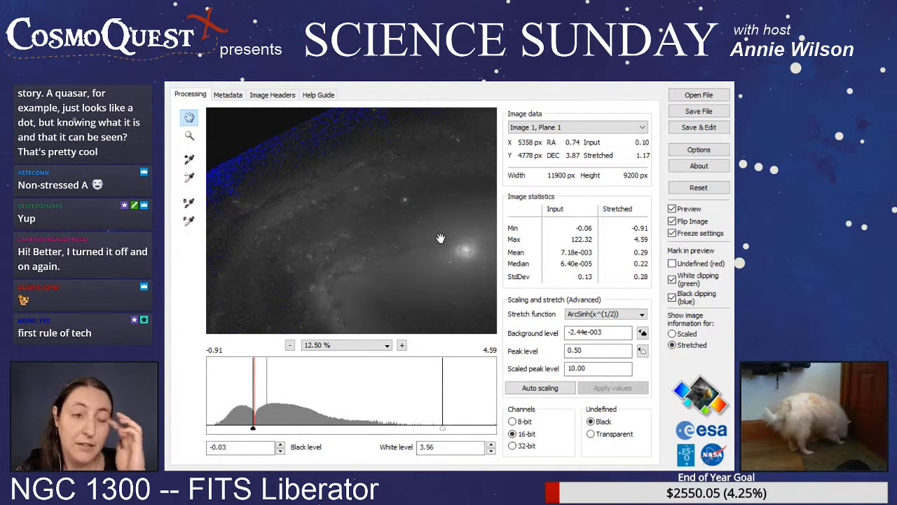
{"action": "left_click_drag", "start_coordinate": [344, 221], "coordinate": [494, 178]}
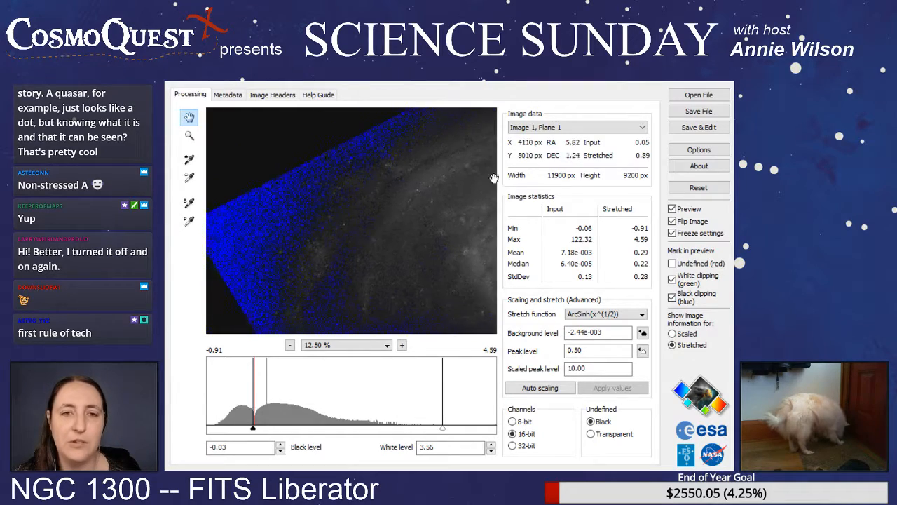
{"action": "left_click_drag", "start_coordinate": [396, 284], "coordinate": [390, 163]}
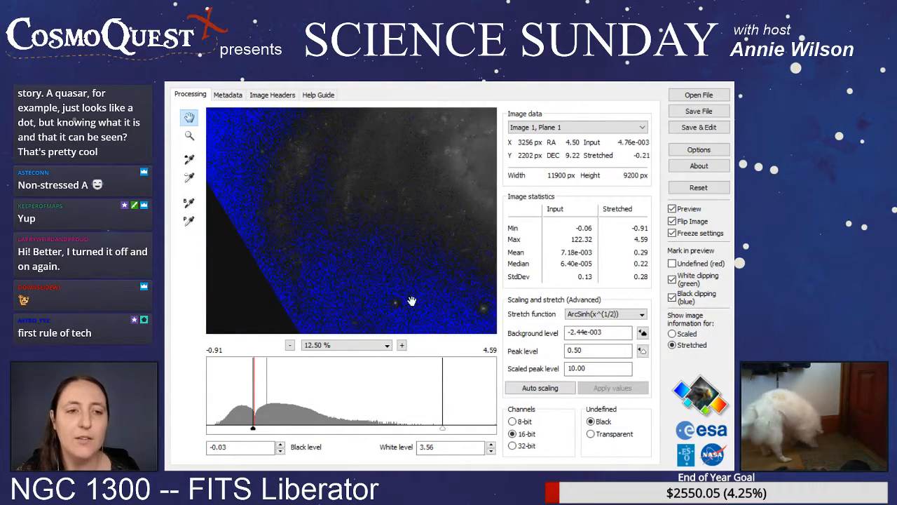
{"action": "left_click_drag", "start_coordinate": [411, 301], "coordinate": [364, 178]}
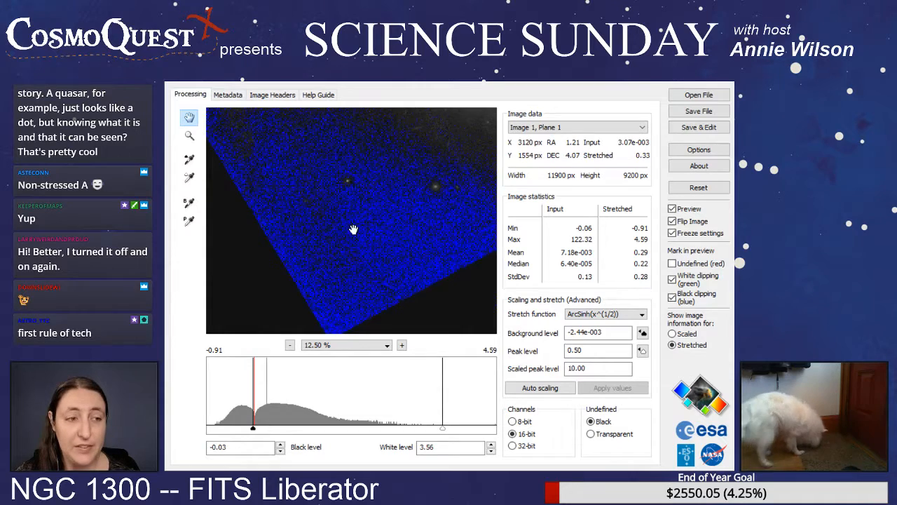
{"action": "left_click_drag", "start_coordinate": [411, 203], "coordinate": [289, 270]}
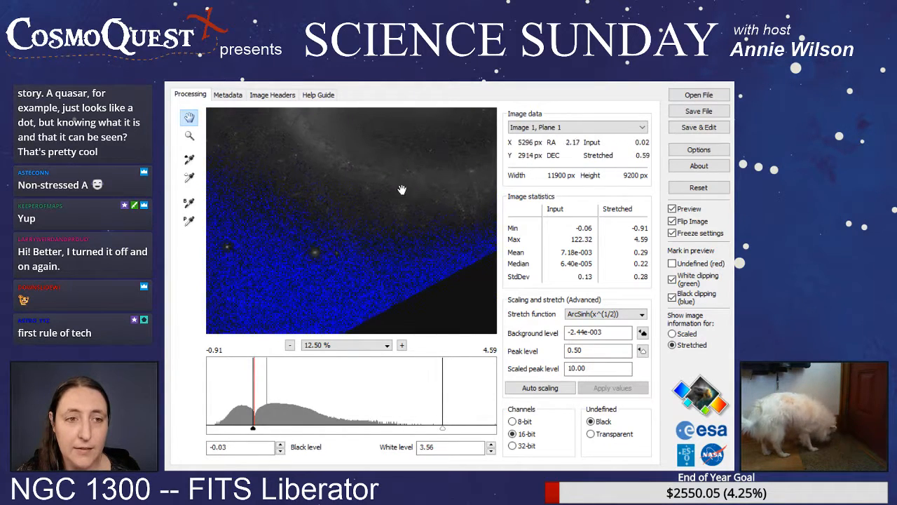
{"action": "left_click_drag", "start_coordinate": [412, 178], "coordinate": [324, 284]}
{"action": "left_click_drag", "start_coordinate": [384, 164], "coordinate": [310, 284]}
{"action": "left_click_drag", "start_coordinate": [444, 204], "coordinate": [335, 290]}
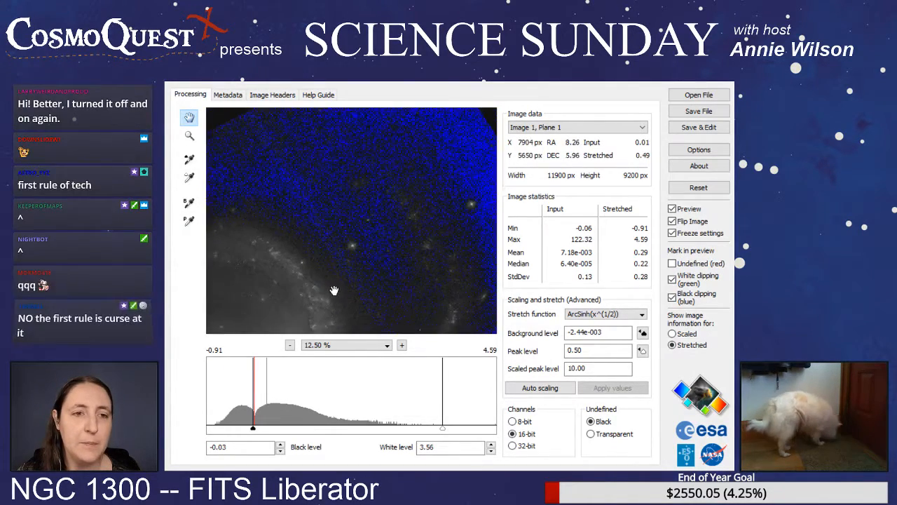
{"action": "left_click_drag", "start_coordinate": [371, 163], "coordinate": [450, 166]}
{"action": "left_click_drag", "start_coordinate": [356, 242], "coordinate": [451, 156]}
{"action": "left_click_drag", "start_coordinate": [326, 260], "coordinate": [424, 200]}
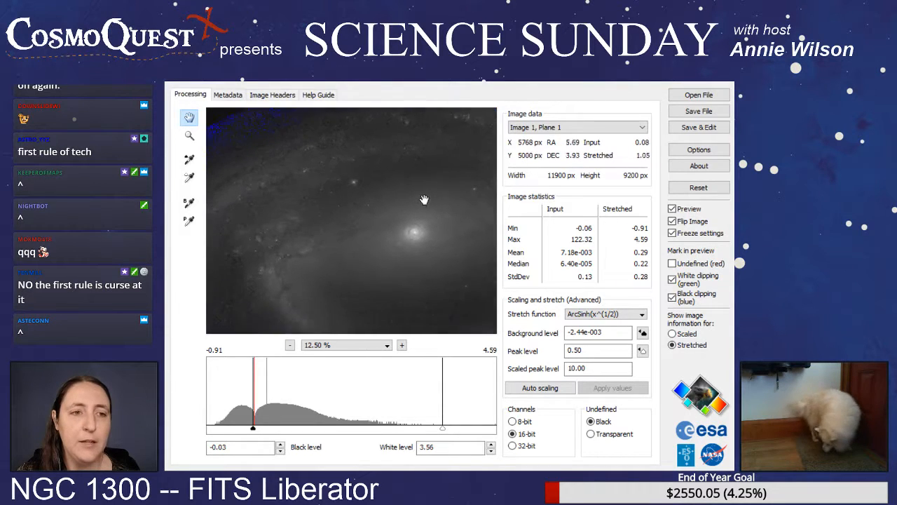
- Compare the detail in the core and spiral arms with the black clipping near the far edge and the lower outer corner
{"action": "left_click_drag", "start_coordinate": [376, 304], "coordinate": [237, 212]}
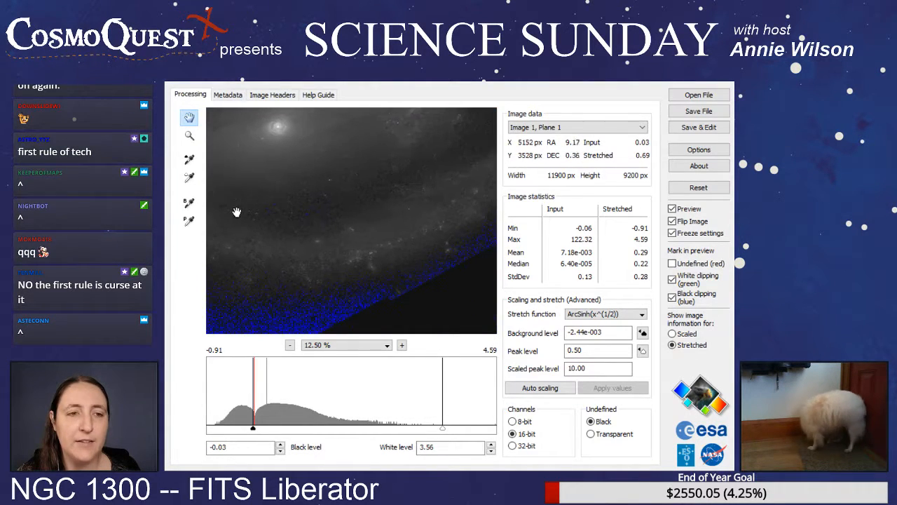
{"action": "left_click_drag", "start_coordinate": [332, 262], "coordinate": [374, 262]}
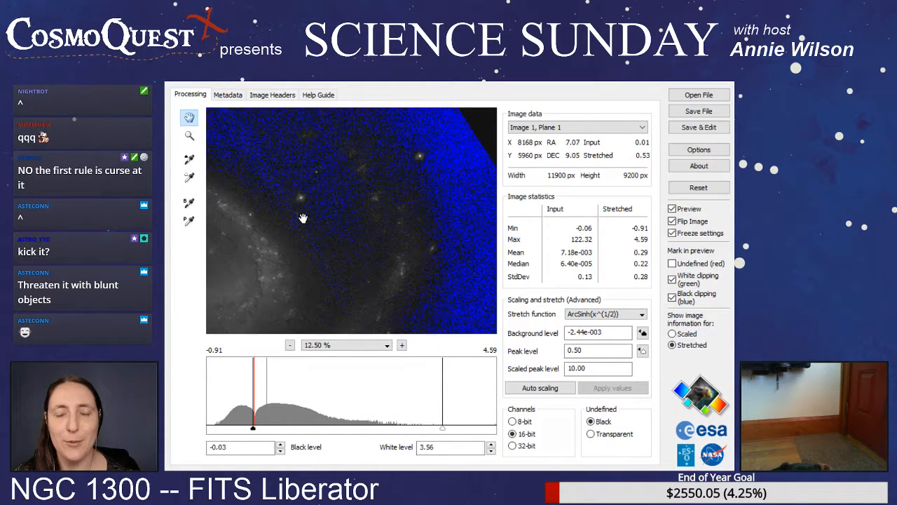
{"action": "left_click_drag", "start_coordinate": [302, 215], "coordinate": [406, 208]}
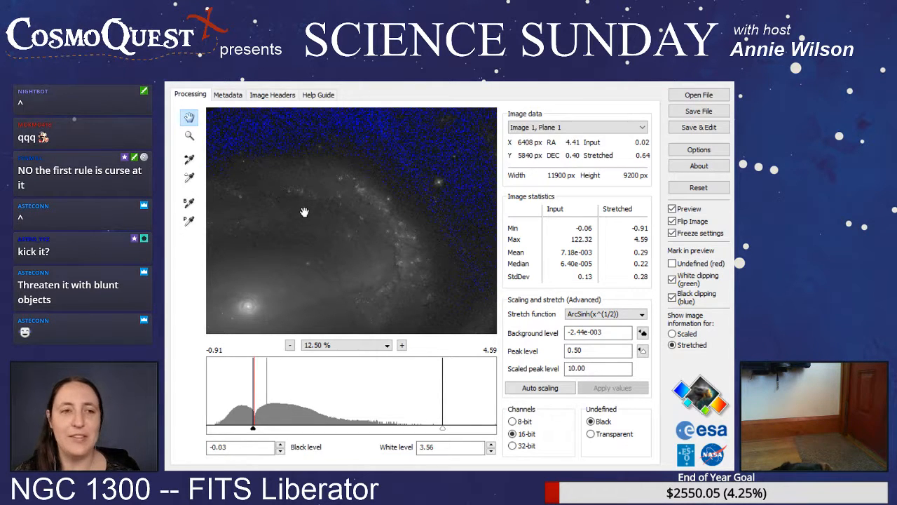
{"action": "left_click_drag", "start_coordinate": [282, 262], "coordinate": [402, 200]}
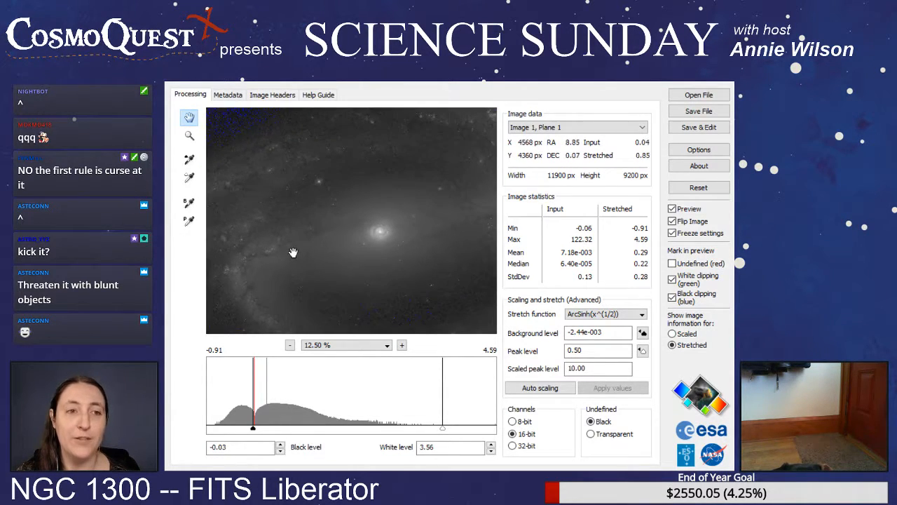
{"action": "left_click_drag", "start_coordinate": [293, 252], "coordinate": [449, 207]}
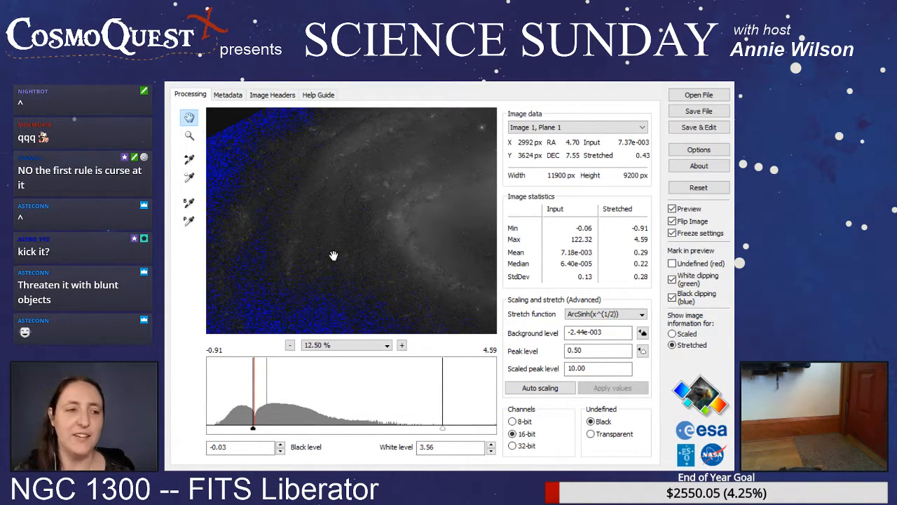
{"action": "left_click_drag", "start_coordinate": [313, 275], "coordinate": [302, 188]}
{"action": "left_click_drag", "start_coordinate": [372, 293], "coordinate": [367, 191]}
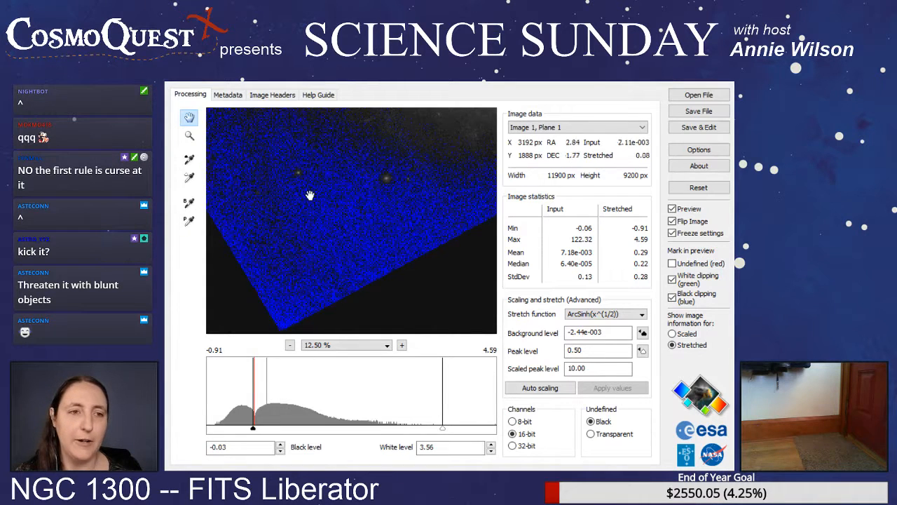
{"action": "left_click_drag", "start_coordinate": [304, 195], "coordinate": [306, 272]}
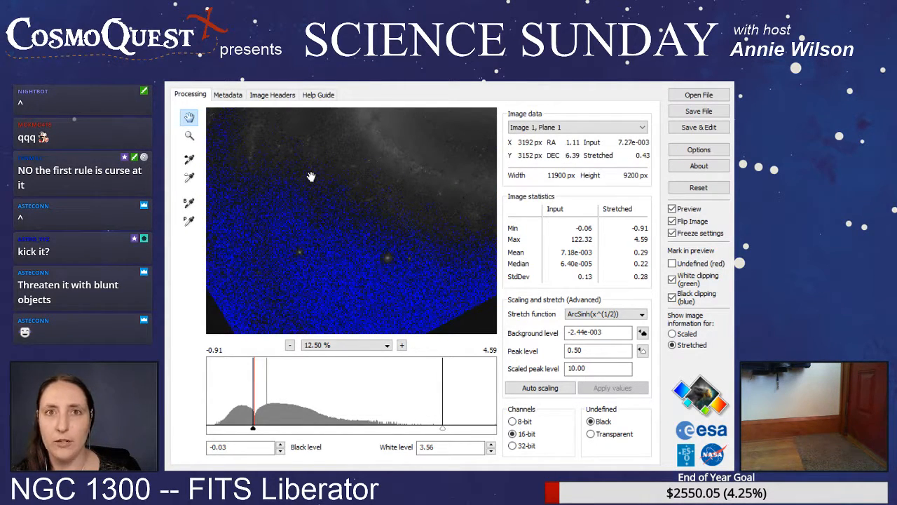
- Examine the black clipping at 12.50 % zoom from the image's near corner across the core to the opposite outer edge
{"action": "left_click_drag", "start_coordinate": [310, 180], "coordinate": [384, 281]}
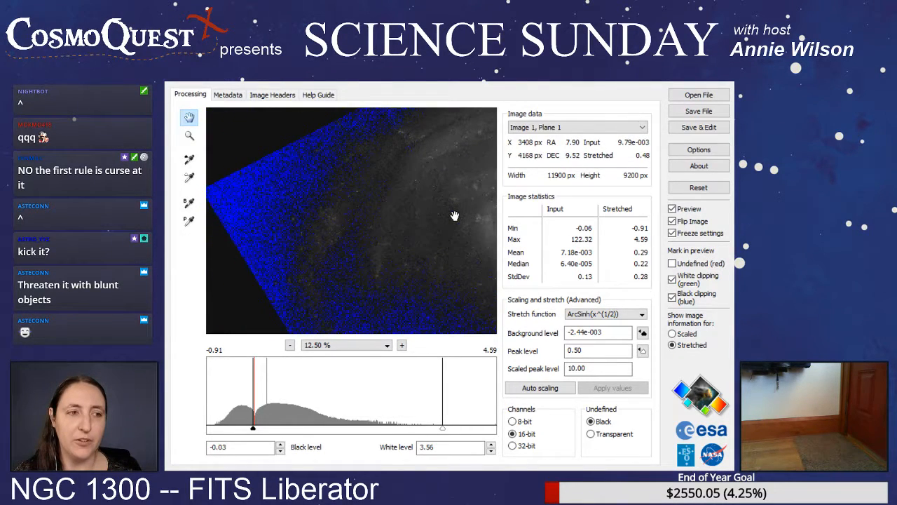
{"action": "left_click_drag", "start_coordinate": [454, 216], "coordinate": [275, 204]}
{"action": "left_click_drag", "start_coordinate": [425, 256], "coordinate": [331, 180]}
{"action": "left_click_drag", "start_coordinate": [448, 243], "coordinate": [322, 265]}
{"action": "left_click_drag", "start_coordinate": [446, 219], "coordinate": [321, 280]}
{"action": "left_click_drag", "start_coordinate": [341, 219], "coordinate": [373, 295]}
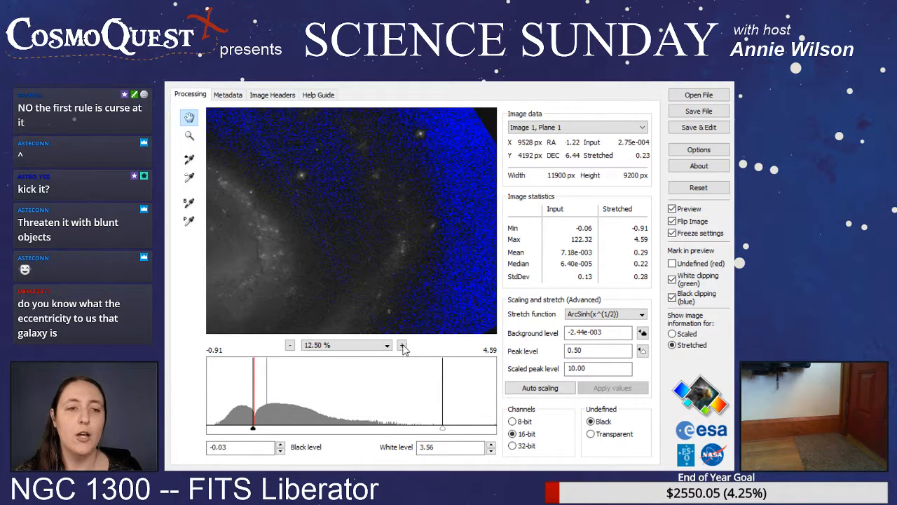
- Inspect the black-clipped pixels in the dim gap beside the outer spiral arm, magnified from 25.00 % up to 100 %
{"action": "left_click", "coordinate": [402, 345]}
{"action": "left_click_drag", "start_coordinate": [403, 283], "coordinate": [400, 155]}
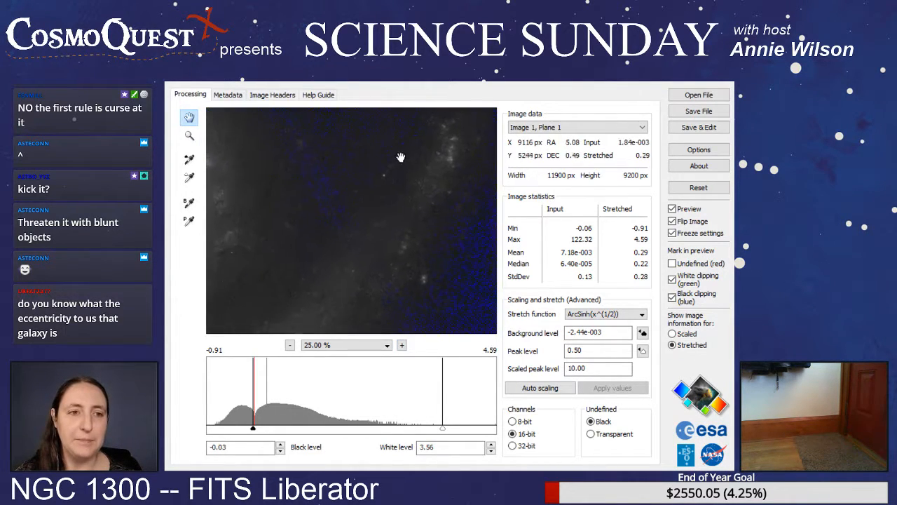
{"action": "left_click_drag", "start_coordinate": [389, 256], "coordinate": [413, 247]}
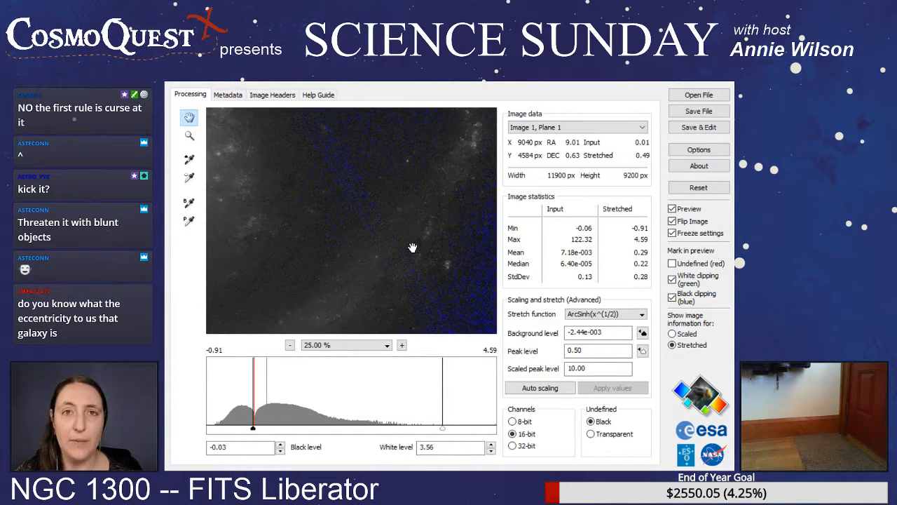
{"action": "left_click", "coordinate": [401, 345]}
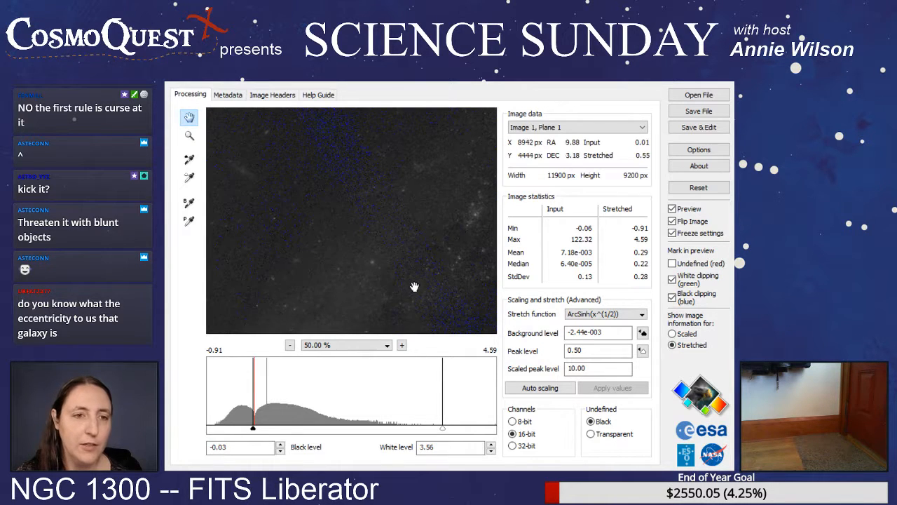
{"action": "left_click_drag", "start_coordinate": [413, 286], "coordinate": [359, 292]}
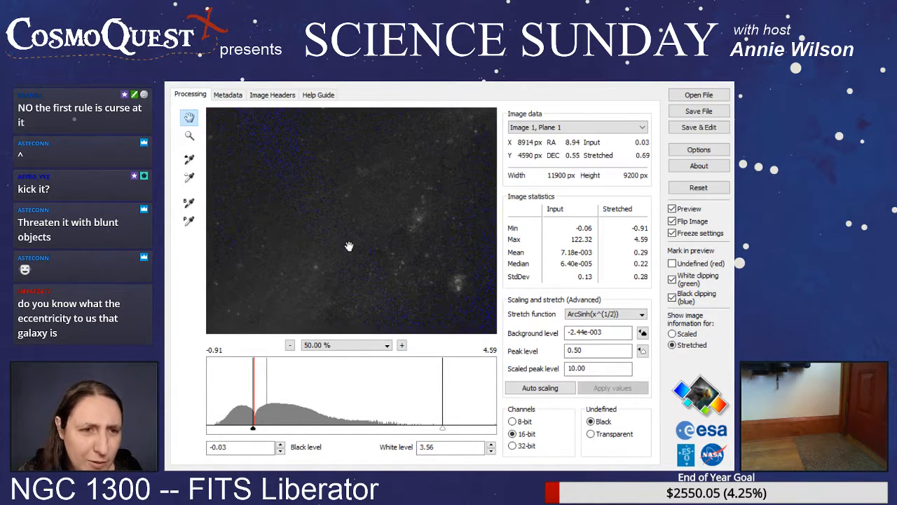
{"action": "left_click", "coordinate": [402, 345]}
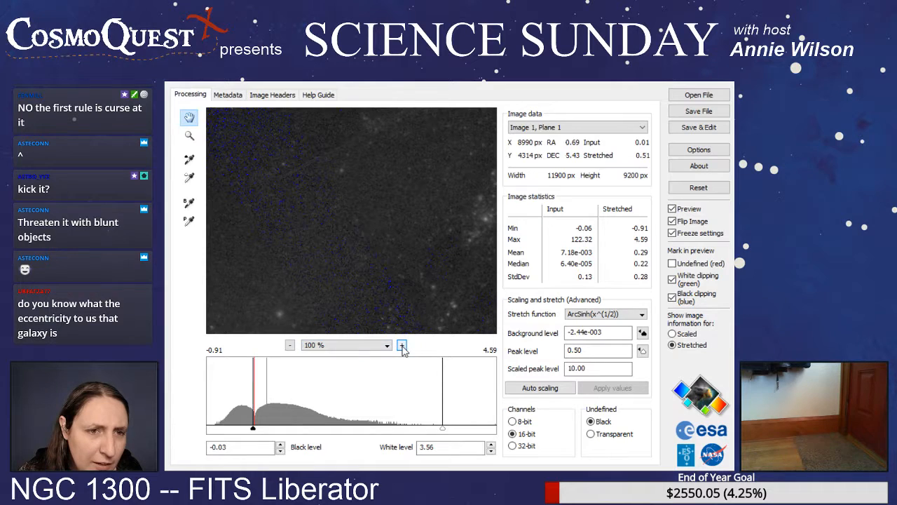
{"action": "left_click_drag", "start_coordinate": [411, 288], "coordinate": [433, 316]}
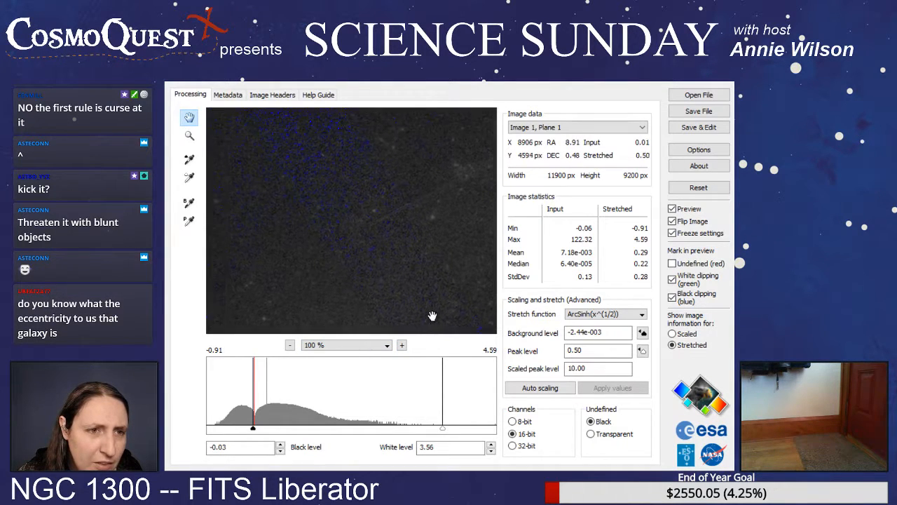
{"action": "left_click_drag", "start_coordinate": [359, 282], "coordinate": [435, 246]}
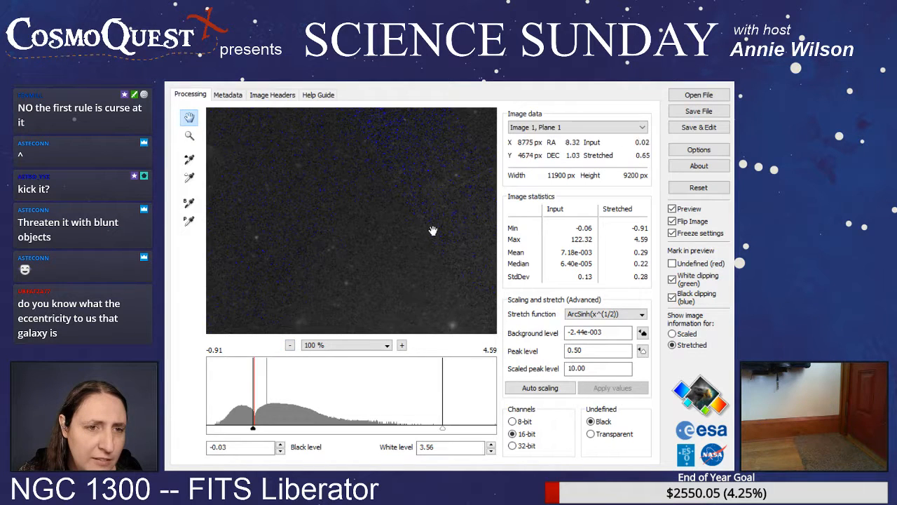
{"action": "left_click_drag", "start_coordinate": [406, 246], "coordinate": [312, 280]}
- Check individual clipped pixels beside the outer arm at up to 300 % and compare them with their surroundings at 12.50 %
{"action": "left_click", "coordinate": [402, 346]}
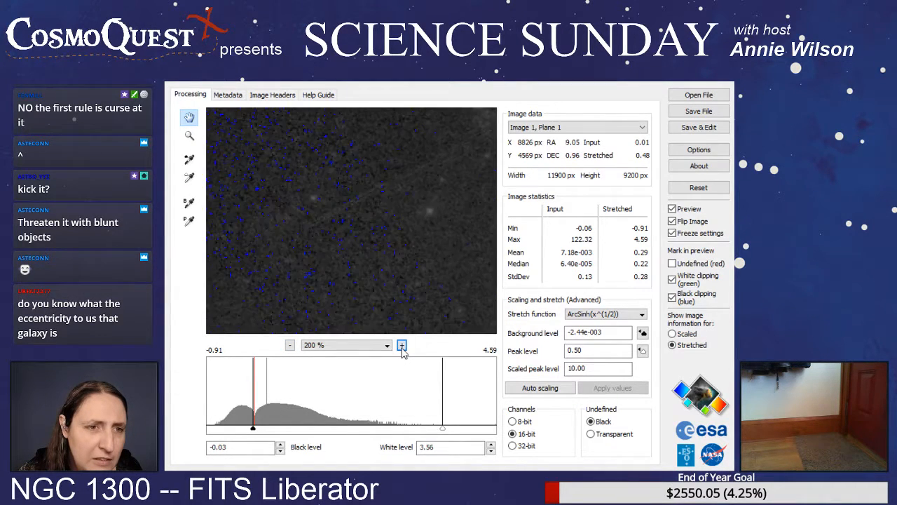
{"action": "left_click", "coordinate": [402, 346]}
{"action": "left_click", "coordinate": [289, 345]}
{"action": "left_click", "coordinate": [289, 345]}
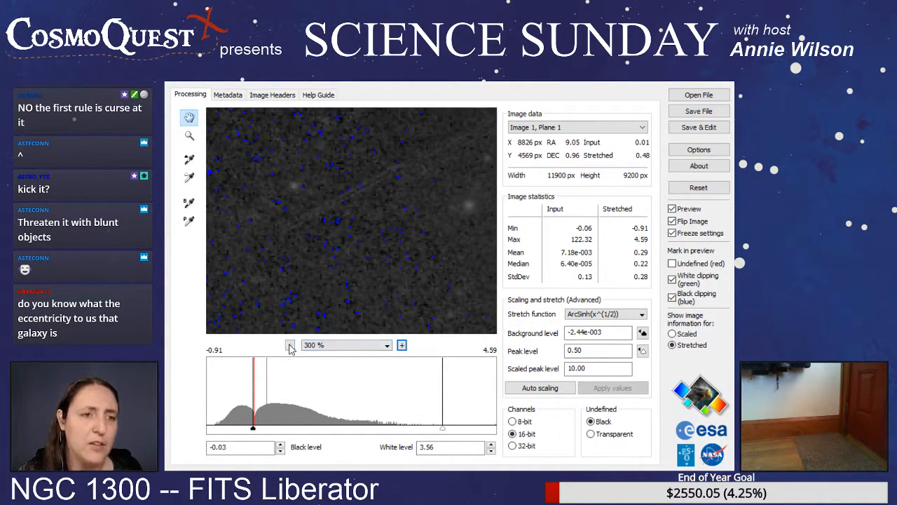
{"action": "left_click", "coordinate": [289, 346]}
{"action": "left_click", "coordinate": [290, 346]}
{"action": "left_click", "coordinate": [289, 346]}
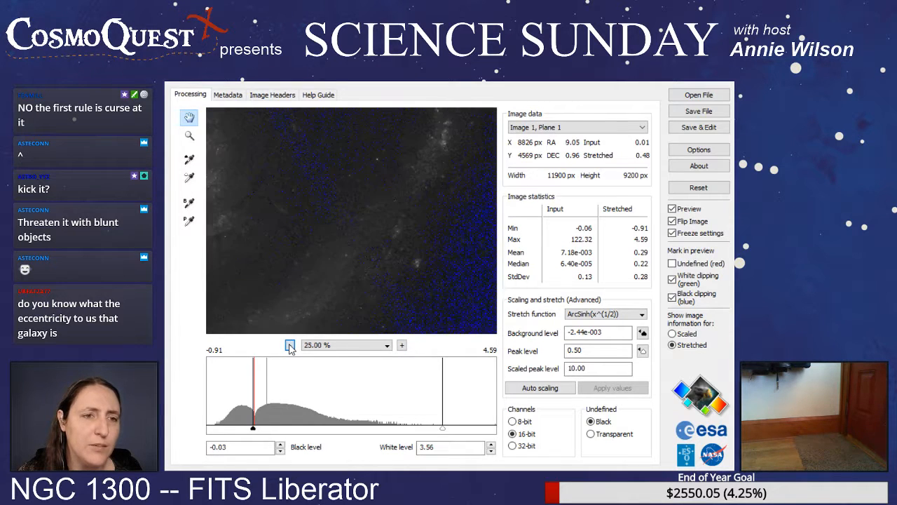
{"action": "left_click", "coordinate": [290, 346]}
{"action": "left_click", "coordinate": [290, 345]}
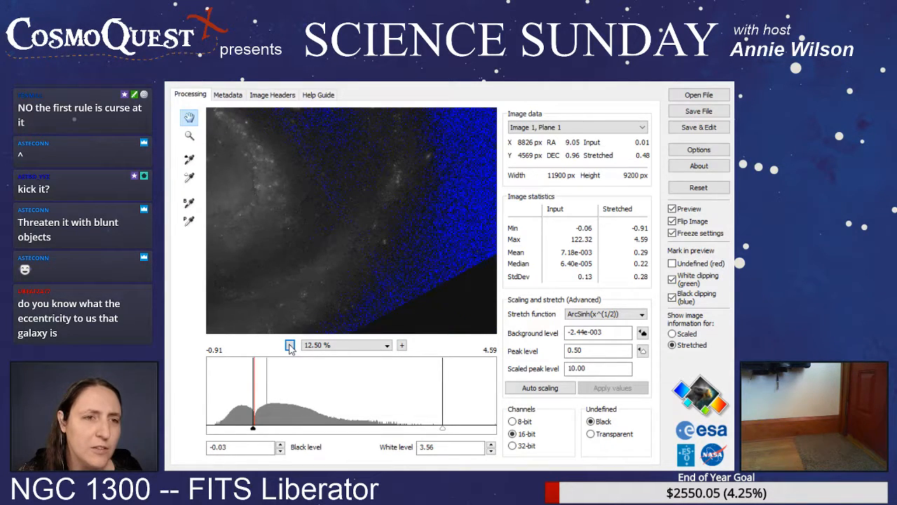
- Lower the black level to -0.27 while viewing the clipped area beside the outer spiral arm at 33.33 %
{"action": "left_click_drag", "start_coordinate": [301, 228], "coordinate": [351, 319]}
{"action": "left_click_drag", "start_coordinate": [311, 252], "coordinate": [335, 186]}
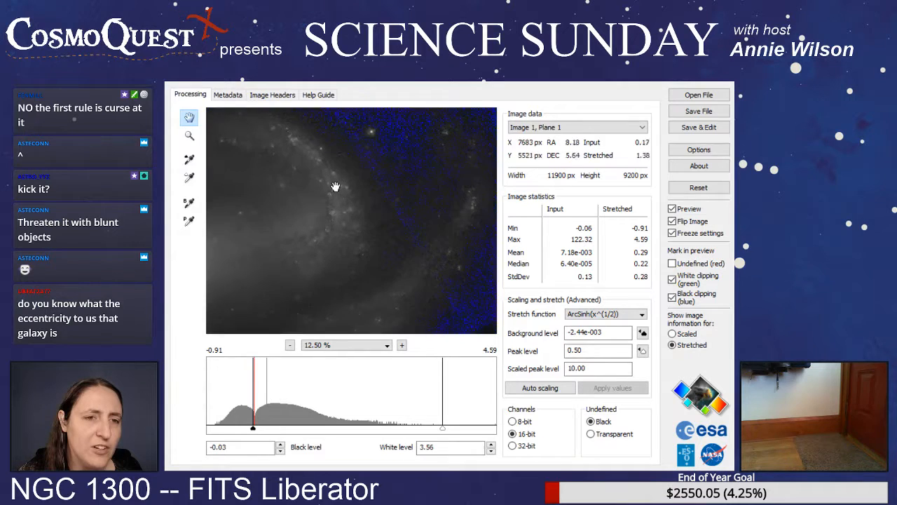
{"action": "left_click", "coordinate": [402, 345]}
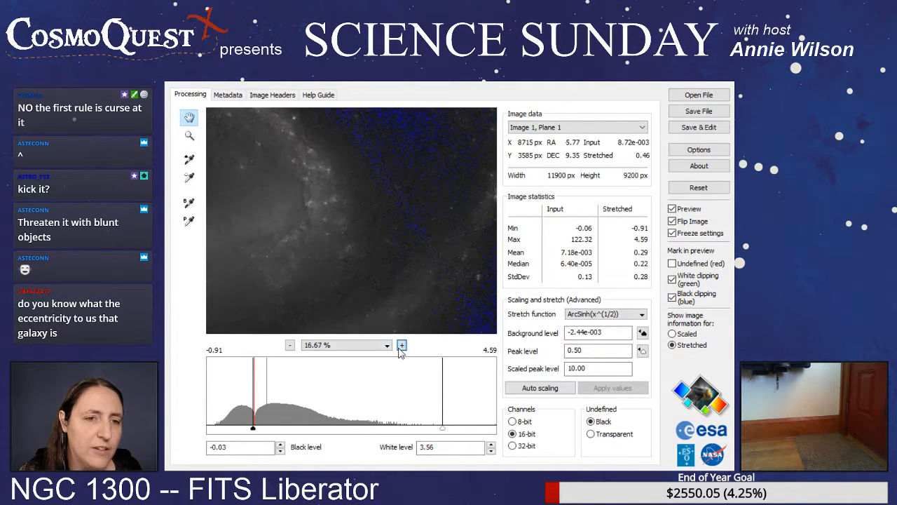
{"action": "left_click", "coordinate": [402, 346]}
{"action": "left_click", "coordinate": [402, 345]}
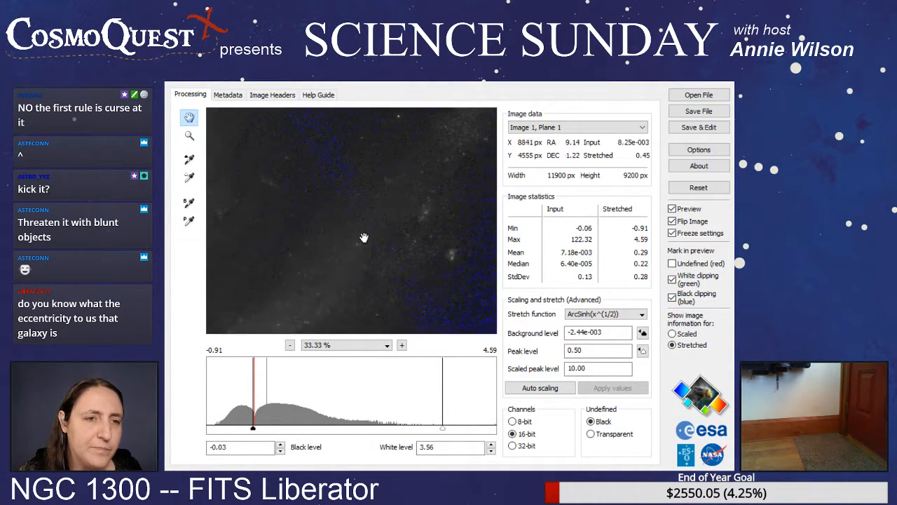
{"action": "left_click_drag", "start_coordinate": [253, 427], "coordinate": [241, 430]}
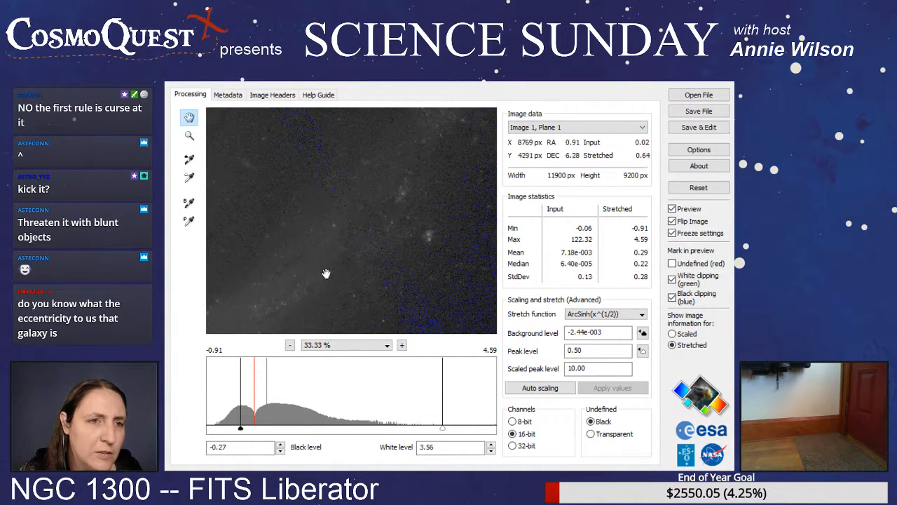
- Check the black clipping left by the lowered black level, first at 100 % beside the outer arm and over the galaxy at 5.00 %
{"action": "left_click", "coordinate": [402, 345]}
{"action": "left_click", "coordinate": [402, 345]}
{"action": "left_click", "coordinate": [402, 345]}
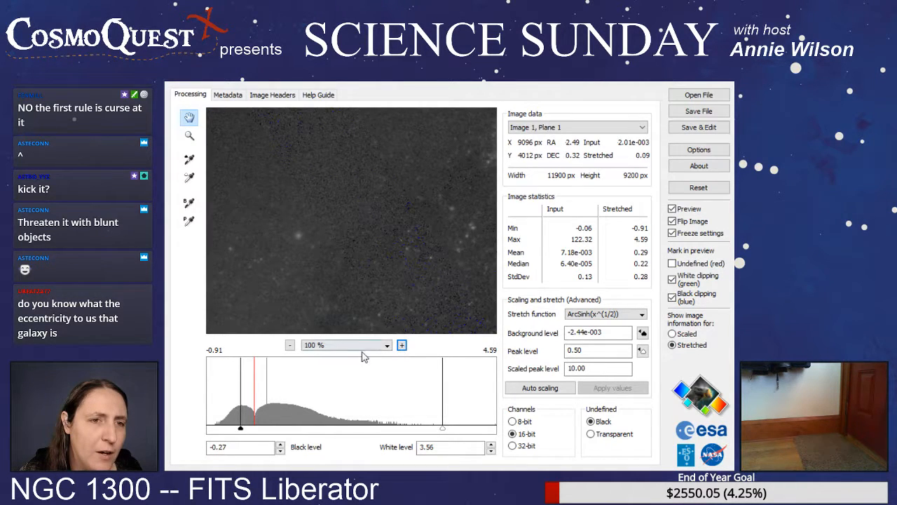
{"action": "left_click", "coordinate": [290, 345]}
{"action": "left_click", "coordinate": [289, 345]}
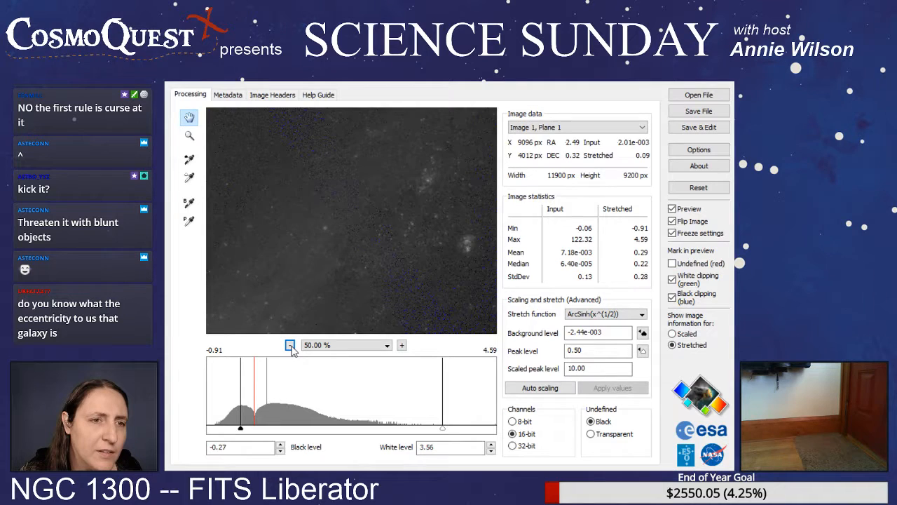
{"action": "left_click", "coordinate": [289, 345]}
{"action": "left_click", "coordinate": [289, 345]}
{"action": "left_click", "coordinate": [290, 345]}
{"action": "left_click", "coordinate": [290, 345]}
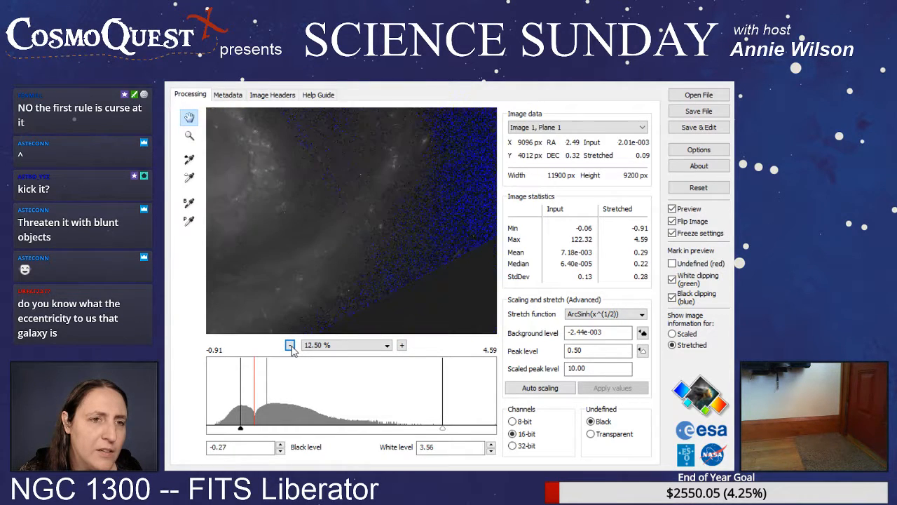
{"action": "left_click", "coordinate": [289, 345]}
{"action": "left_click", "coordinate": [289, 345]}
{"action": "left_click", "coordinate": [290, 346]}
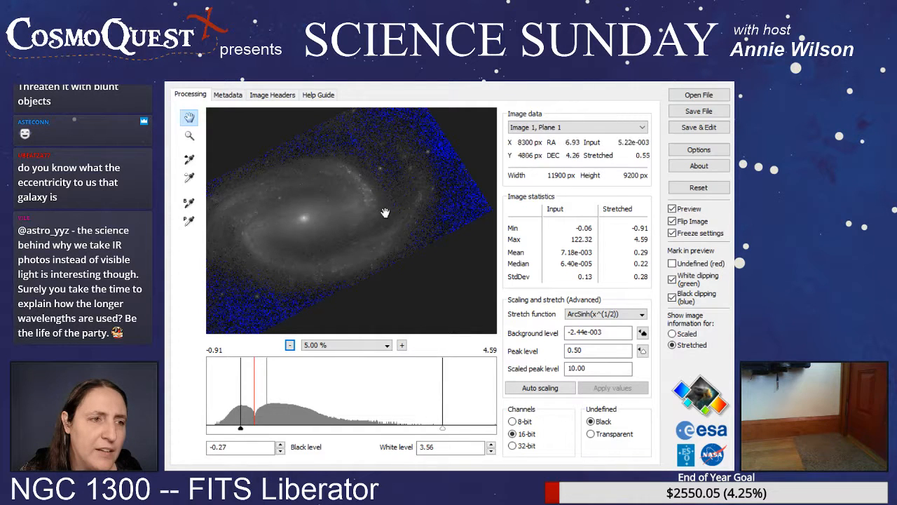
- Recheck the clipped pixels between the outer spiral arm and the image edge at magnifications up to 100 %
{"action": "left_click_drag", "start_coordinate": [386, 212], "coordinate": [338, 254]}
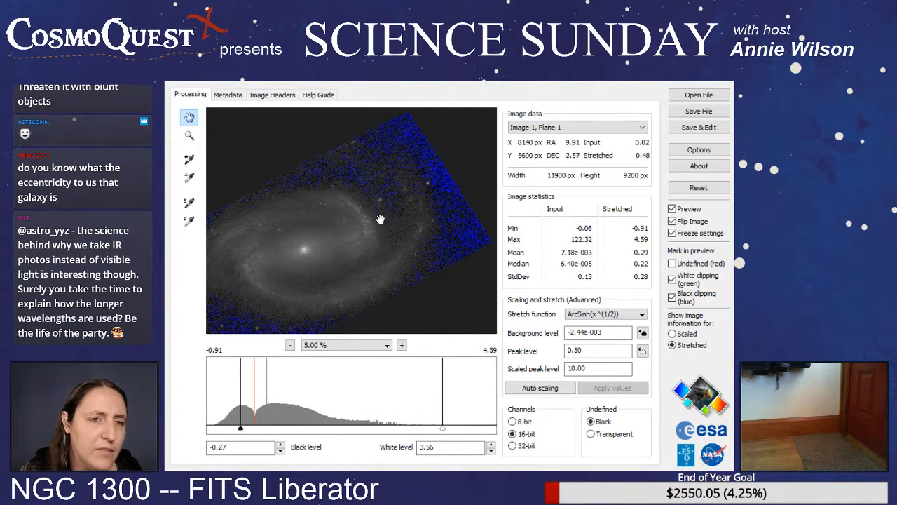
{"action": "left_click", "coordinate": [402, 347]}
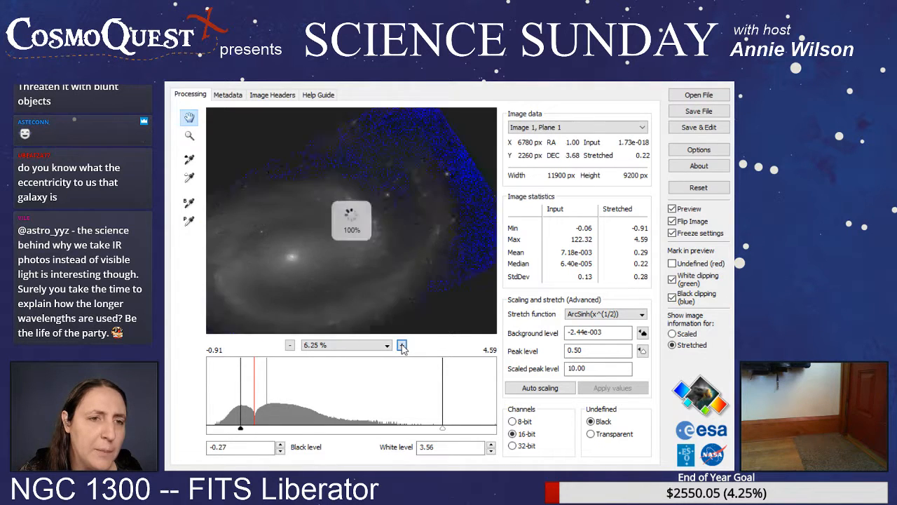
{"action": "left_click", "coordinate": [402, 346]}
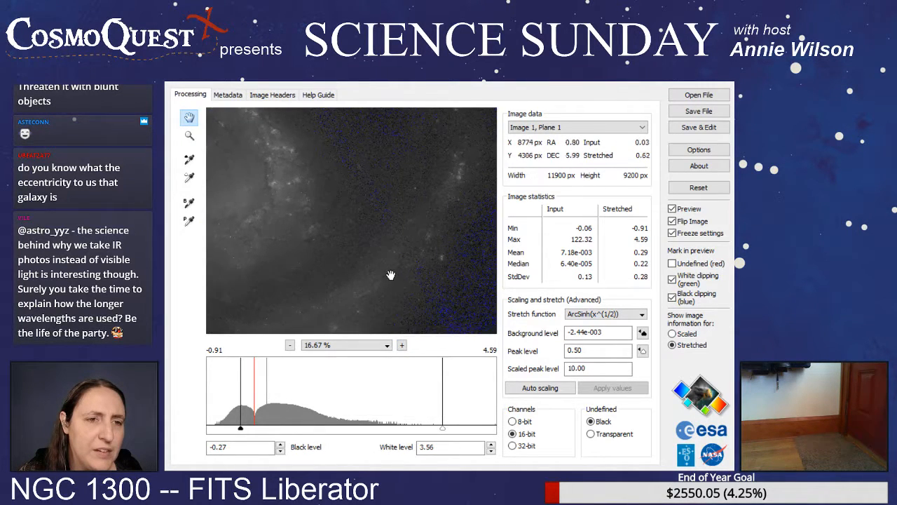
{"action": "left_click_drag", "start_coordinate": [391, 276], "coordinate": [340, 237]}
{"action": "left_click", "coordinate": [401, 346]}
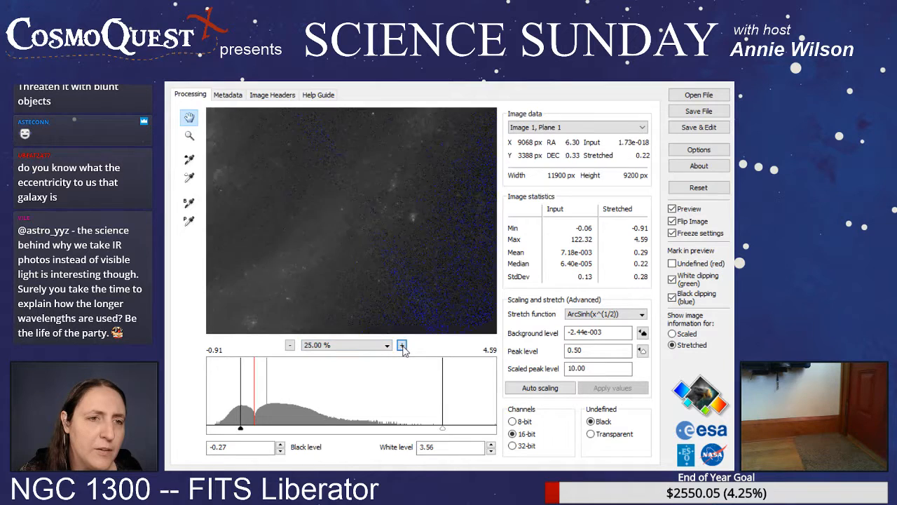
{"action": "left_click", "coordinate": [402, 346]}
{"action": "left_click", "coordinate": [402, 347]}
{"action": "left_click", "coordinate": [402, 347]}
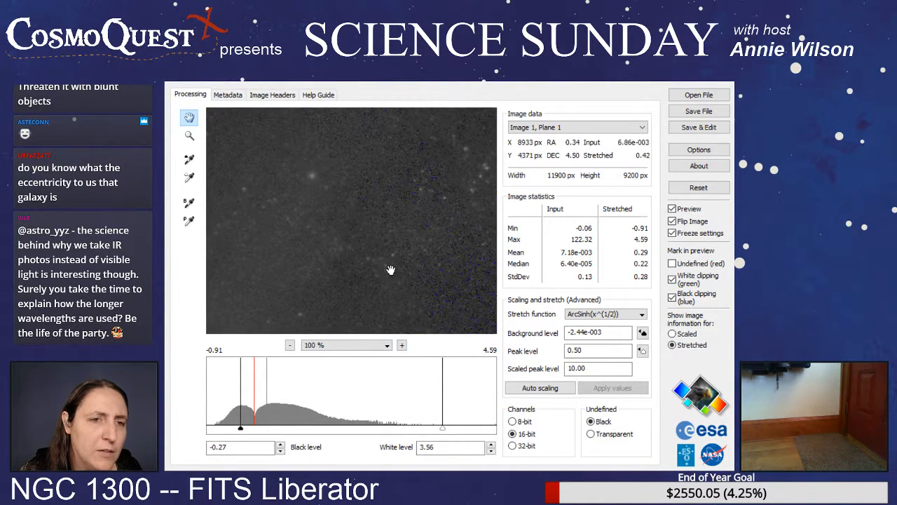
{"action": "left_click_drag", "start_coordinate": [382, 243], "coordinate": [412, 187]}
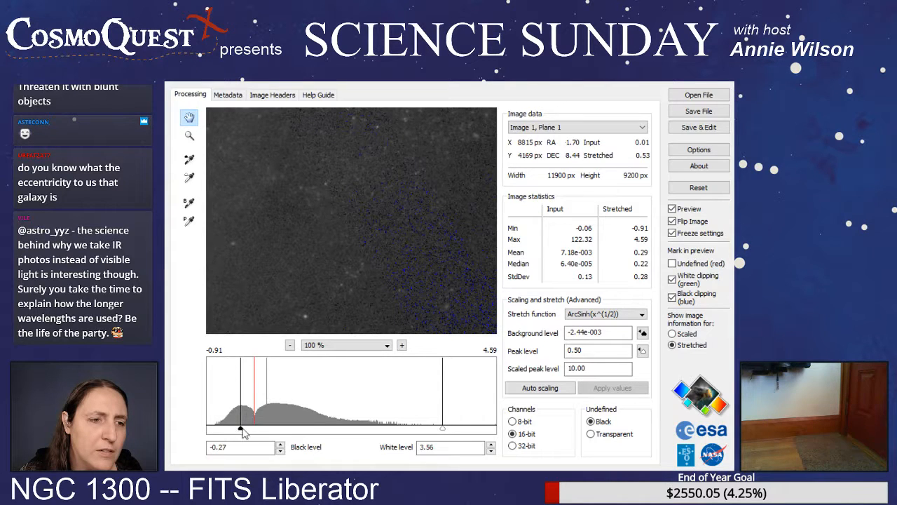
- Review the whole image at 4.00 % and save the stretched NGC 1300 image with its lowered black level
{"action": "left_click", "coordinate": [291, 346]}
{"action": "left_click", "coordinate": [290, 347]}
{"action": "left_click", "coordinate": [290, 346]}
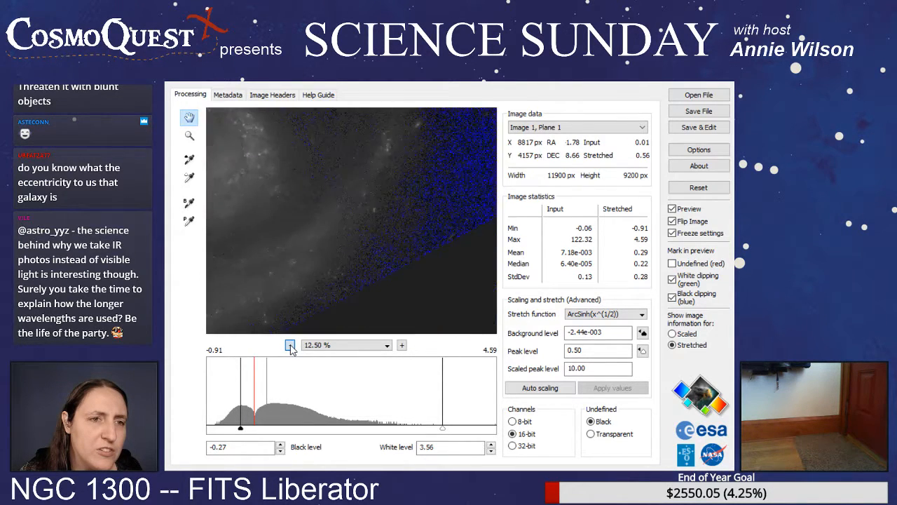
{"action": "left_click", "coordinate": [290, 347]}
{"action": "left_click", "coordinate": [290, 347]}
{"action": "left_click", "coordinate": [290, 346]}
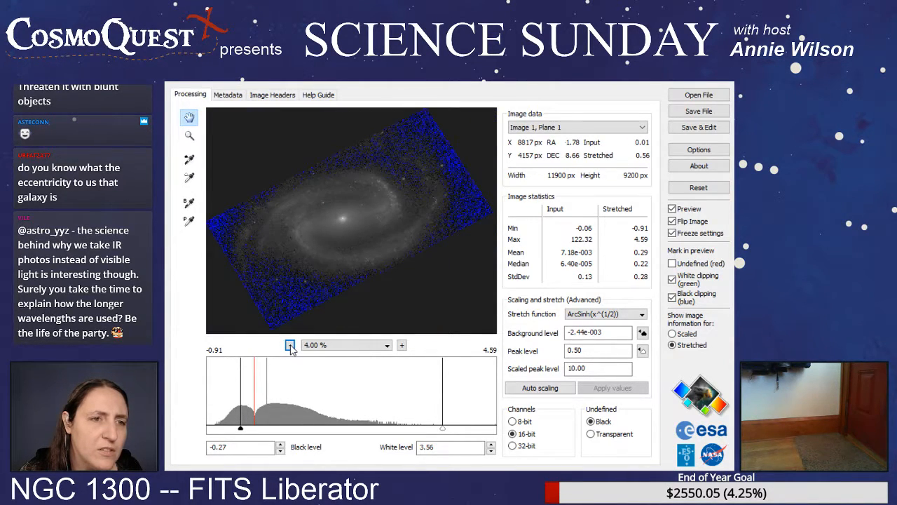
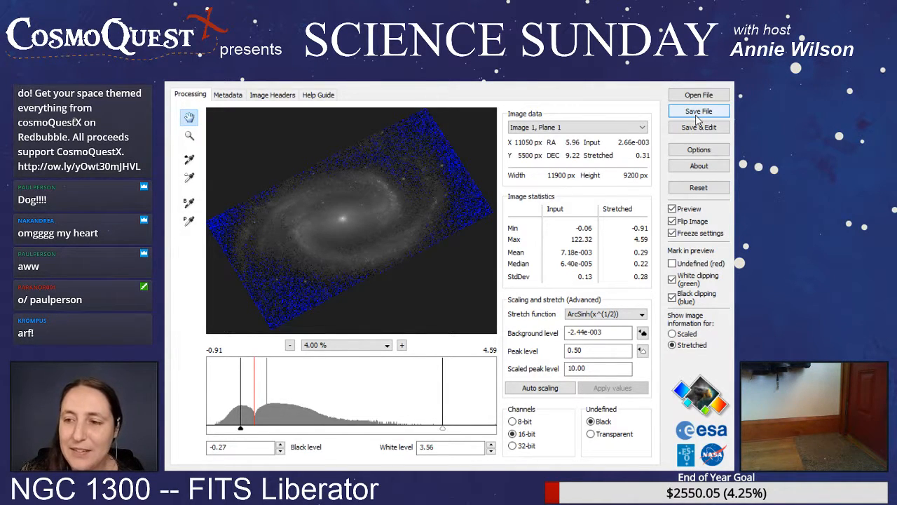
{"action": "left_click", "coordinate": [697, 115]}
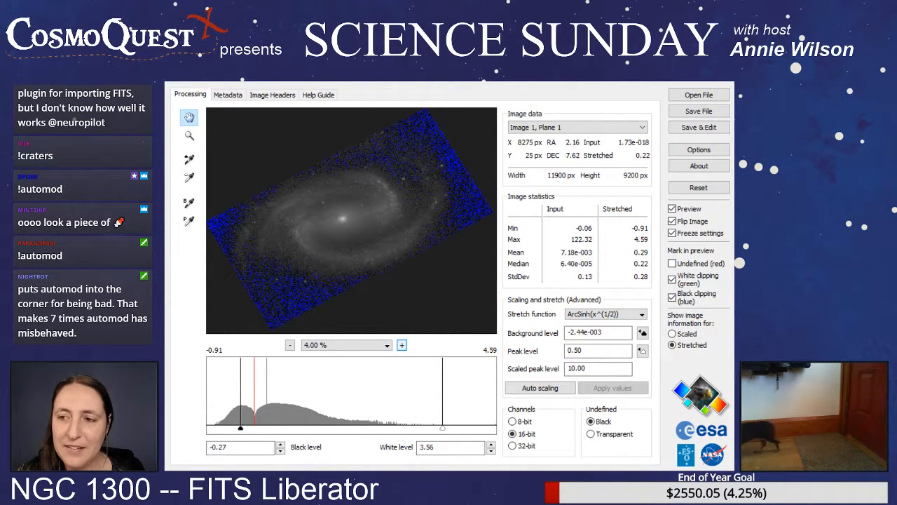
- View the galaxy's core and spiral arms in the stretched preview at 4.00 % to 8.33 %
{"action": "left_click", "coordinate": [402, 344]}
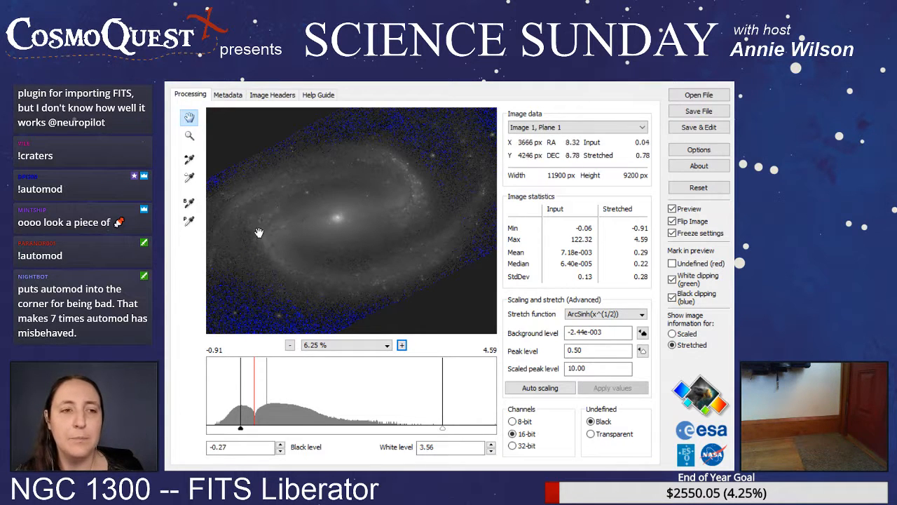
{"action": "left_click", "coordinate": [289, 346]}
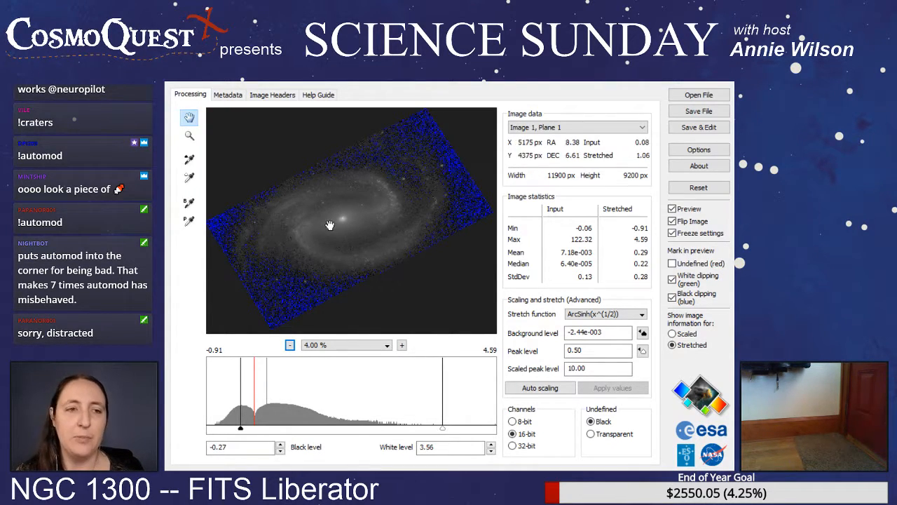
{"action": "left_click", "coordinate": [403, 346]}
{"action": "left_click", "coordinate": [404, 346]}
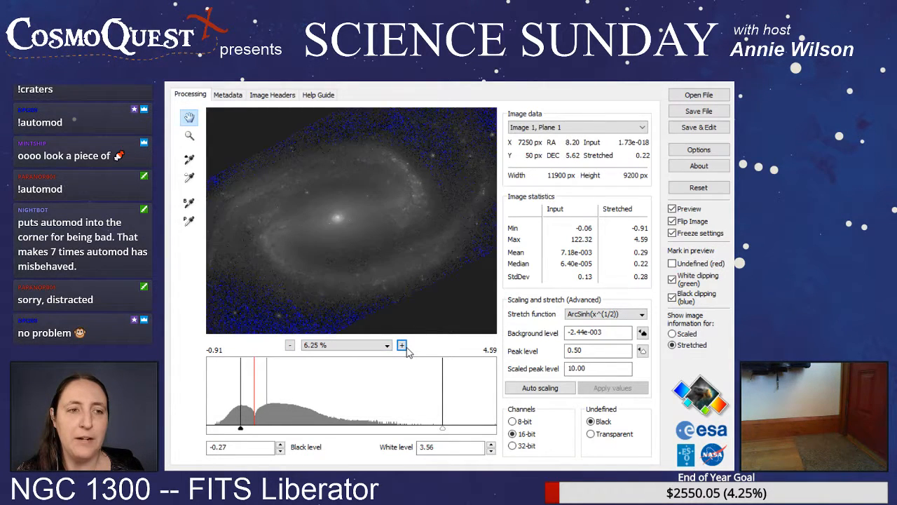
{"action": "left_click", "coordinate": [403, 346]}
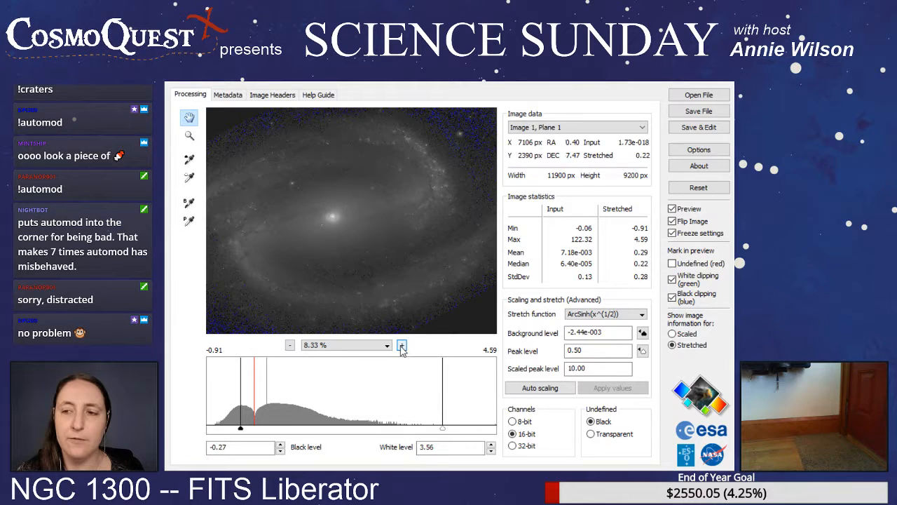
- Examine the galaxy's core, spiral arms and clipped outer regions in the stretched preview at 12.50 %
{"action": "left_click", "coordinate": [403, 346]}
{"action": "left_click_drag", "start_coordinate": [327, 228], "coordinate": [456, 292]}
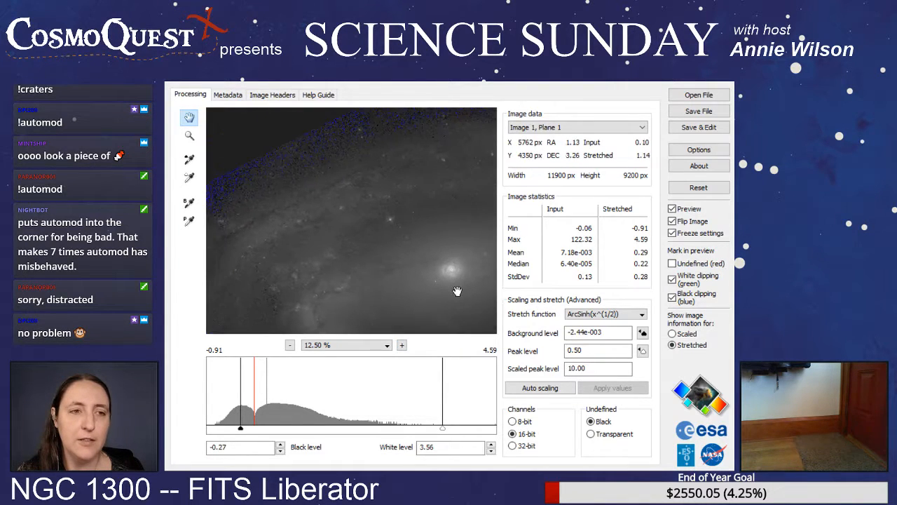
{"action": "left_click_drag", "start_coordinate": [348, 263], "coordinate": [289, 239]}
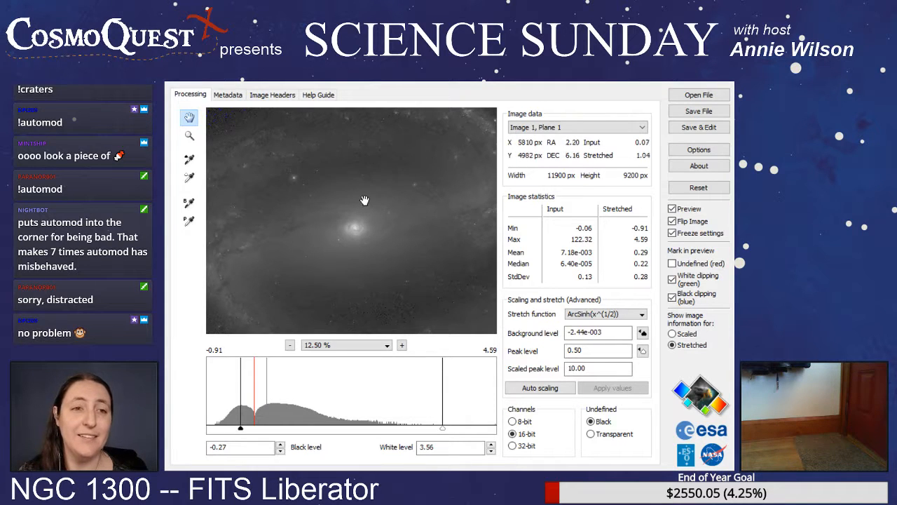
{"action": "left_click_drag", "start_coordinate": [365, 201], "coordinate": [307, 146]}
{"action": "left_click_drag", "start_coordinate": [314, 264], "coordinate": [449, 253]}
{"action": "left_click_drag", "start_coordinate": [334, 218], "coordinate": [330, 279]}
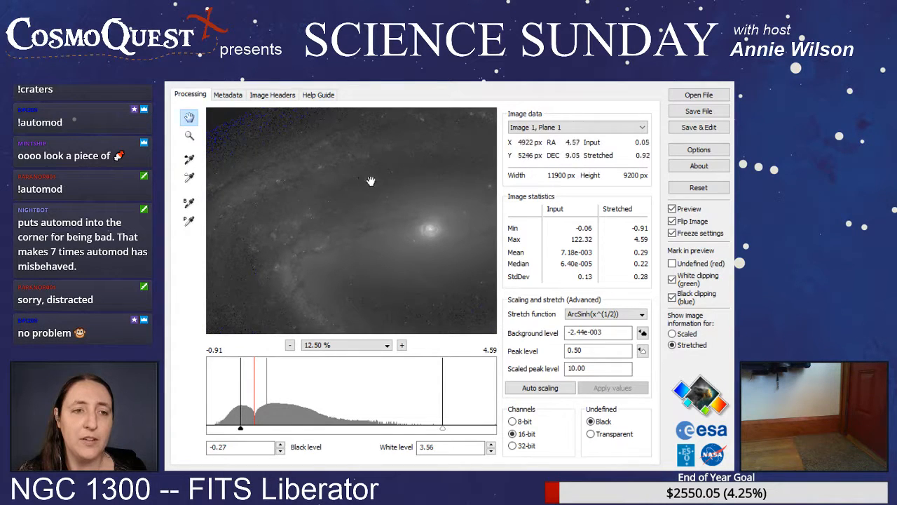
{"action": "left_click_drag", "start_coordinate": [436, 188], "coordinate": [333, 244]}
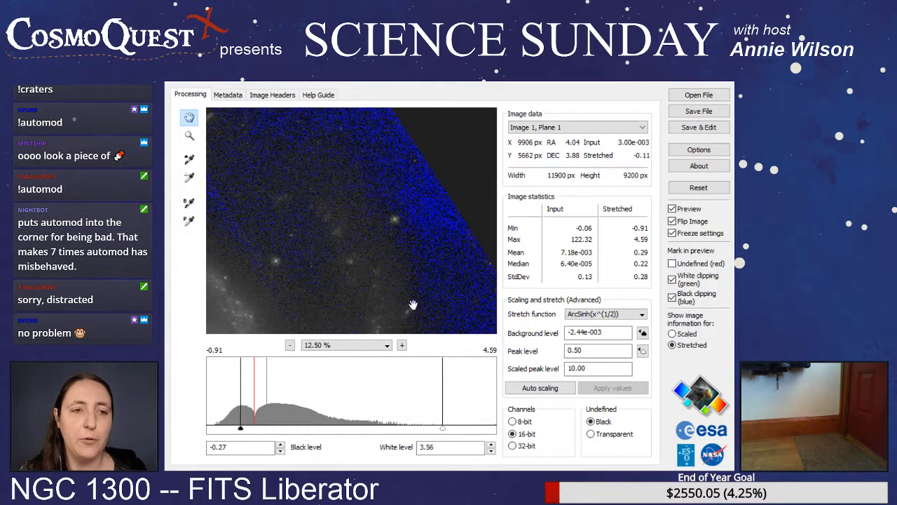
{"action": "left_click_drag", "start_coordinate": [278, 260], "coordinate": [453, 196]}
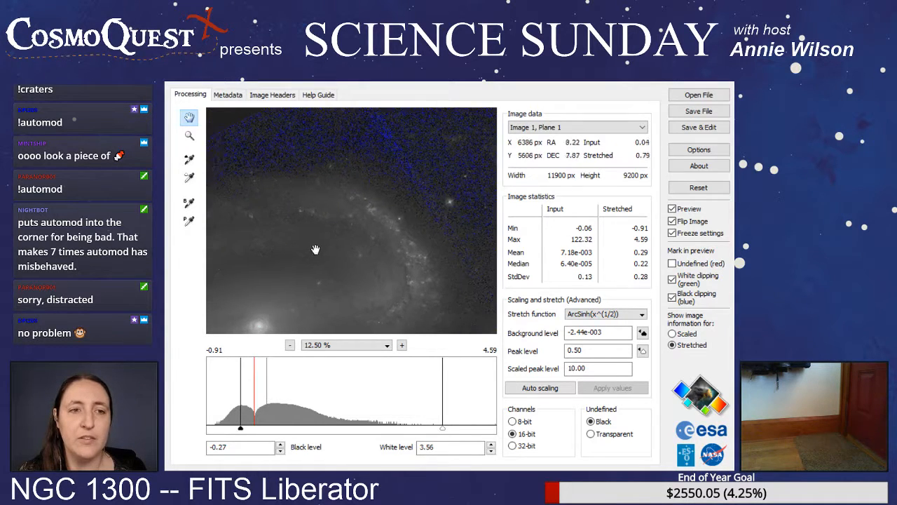
{"action": "left_click_drag", "start_coordinate": [315, 248], "coordinate": [368, 204]}
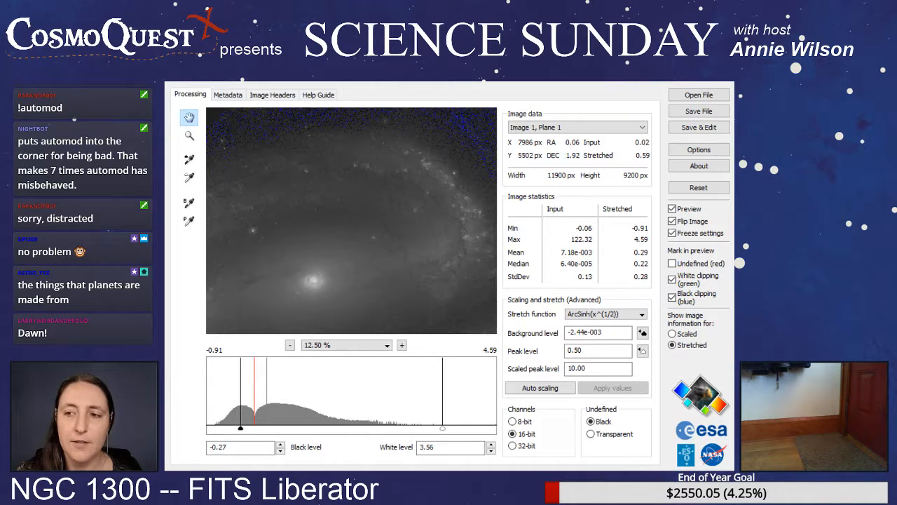
{"action": "left_click_drag", "start_coordinate": [336, 279], "coordinate": [387, 204]}
- Check the white clipping in the galaxy's nucleus at up to 200 % and raise the white level to 4.04
{"action": "left_click", "coordinate": [402, 345]}
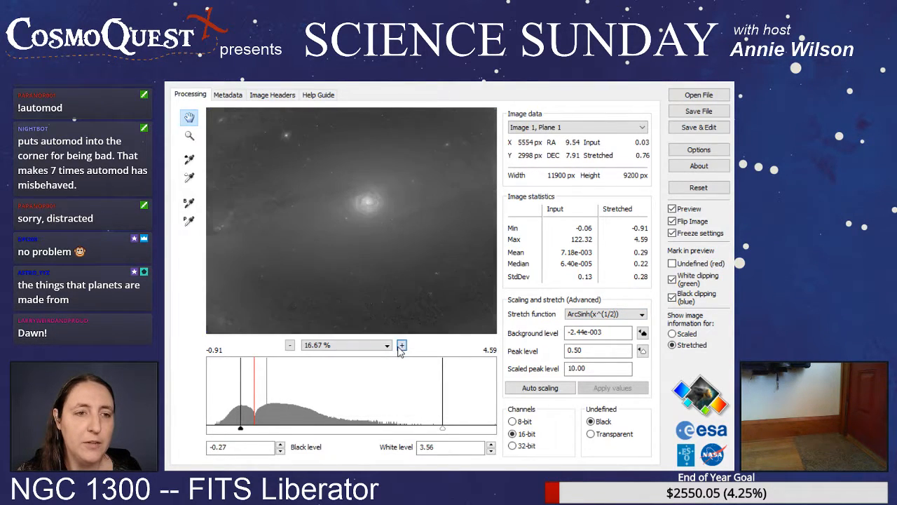
{"action": "left_click", "coordinate": [401, 345]}
{"action": "left_click", "coordinate": [402, 345]}
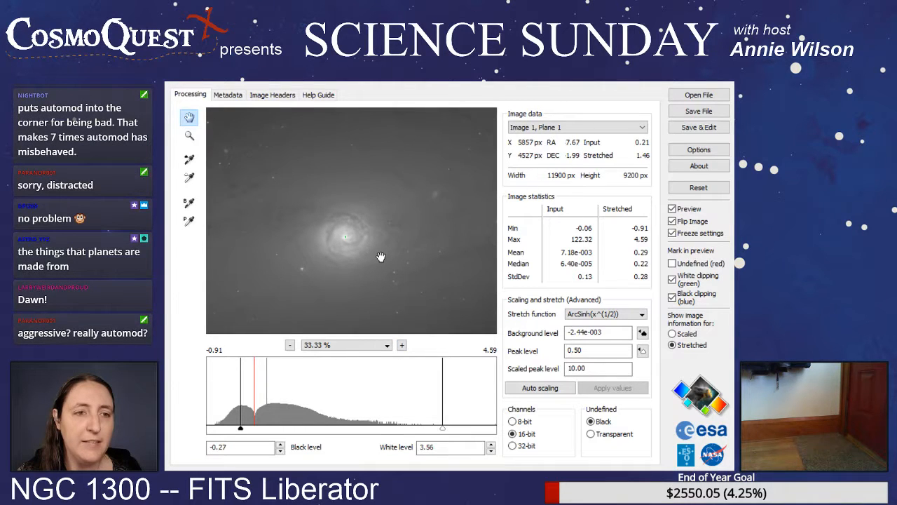
{"action": "left_click", "coordinate": [402, 346]}
{"action": "left_click", "coordinate": [401, 346]}
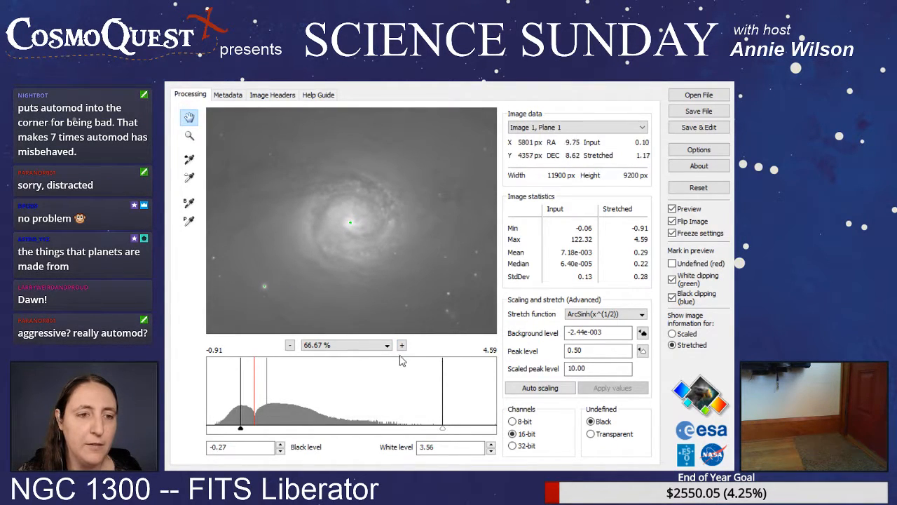
{"action": "left_click", "coordinate": [402, 345]}
{"action": "left_click", "coordinate": [402, 345]}
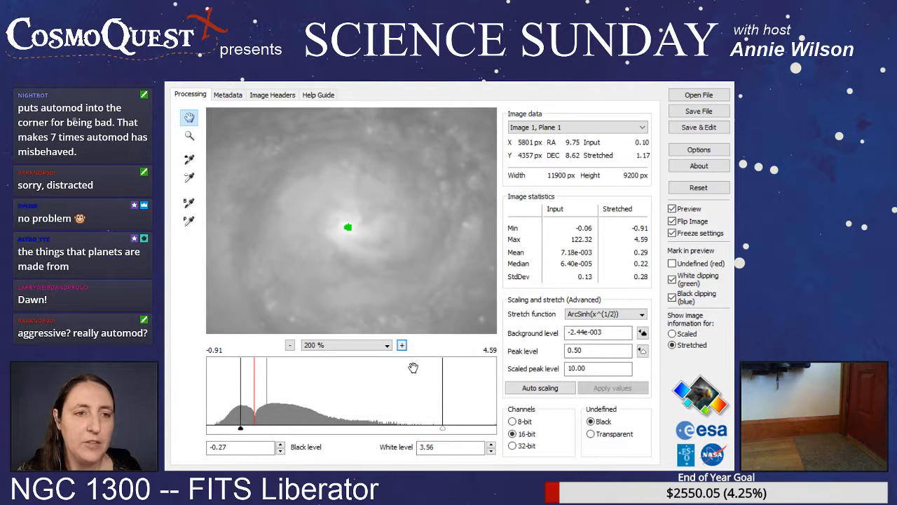
{"action": "left_click", "coordinate": [289, 345]}
{"action": "left_click", "coordinate": [290, 345]}
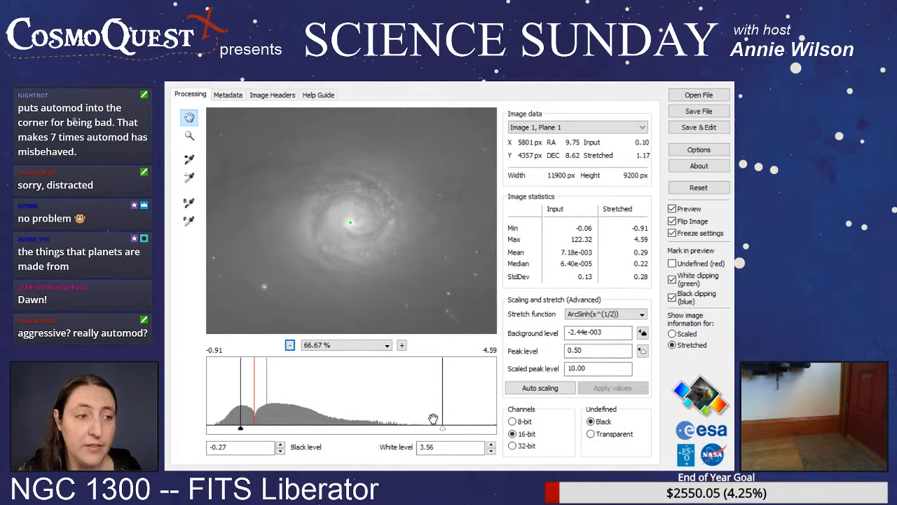
{"action": "left_click_drag", "start_coordinate": [446, 434], "coordinate": [467, 429]}
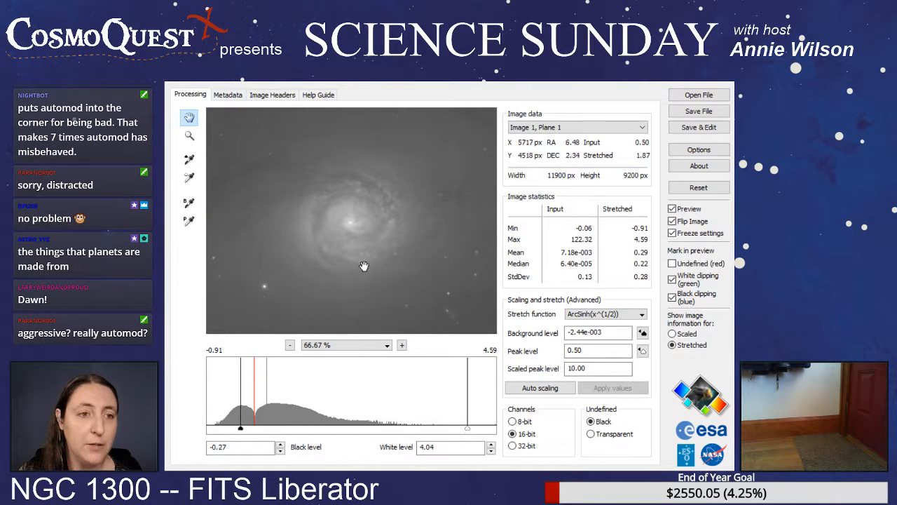
- Review the galaxy at 8.33 % and save the stretched image with its raised white level
{"action": "left_click", "coordinate": [290, 346]}
{"action": "left_click", "coordinate": [289, 346]}
{"action": "left_click", "coordinate": [290, 345]}
{"action": "left_click", "coordinate": [290, 346]}
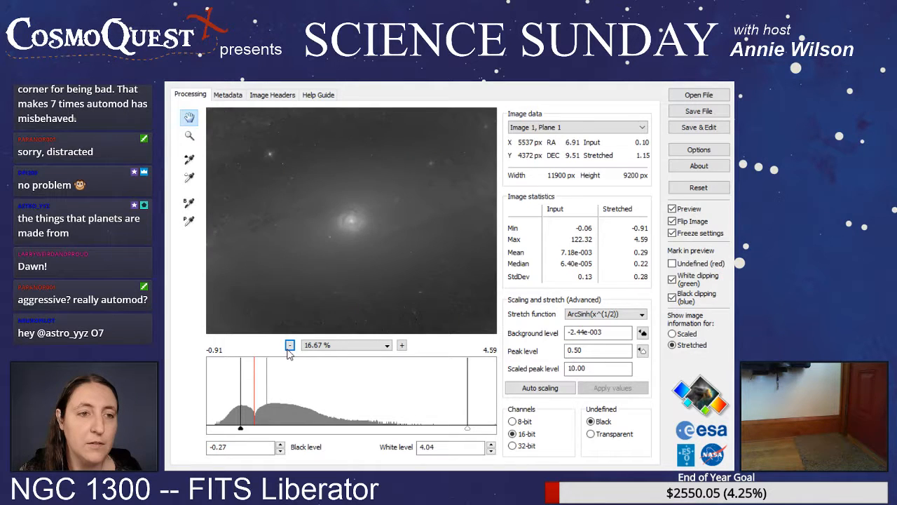
{"action": "left_click", "coordinate": [289, 345]}
{"action": "left_click", "coordinate": [290, 346]}
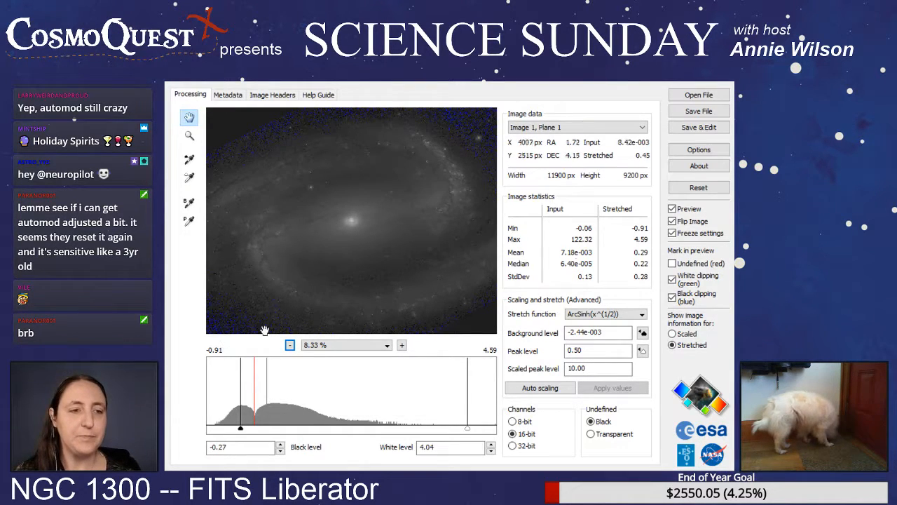
{"action": "left_click_drag", "start_coordinate": [427, 204], "coordinate": [450, 186]}
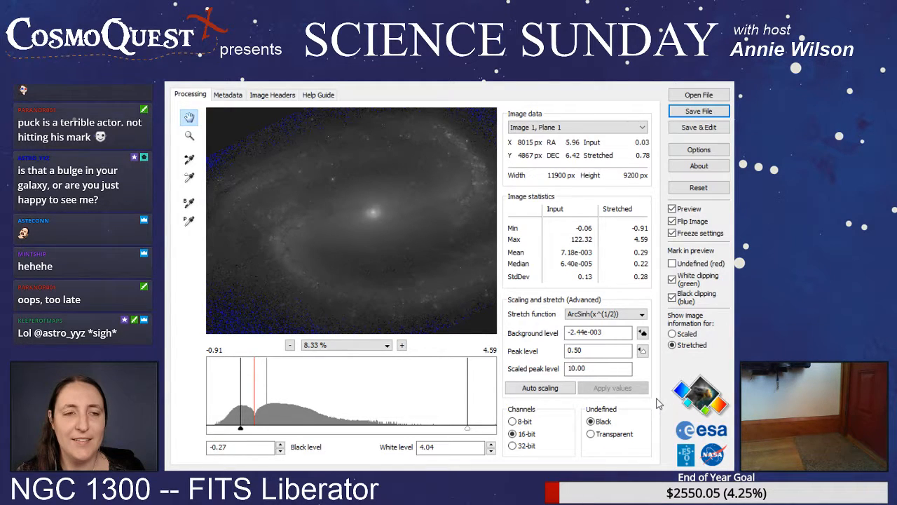
- Review the whole galaxy at 5.00 % and open the next NGC 1300 FITS image
{"action": "left_click", "coordinate": [290, 347]}
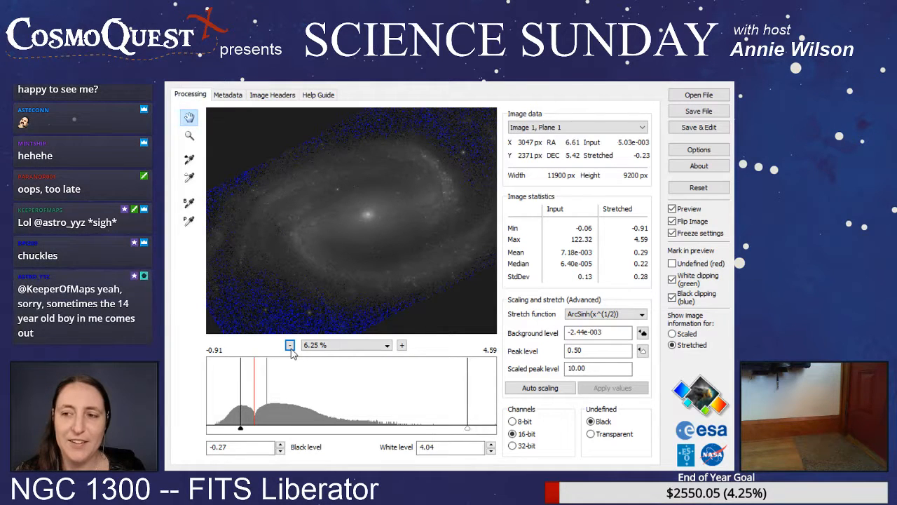
{"action": "left_click", "coordinate": [291, 346]}
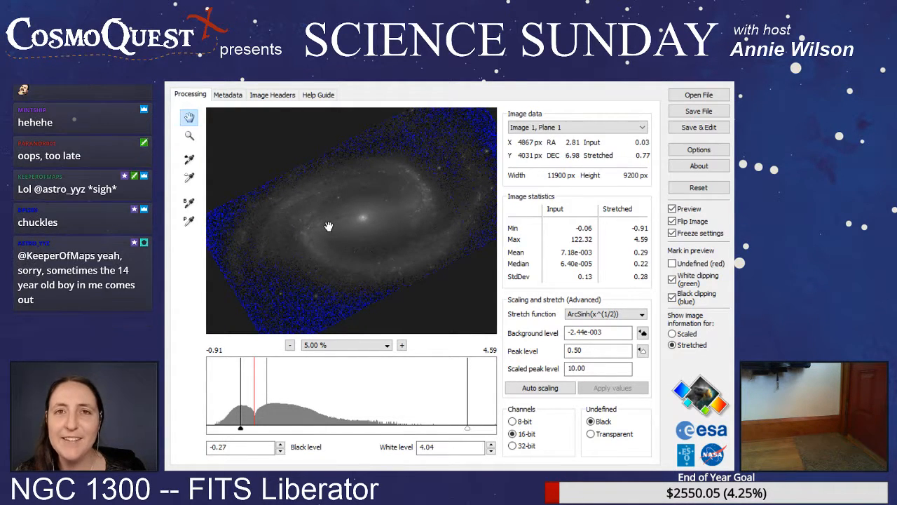
{"action": "mouse_move", "coordinate": [363, 219]}
{"action": "left_mouse_down"}
{"action": "mouse_move", "coordinate": [330, 226]}
{"action": "mouse_move", "coordinate": [324, 216]}
{"action": "mouse_move", "coordinate": [373, 227]}
{"action": "mouse_move", "coordinate": [371, 216]}
{"action": "left_mouse_up"}
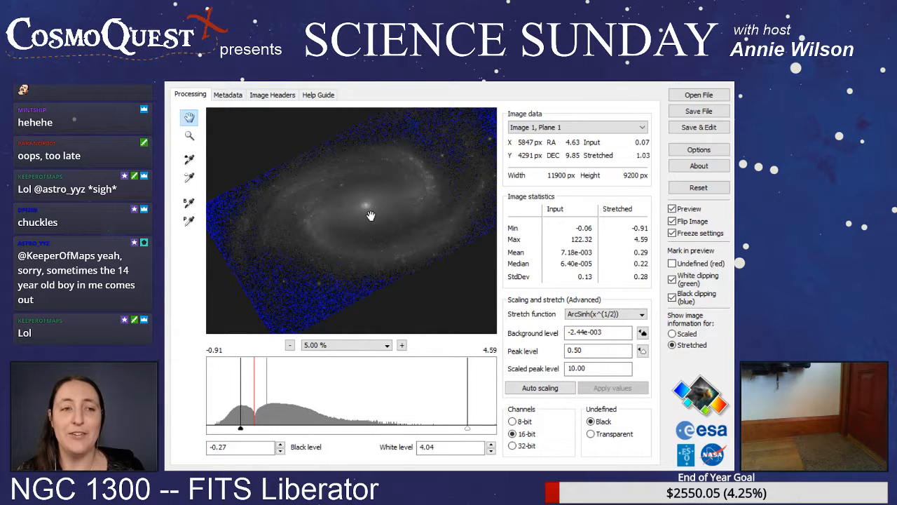
{"action": "left_click_drag", "start_coordinate": [371, 215], "coordinate": [354, 226]}
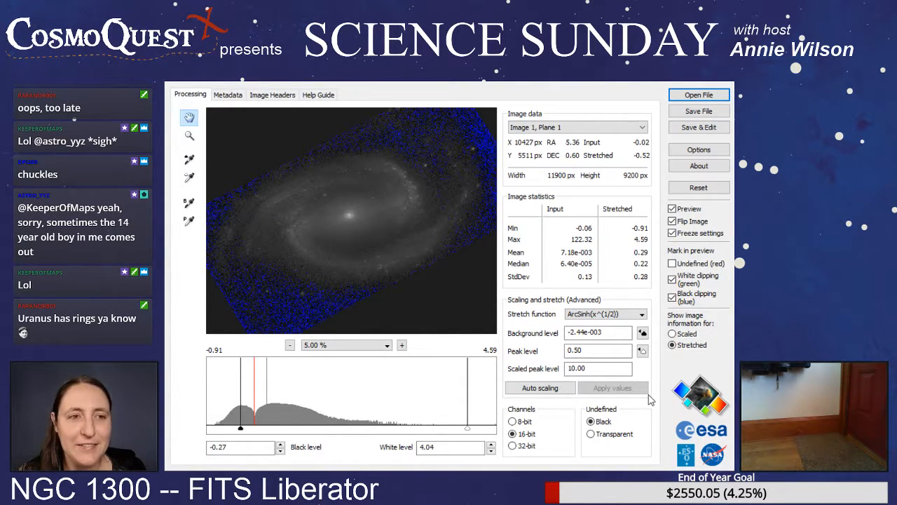
{"action": "scroll", "coordinate": [651, 401], "scroll_direction": "down", "scroll_amount": 1}
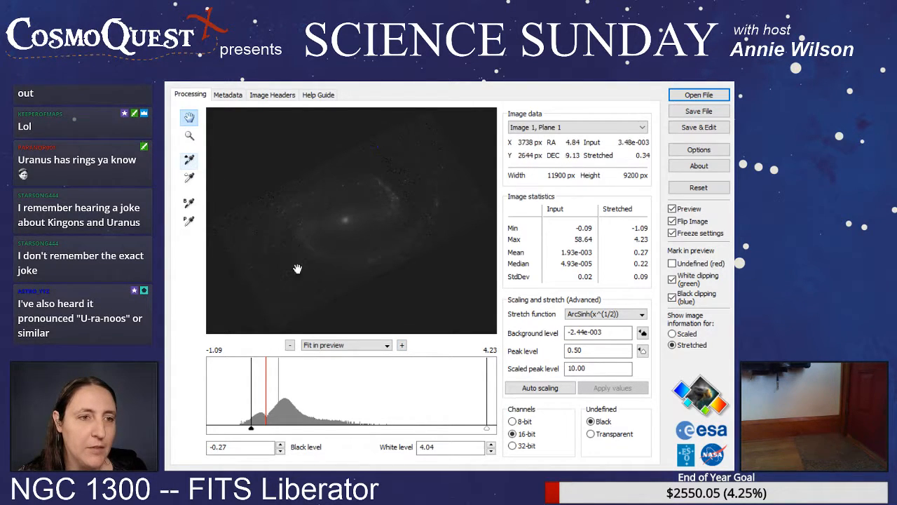
- Examine the new image's core, spiral arms and dark outer corner at 12.50 % with the existing stretch settings
{"action": "left_click", "coordinate": [402, 345]}
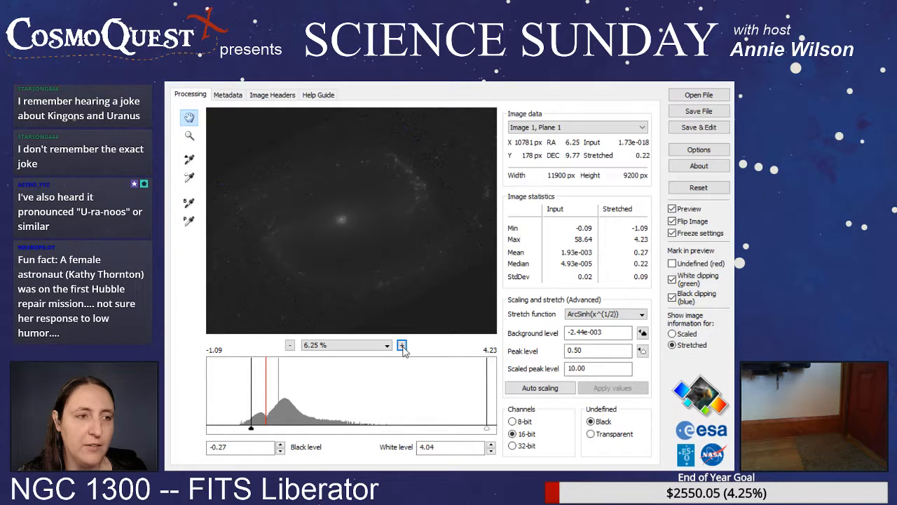
{"action": "left_click", "coordinate": [402, 346]}
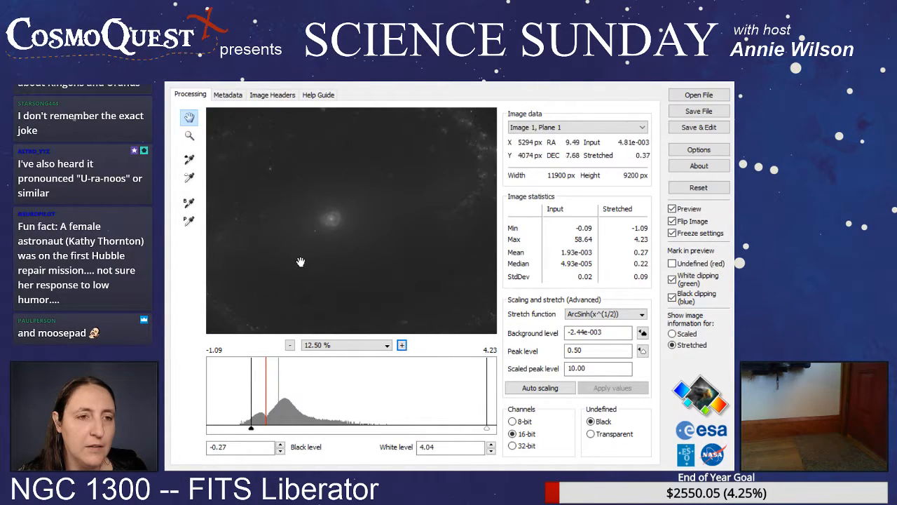
{"action": "left_click_drag", "start_coordinate": [296, 264], "coordinate": [324, 246]}
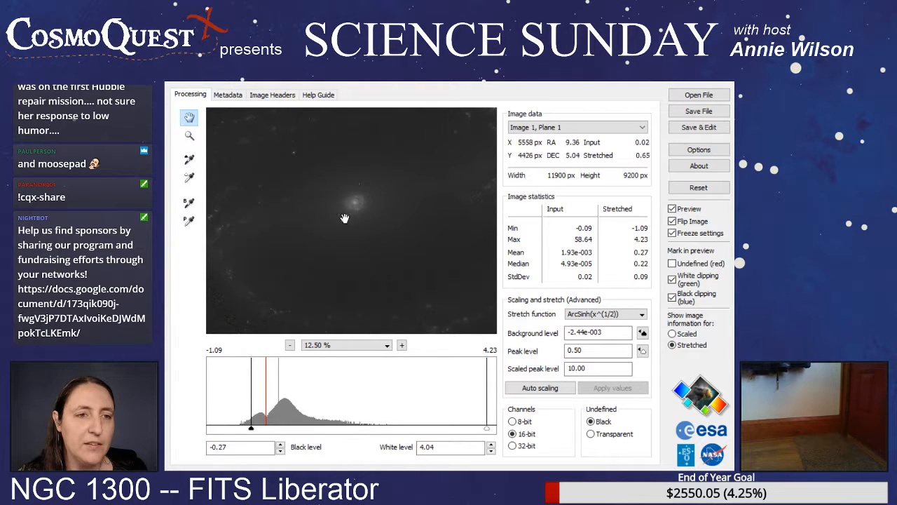
{"action": "left_click_drag", "start_coordinate": [329, 278], "coordinate": [435, 299]}
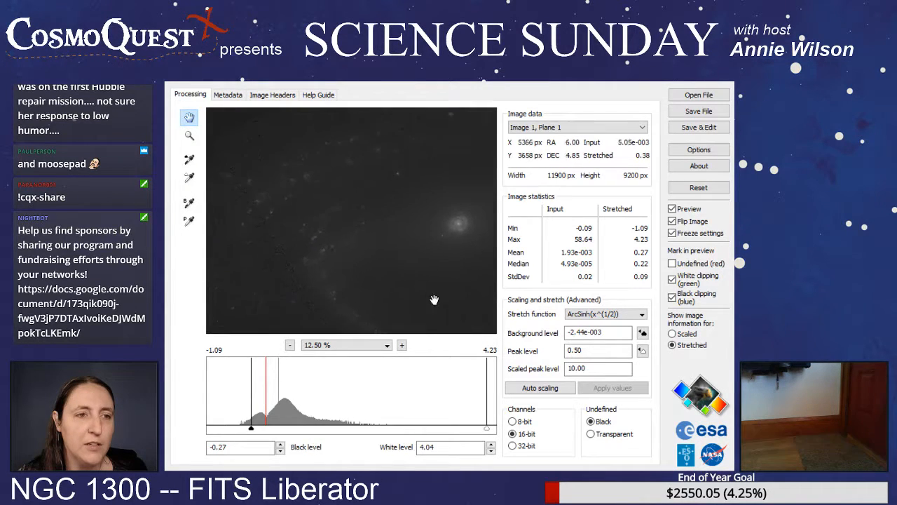
{"action": "left_click_drag", "start_coordinate": [349, 206], "coordinate": [360, 250]}
{"action": "left_click_drag", "start_coordinate": [482, 240], "coordinate": [367, 235]}
{"action": "left_click_drag", "start_coordinate": [453, 243], "coordinate": [304, 235]}
{"action": "left_click_drag", "start_coordinate": [347, 269], "coordinate": [466, 225]}
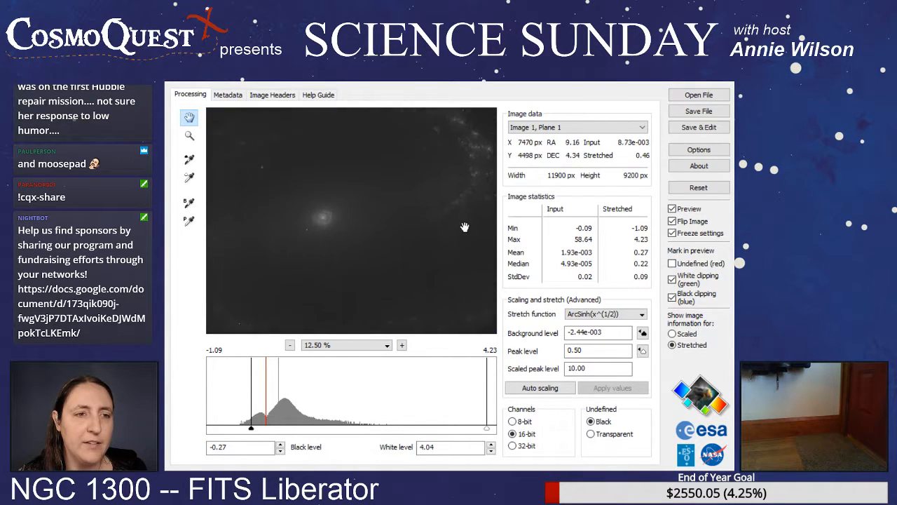
{"action": "left_click_drag", "start_coordinate": [309, 282], "coordinate": [460, 201]}
{"action": "left_click_drag", "start_coordinate": [291, 296], "coordinate": [368, 269]}
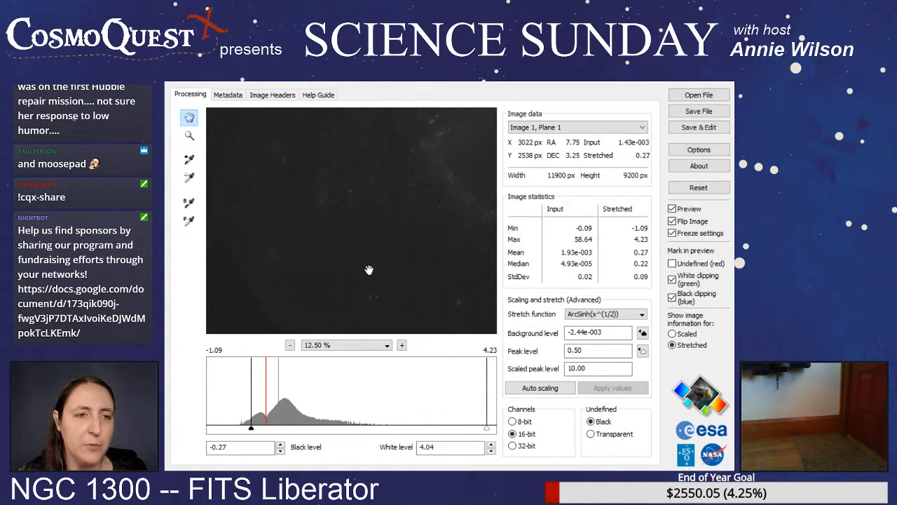
- Set the black level to 0.35 by sampling the dark area outside the galaxy, and check the resulting clipping at 5.00 %
{"action": "left_click", "coordinate": [189, 160]}
{"action": "left_click", "coordinate": [253, 246]}
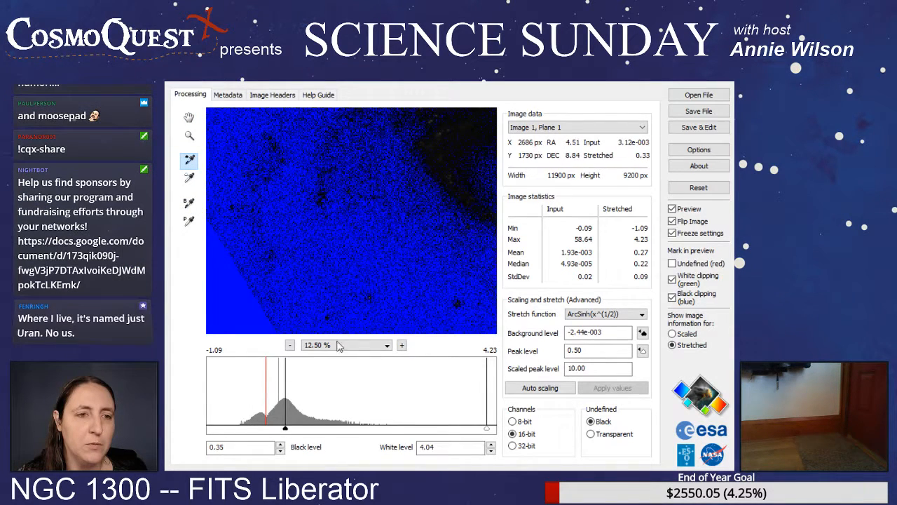
{"action": "left_click", "coordinate": [290, 345]}
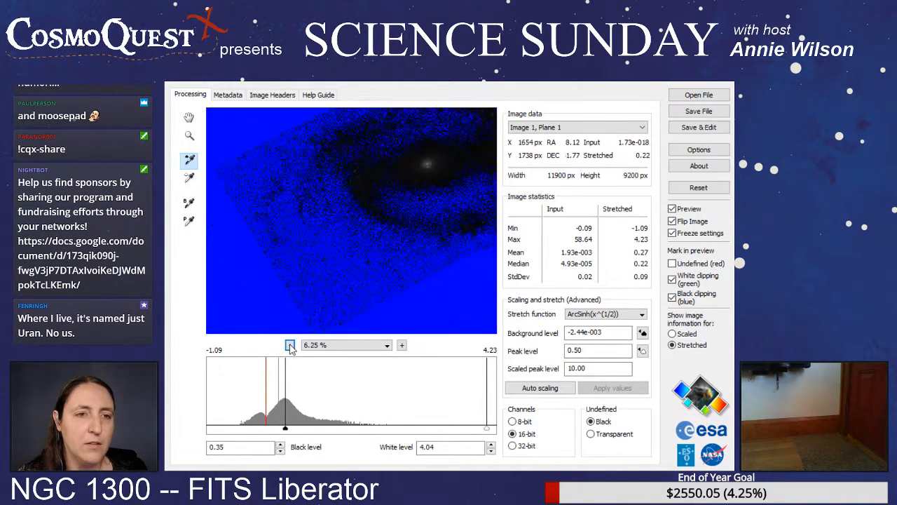
{"action": "left_click", "coordinate": [290, 345]}
{"action": "left_click", "coordinate": [188, 117]}
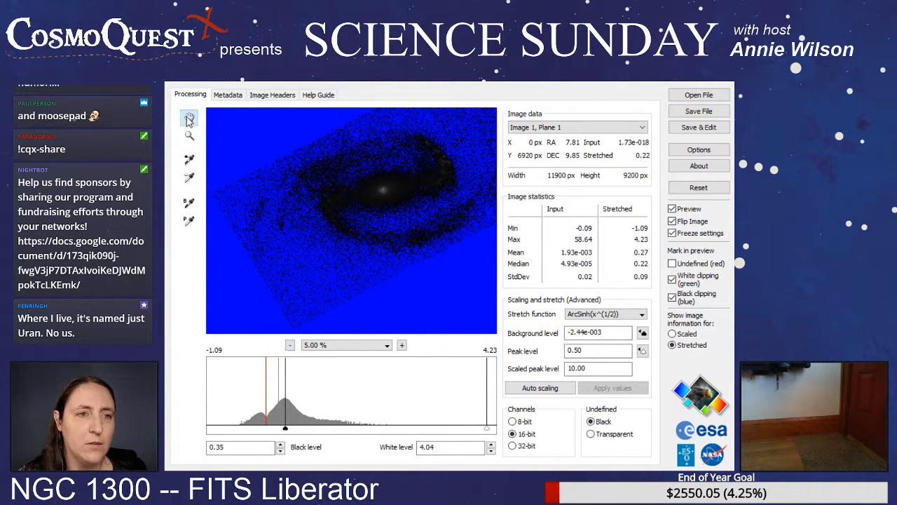
{"action": "left_click_drag", "start_coordinate": [394, 189], "coordinate": [374, 226]}
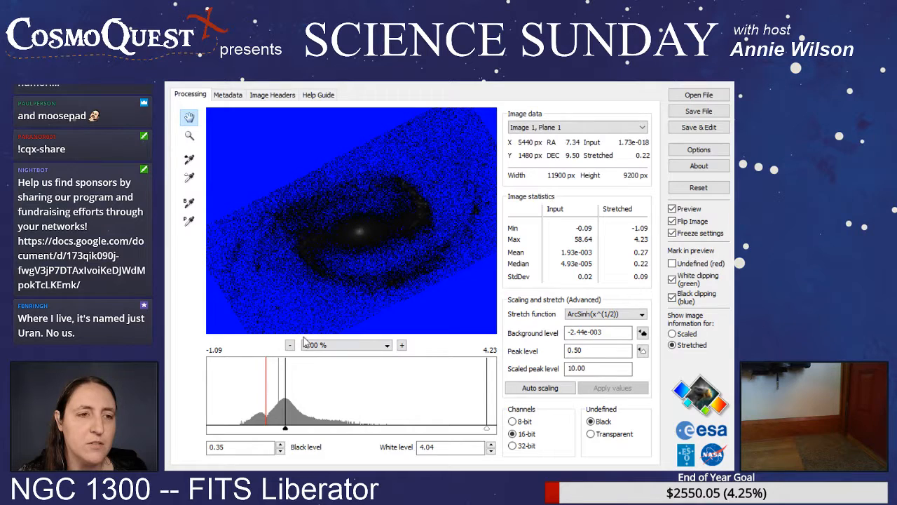
- Set the white level to 2.90 by sampling the bright centre of the galaxy's nucleus at 100 %
{"action": "left_click", "coordinate": [402, 345]}
{"action": "left_click", "coordinate": [402, 346]}
{"action": "left_click", "coordinate": [401, 345]}
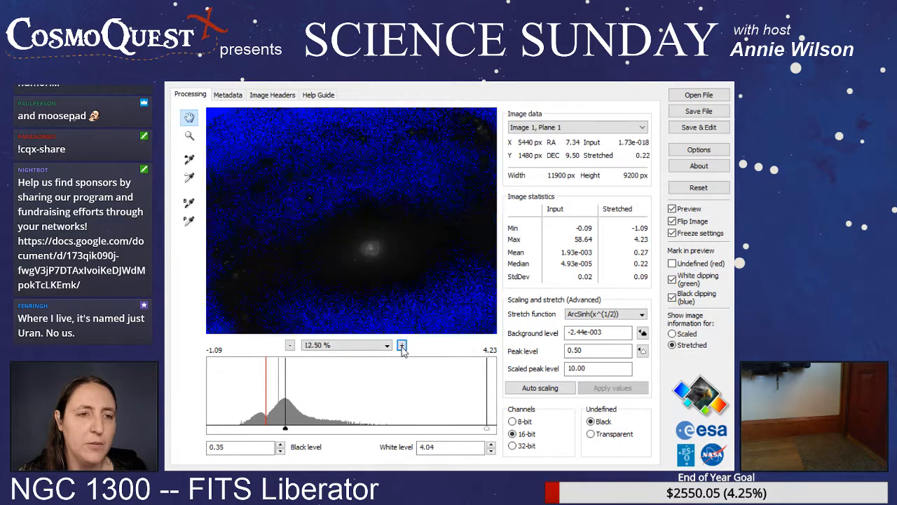
{"action": "left_click", "coordinate": [402, 346]}
{"action": "left_click", "coordinate": [402, 345]}
{"action": "left_click", "coordinate": [402, 346]}
{"action": "left_click_drag", "start_coordinate": [413, 308], "coordinate": [346, 237]}
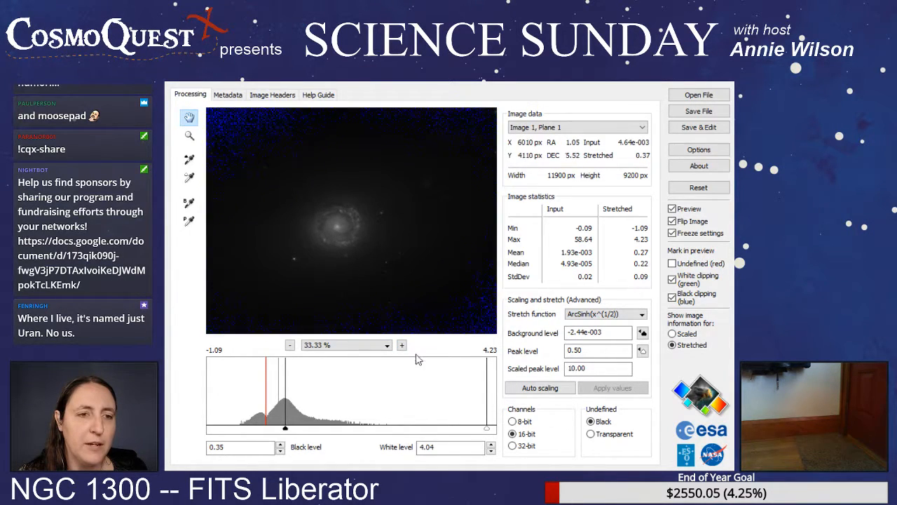
{"action": "left_click", "coordinate": [401, 346]}
{"action": "left_click", "coordinate": [402, 345]}
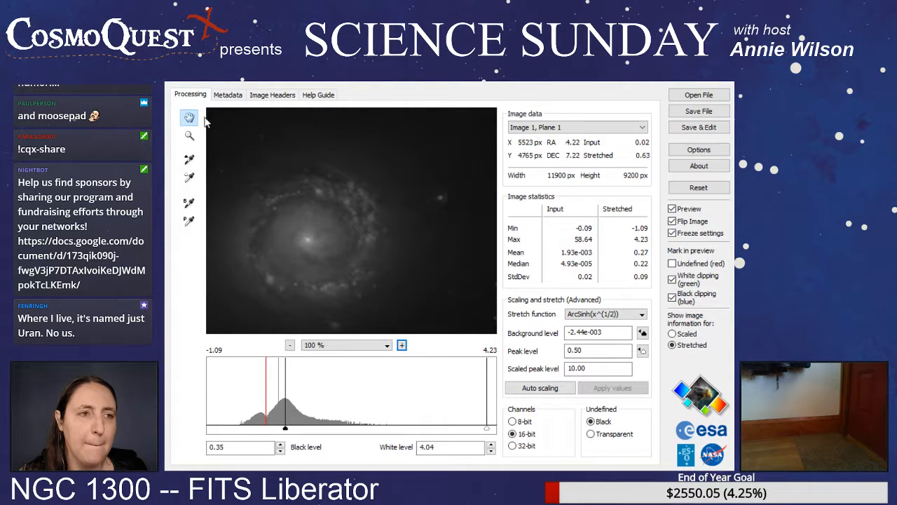
{"action": "left_click", "coordinate": [191, 180]}
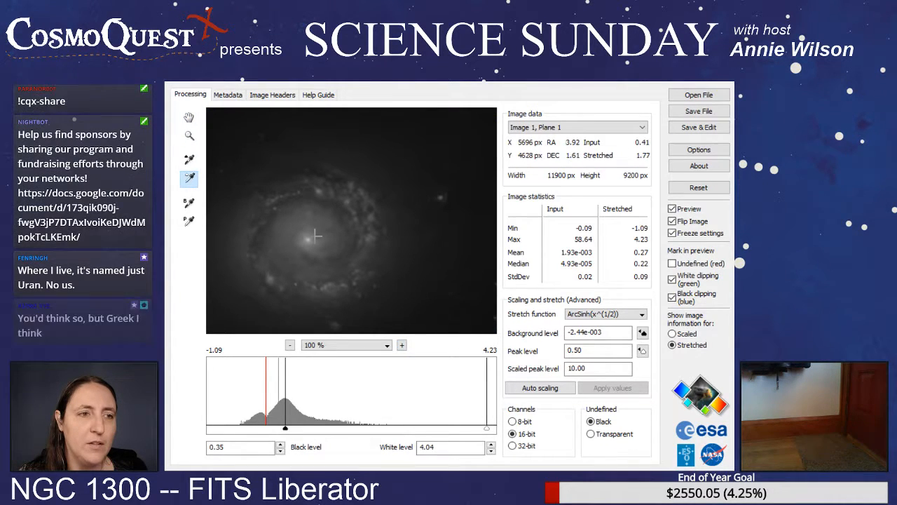
{"action": "left_click", "coordinate": [308, 239]}
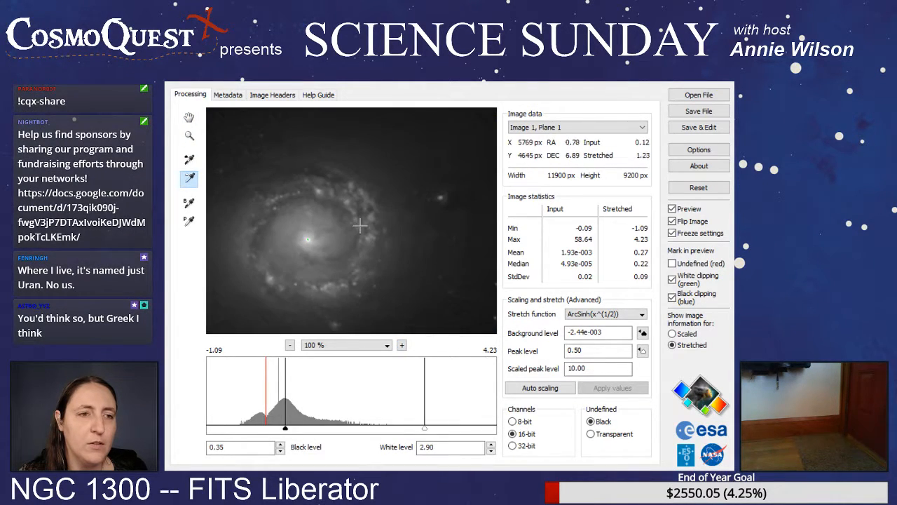
- Raise the white level to 3.12 and check the galaxy's nucleus for white clipping at 100 %
{"action": "left_click_drag", "start_coordinate": [425, 433], "coordinate": [438, 435]}
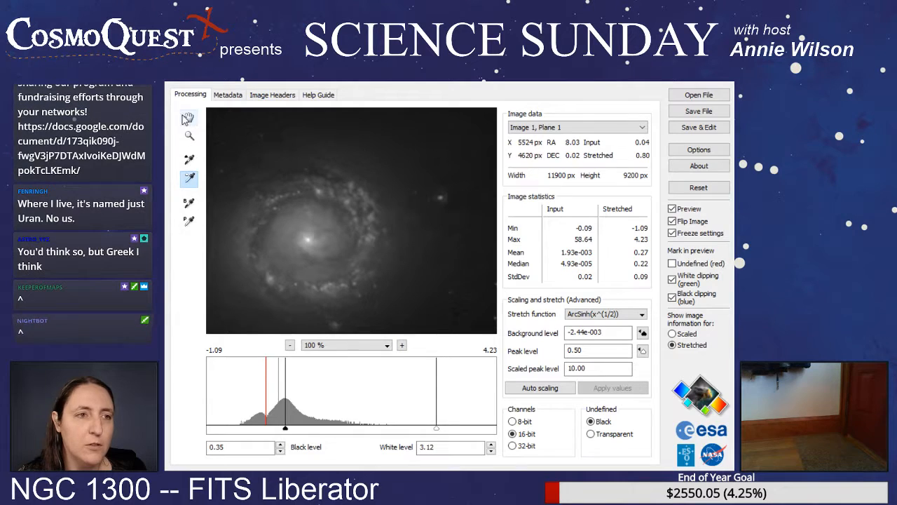
{"action": "left_click", "coordinate": [188, 118]}
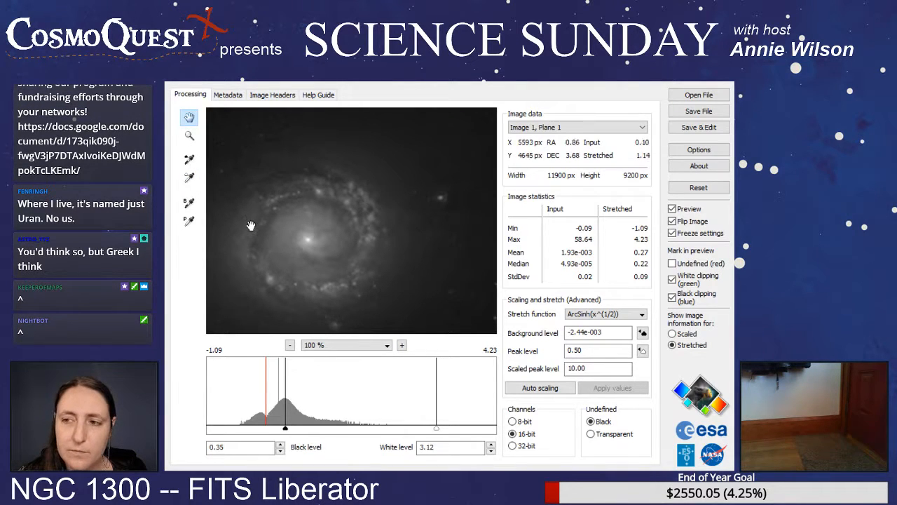
{"action": "left_click_drag", "start_coordinate": [251, 226], "coordinate": [326, 235]}
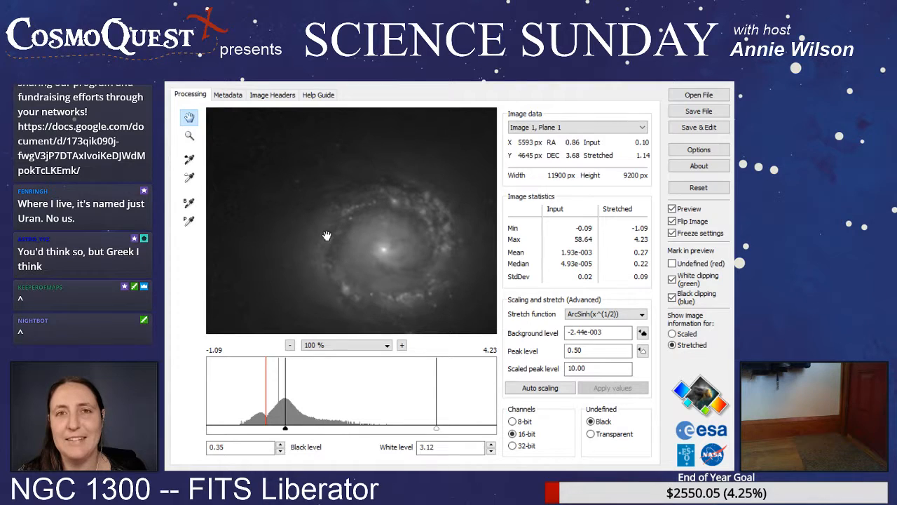
{"action": "left_click_drag", "start_coordinate": [303, 252], "coordinate": [355, 244]}
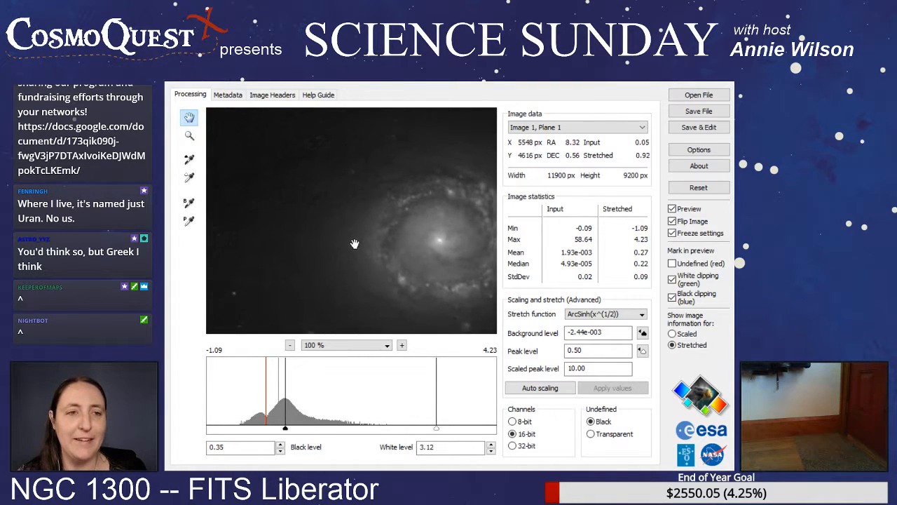
- Examine the black clipping along the galaxy's left and right spiral arms at 25.00 %
{"action": "left_click", "coordinate": [290, 345]}
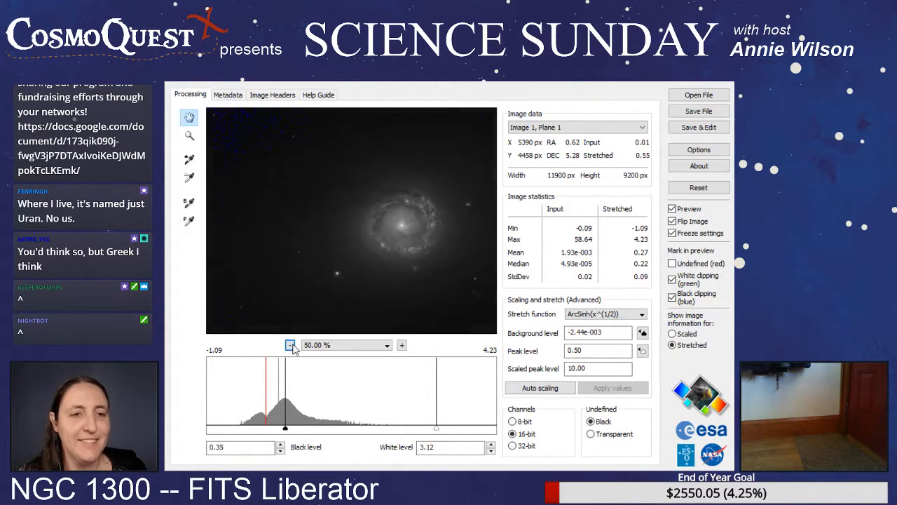
{"action": "left_click", "coordinate": [290, 345]}
{"action": "left_click", "coordinate": [294, 346]}
{"action": "left_click_drag", "start_coordinate": [305, 238], "coordinate": [447, 274]}
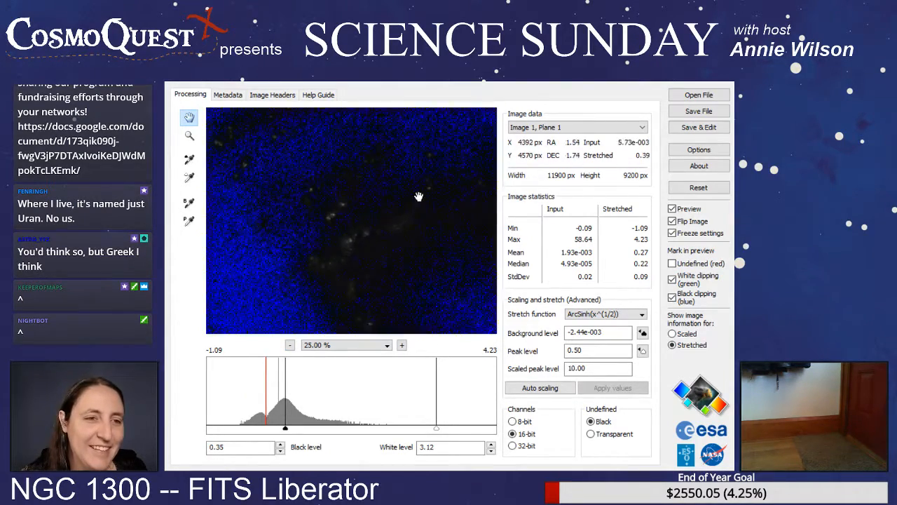
{"action": "left_click_drag", "start_coordinate": [417, 194], "coordinate": [247, 284]}
{"action": "left_click_drag", "start_coordinate": [487, 215], "coordinate": [332, 266]}
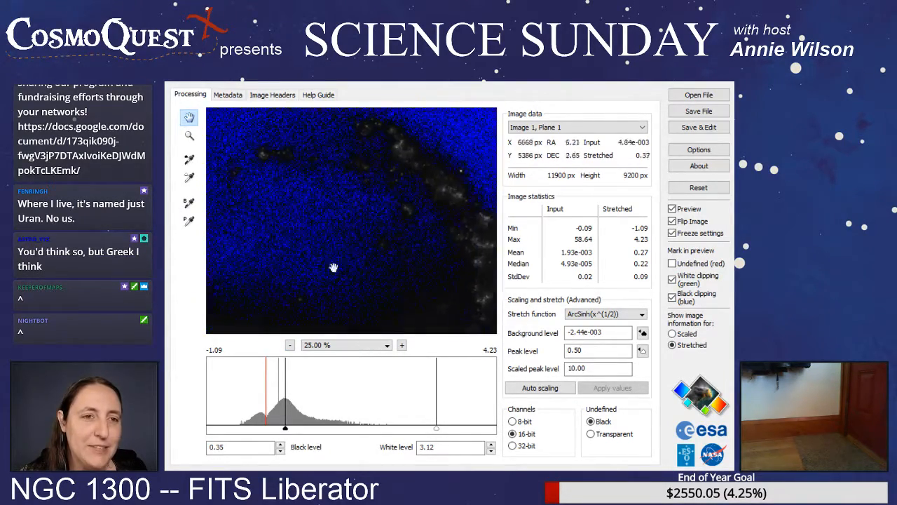
{"action": "left_click_drag", "start_coordinate": [411, 234], "coordinate": [310, 195]}
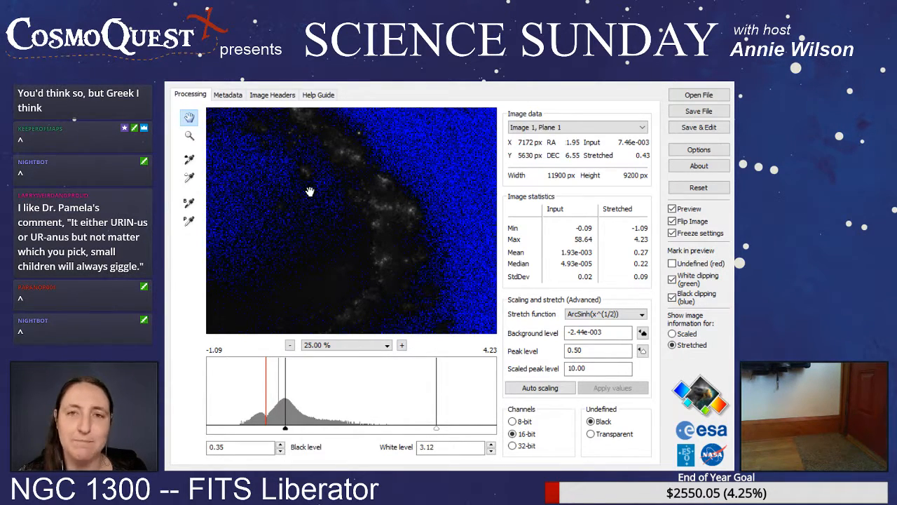
- Inspect the black clipping in the sky and faint outer patches beyond the right spiral arm at 25.00 %
{"action": "left_click_drag", "start_coordinate": [310, 192], "coordinate": [303, 332]}
{"action": "left_click_drag", "start_coordinate": [386, 198], "coordinate": [325, 317]}
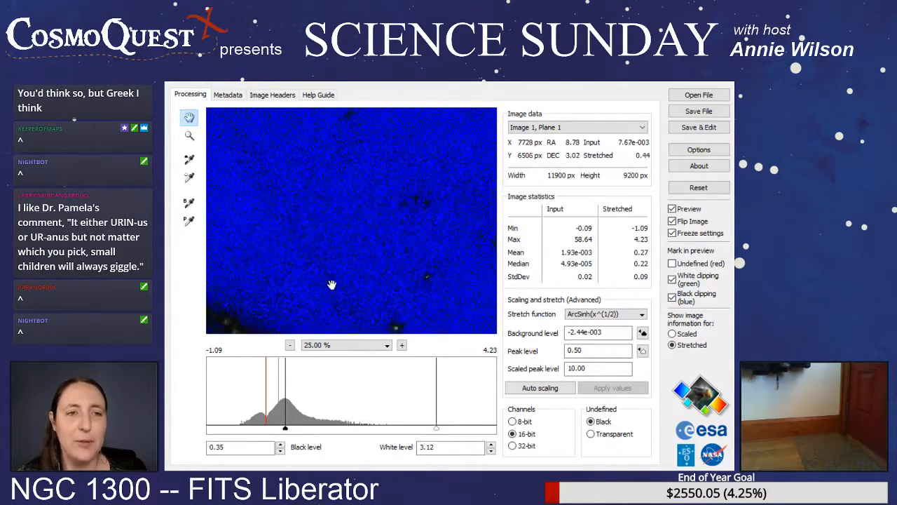
{"action": "left_click_drag", "start_coordinate": [408, 280], "coordinate": [283, 220]}
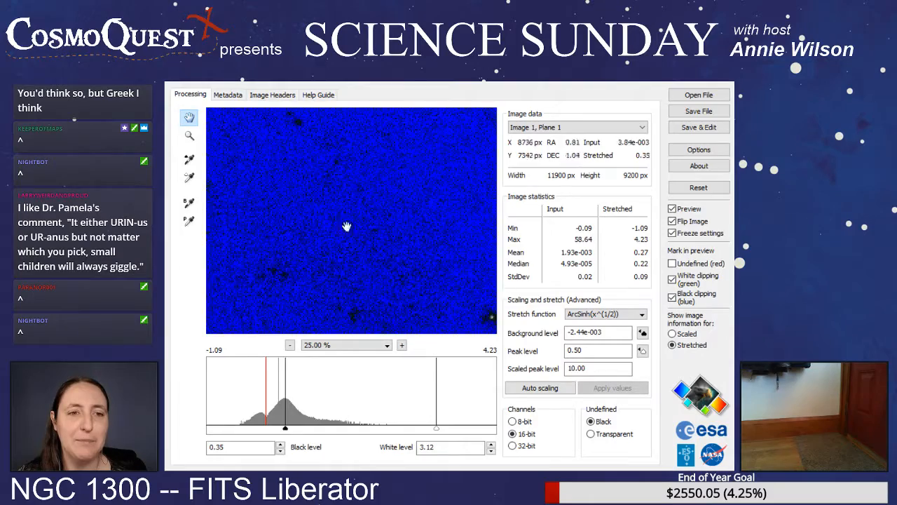
{"action": "left_click_drag", "start_coordinate": [386, 290], "coordinate": [301, 189]}
{"action": "left_click_drag", "start_coordinate": [403, 271], "coordinate": [335, 182]}
{"action": "left_click_drag", "start_coordinate": [326, 253], "coordinate": [345, 192]}
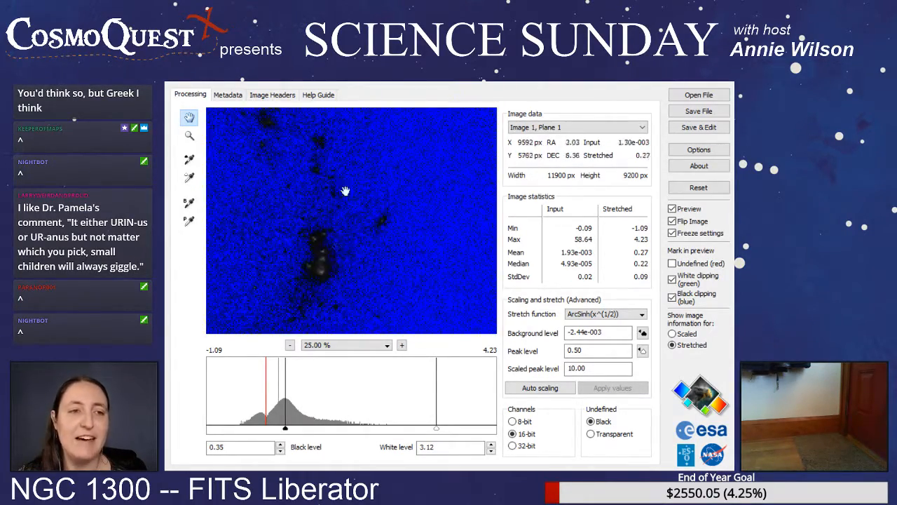
{"action": "left_click_drag", "start_coordinate": [330, 273], "coordinate": [455, 232]}
{"action": "left_click_drag", "start_coordinate": [329, 276], "coordinate": [415, 220]}
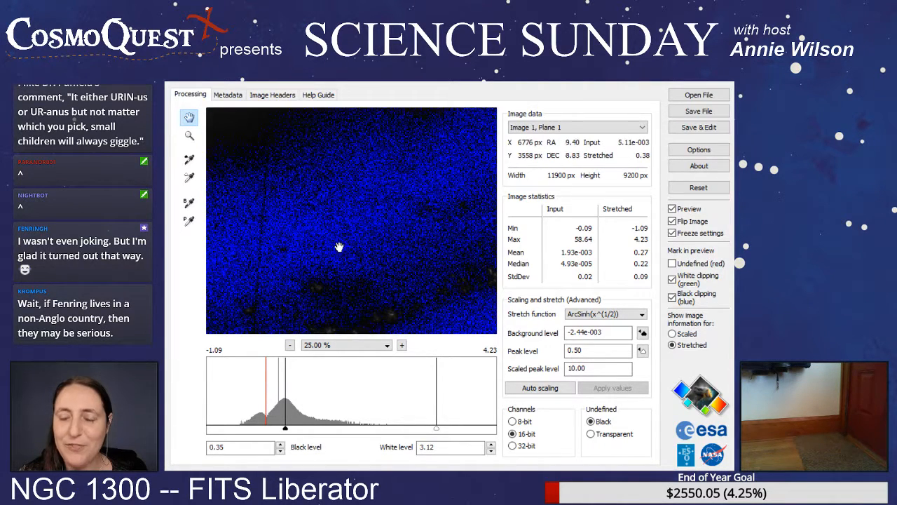
{"action": "left_click_drag", "start_coordinate": [295, 258], "coordinate": [372, 276]}
- Review the black clipping across the whole galaxy, reducing the preview from 16.67 % to 6.25 %
{"action": "left_click", "coordinate": [290, 345]}
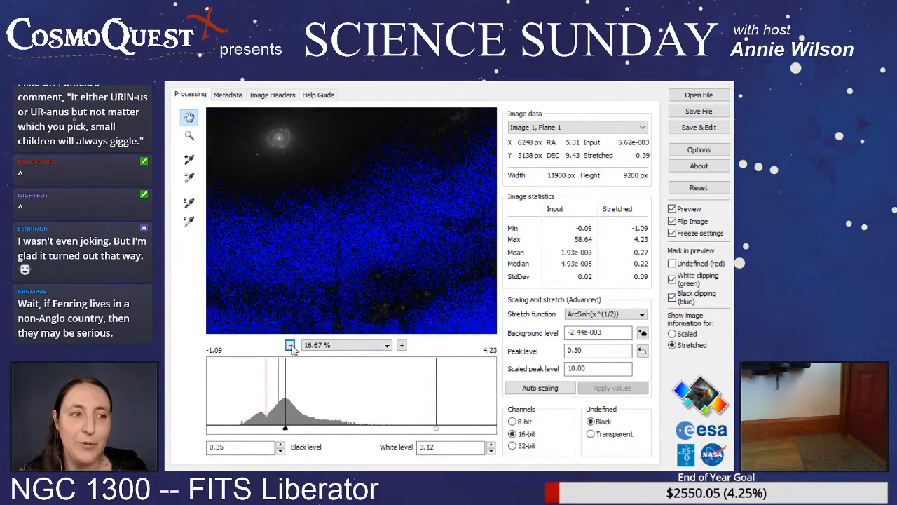
{"action": "left_click_drag", "start_coordinate": [269, 217], "coordinate": [372, 262]}
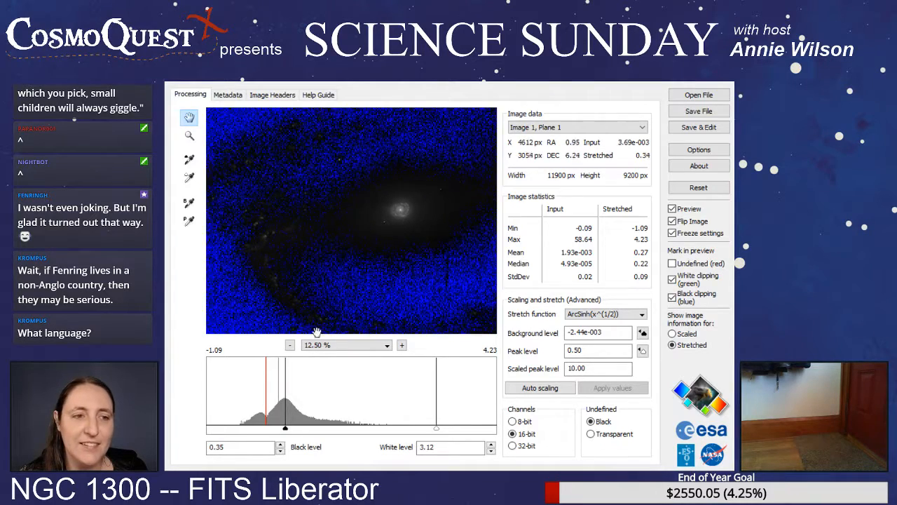
{"action": "left_click", "coordinate": [290, 345]}
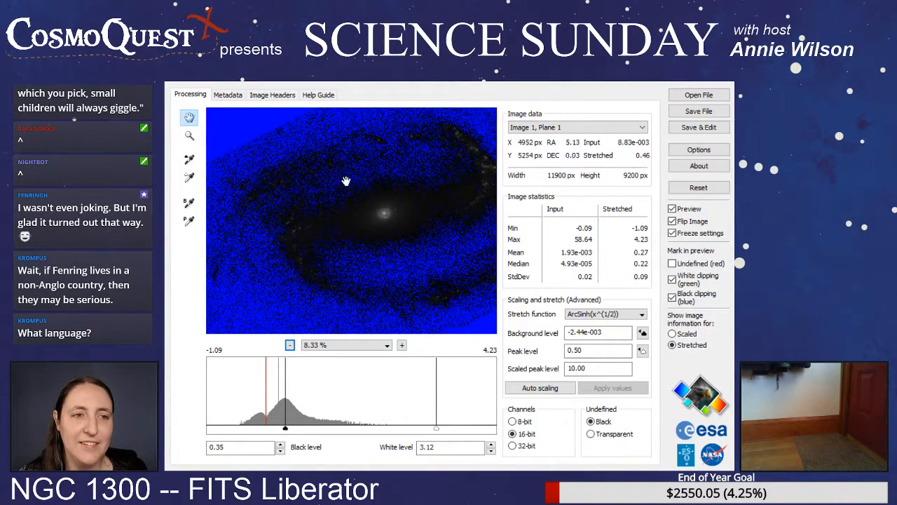
{"action": "mouse_move", "coordinate": [336, 205]}
{"action": "left_mouse_down"}
{"action": "mouse_move", "coordinate": [405, 211]}
{"action": "mouse_move", "coordinate": [313, 207]}
{"action": "mouse_move", "coordinate": [294, 217]}
{"action": "mouse_move", "coordinate": [296, 232]}
{"action": "mouse_move", "coordinate": [255, 230]}
{"action": "mouse_move", "coordinate": [320, 210]}
{"action": "left_mouse_up"}
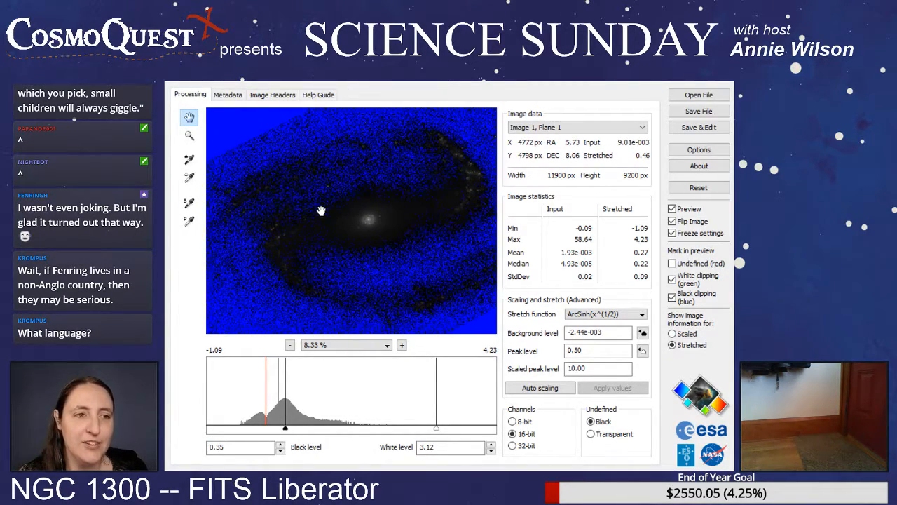
{"action": "left_click", "coordinate": [290, 345]}
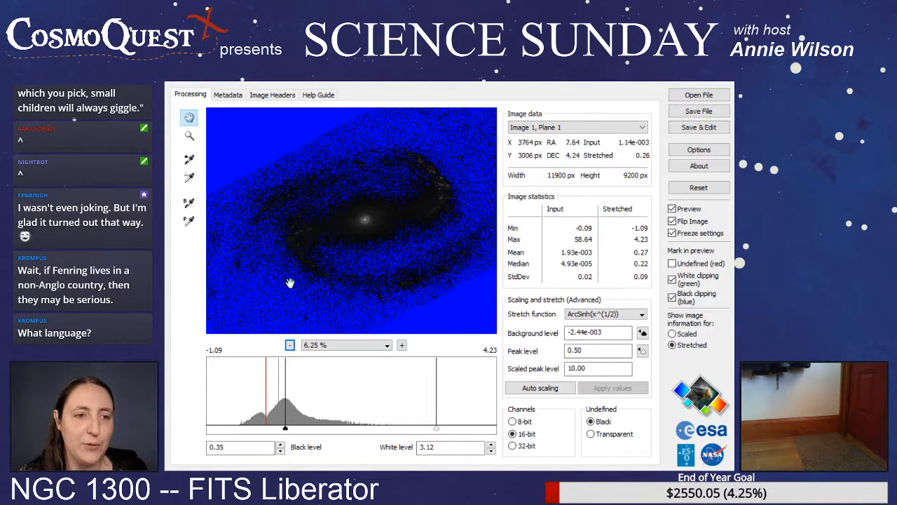
- Examine the left spiral arm and its faint outer edge for black clipping at 12.50 %, 25.00 % and 16.67 %
{"action": "left_click", "coordinate": [402, 346]}
{"action": "left_click", "coordinate": [402, 346]}
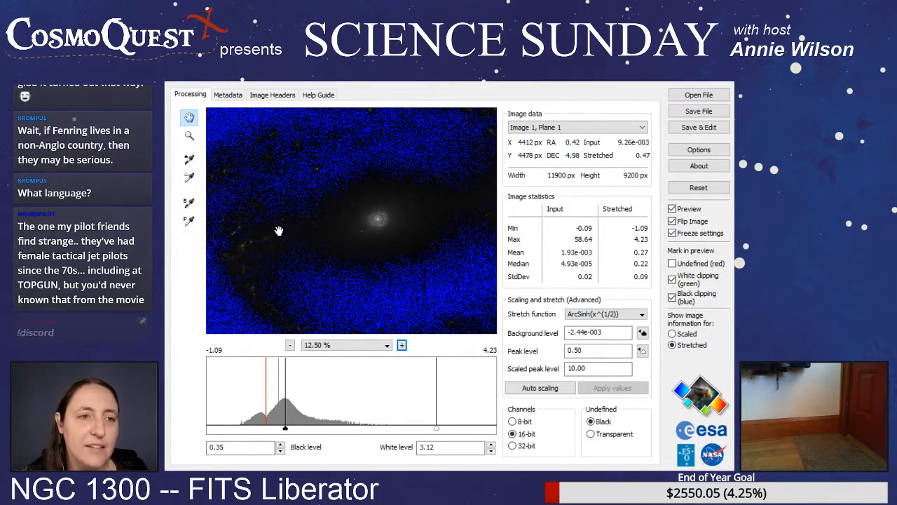
{"action": "left_click_drag", "start_coordinate": [281, 232], "coordinate": [388, 252]}
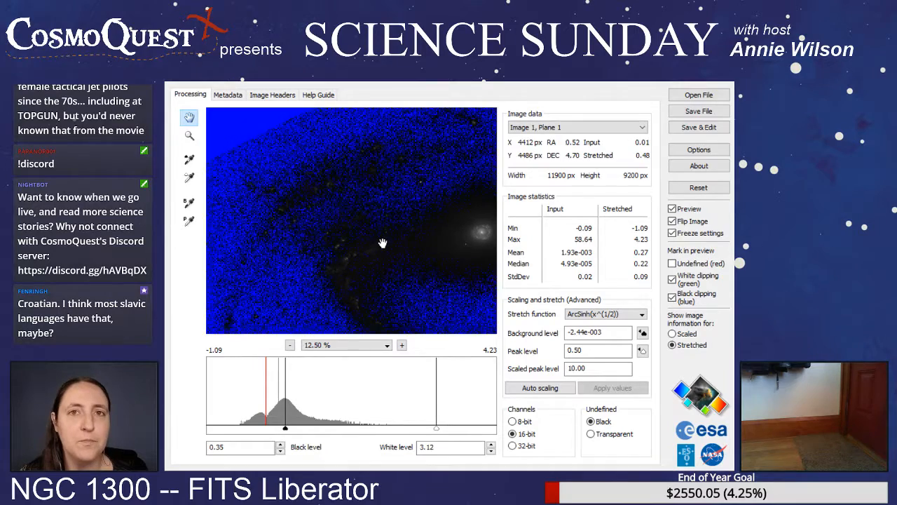
{"action": "left_click_drag", "start_coordinate": [388, 253], "coordinate": [283, 247]}
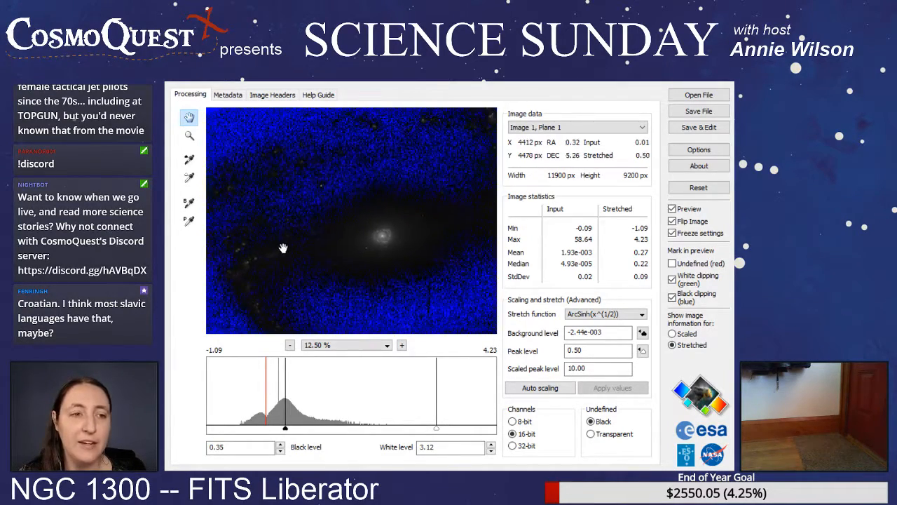
{"action": "left_click", "coordinate": [401, 345]}
{"action": "left_click", "coordinate": [402, 345]}
{"action": "left_click_drag", "start_coordinate": [313, 278], "coordinate": [460, 176]}
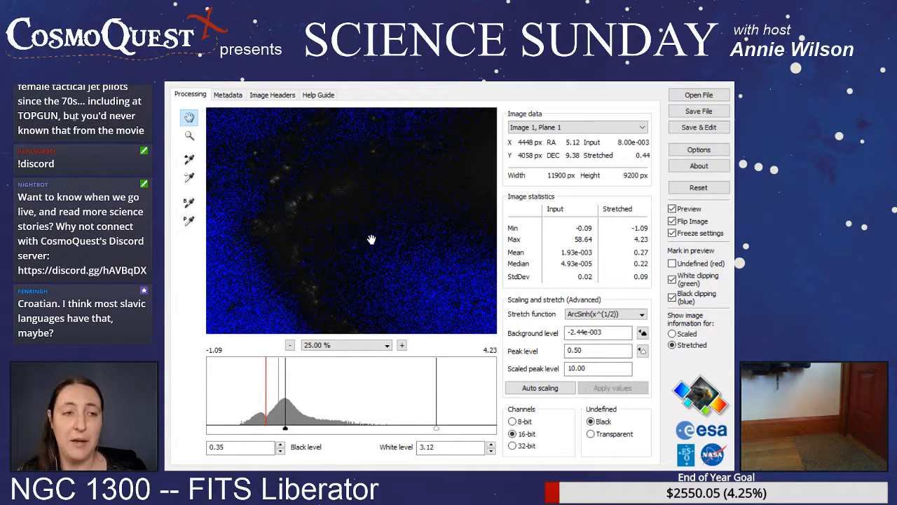
{"action": "left_click_drag", "start_coordinate": [365, 245], "coordinate": [345, 156]}
{"action": "left_click", "coordinate": [290, 345]}
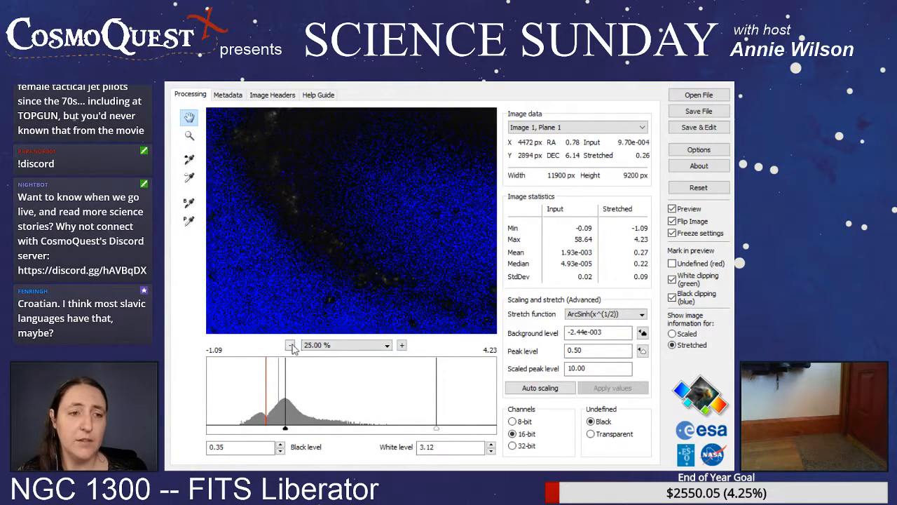
{"action": "left_click", "coordinate": [289, 345]}
{"action": "left_click_drag", "start_coordinate": [316, 238], "coordinate": [473, 232]}
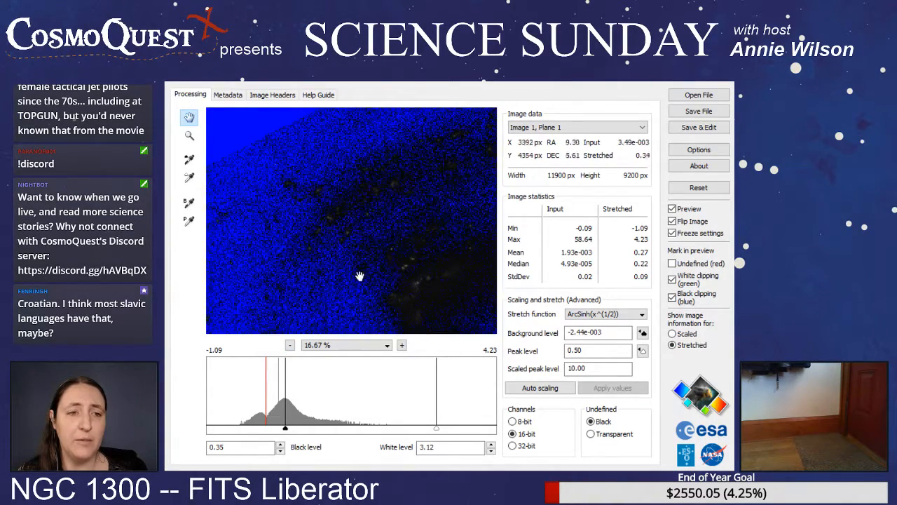
- Try black levels of 0.23 and 0.32, and check the clipping around the left spiral arm at 16.67 %
{"action": "left_click_drag", "start_coordinate": [285, 428], "coordinate": [278, 428]}
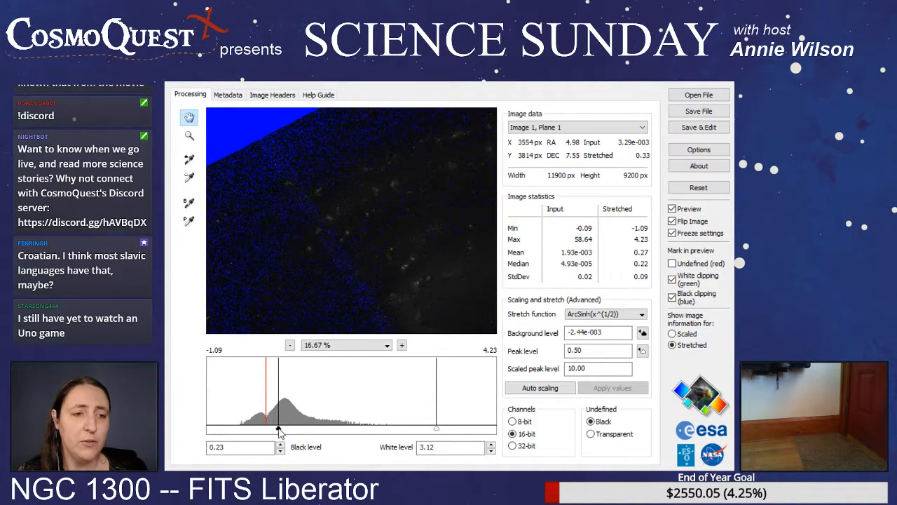
{"action": "left_click_drag", "start_coordinate": [279, 430], "coordinate": [283, 430]}
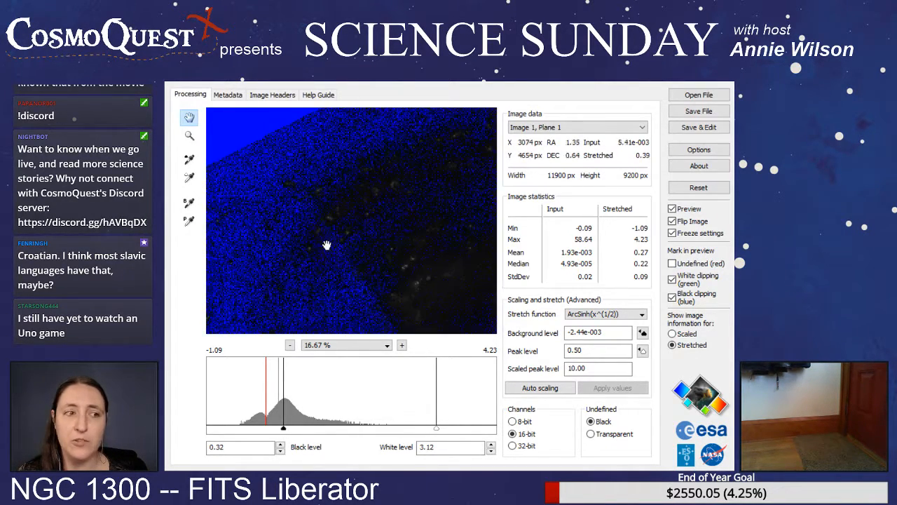
{"action": "left_click_drag", "start_coordinate": [347, 243], "coordinate": [310, 244]}
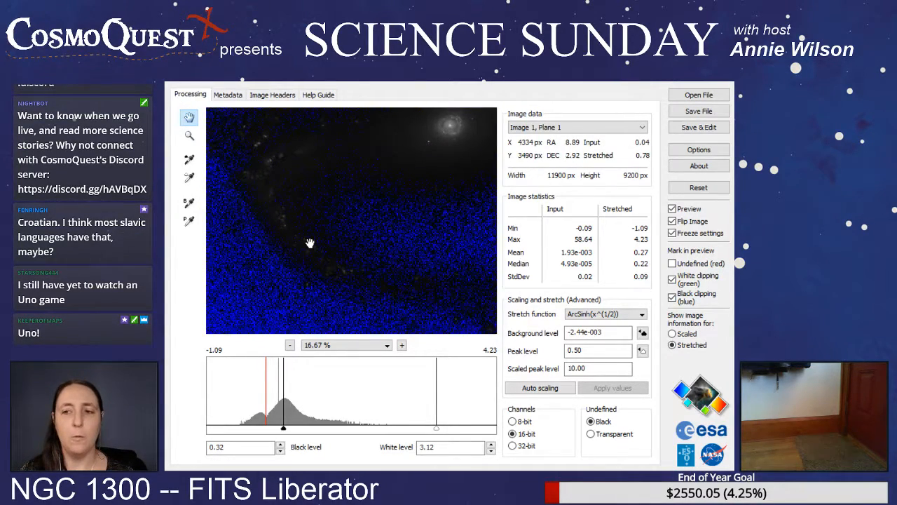
- Inspect the black clipping over the spiral arms and outer image edges at 16.67 % with the black level at 0.32
{"action": "left_click_drag", "start_coordinate": [342, 211], "coordinate": [331, 310]}
{"action": "left_click_drag", "start_coordinate": [440, 264], "coordinate": [410, 293]}
{"action": "left_click_drag", "start_coordinate": [411, 206], "coordinate": [395, 162]}
{"action": "left_click_drag", "start_coordinate": [398, 239], "coordinate": [399, 149]}
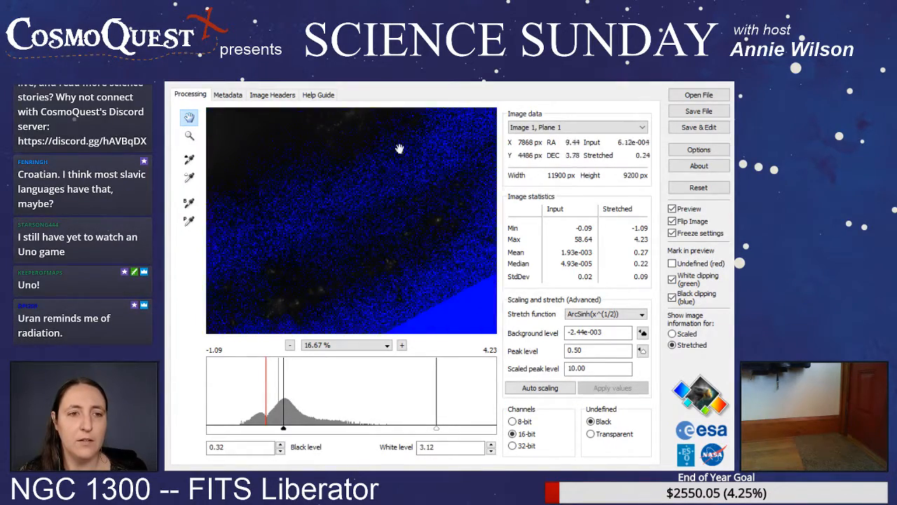
{"action": "left_click_drag", "start_coordinate": [344, 257], "coordinate": [284, 223]}
{"action": "mouse_move", "coordinate": [212, 256]}
{"action": "left_mouse_down"}
{"action": "mouse_move", "coordinate": [253, 287]}
{"action": "mouse_move", "coordinate": [360, 255]}
{"action": "left_mouse_up"}
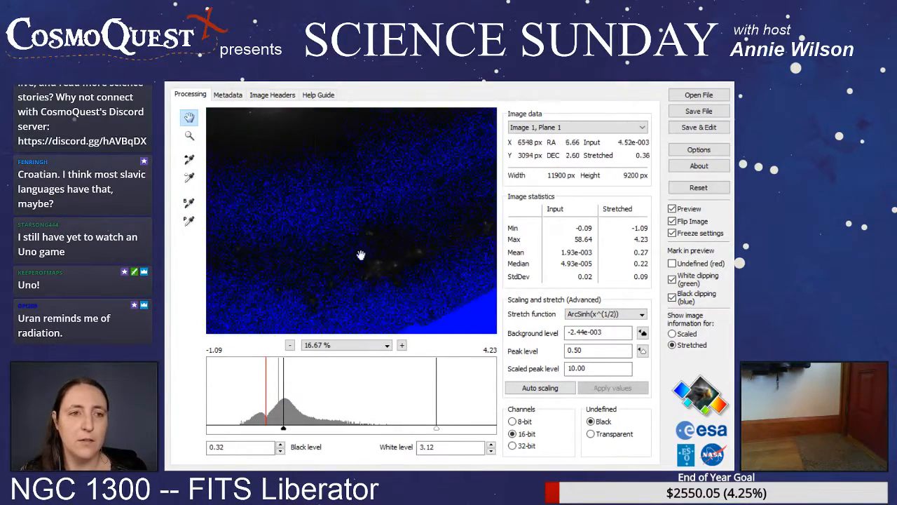
{"action": "mouse_move", "coordinate": [311, 274]}
{"action": "left_mouse_down"}
{"action": "mouse_move", "coordinate": [417, 262]}
{"action": "mouse_move", "coordinate": [439, 245]}
{"action": "mouse_move", "coordinate": [455, 274]}
{"action": "left_mouse_up"}
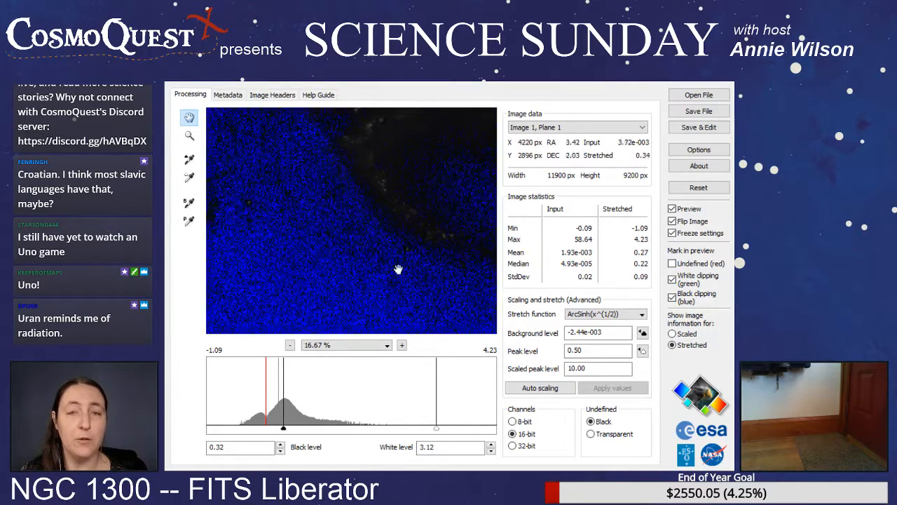
{"action": "mouse_move", "coordinate": [347, 238]}
{"action": "left_mouse_down"}
{"action": "mouse_move", "coordinate": [398, 262]}
{"action": "mouse_move", "coordinate": [353, 250]}
{"action": "left_mouse_up"}
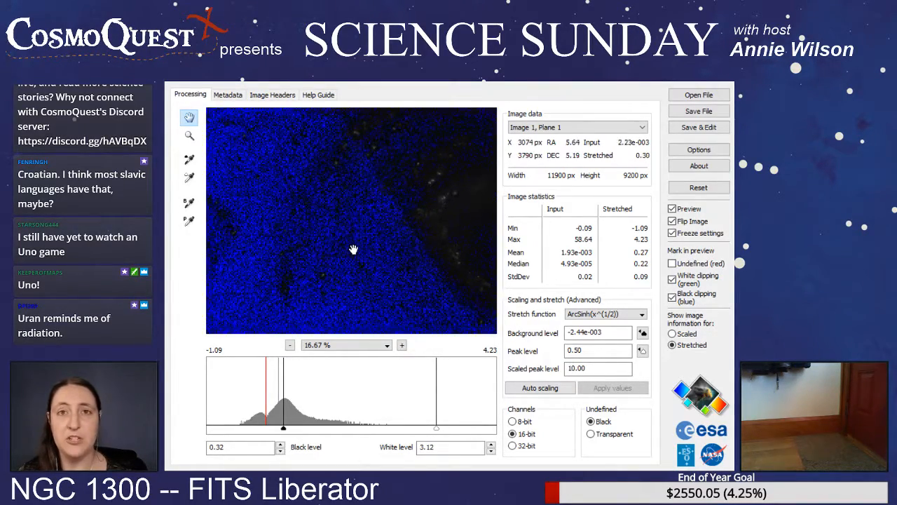
{"action": "left_click_drag", "start_coordinate": [293, 197], "coordinate": [340, 286]}
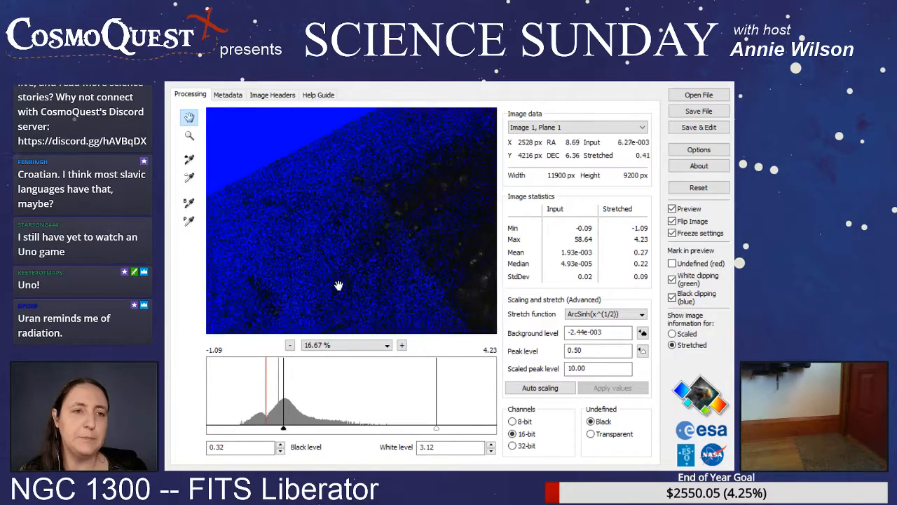
{"action": "left_click_drag", "start_coordinate": [282, 198], "coordinate": [375, 273]}
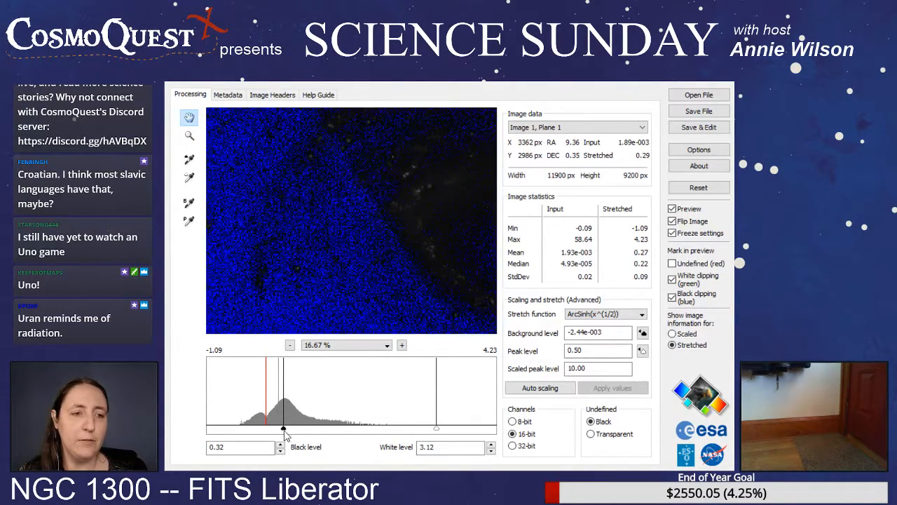
- Lower the black level to 0.20 and check the clipping across the whole galaxy at 6.25 %
{"action": "left_click_drag", "start_coordinate": [285, 434], "coordinate": [277, 433]}
{"action": "left_click_drag", "start_coordinate": [323, 230], "coordinate": [367, 301]}
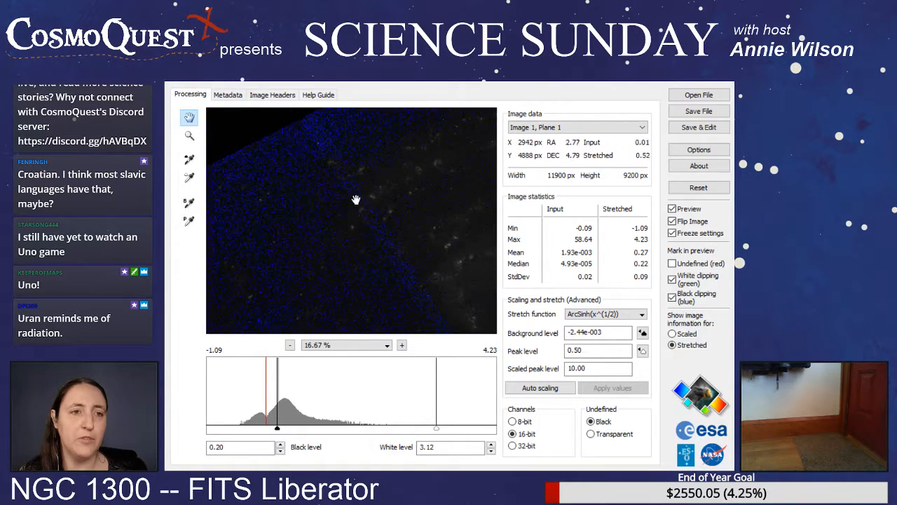
{"action": "left_click_drag", "start_coordinate": [356, 201], "coordinate": [330, 295]}
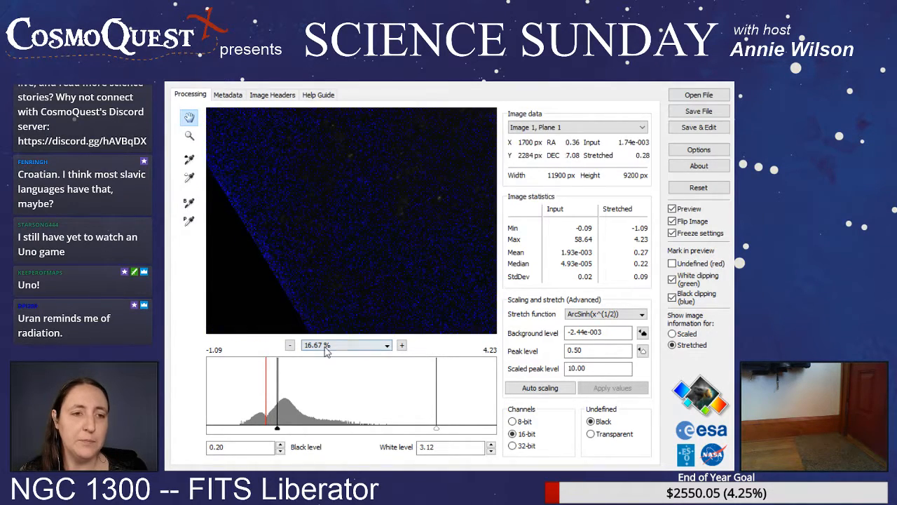
{"action": "left_click", "coordinate": [289, 344]}
{"action": "left_click", "coordinate": [290, 346]}
{"action": "left_click_drag", "start_coordinate": [416, 224], "coordinate": [368, 264]}
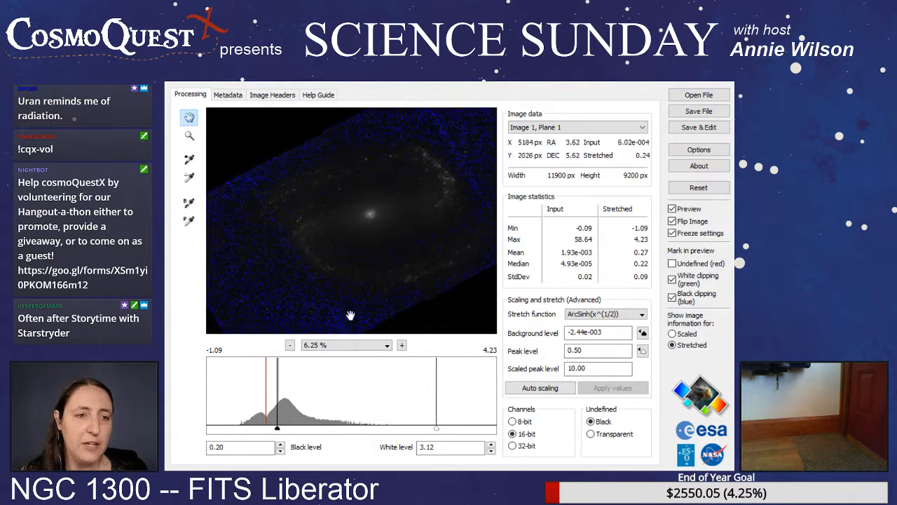
- Try a black level of 0.28 and check the clipping around the galaxy at 12.50 %
{"action": "left_click", "coordinate": [402, 344]}
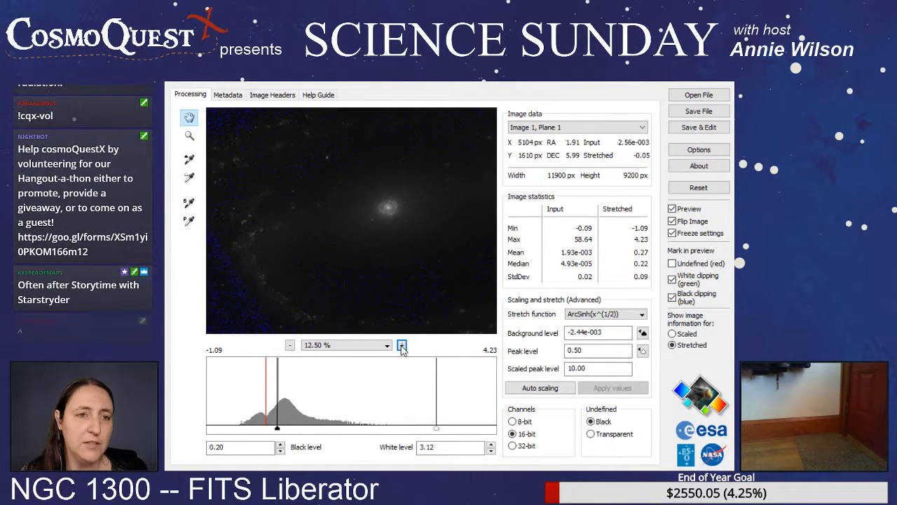
{"action": "left_click_drag", "start_coordinate": [277, 428], "coordinate": [282, 431]}
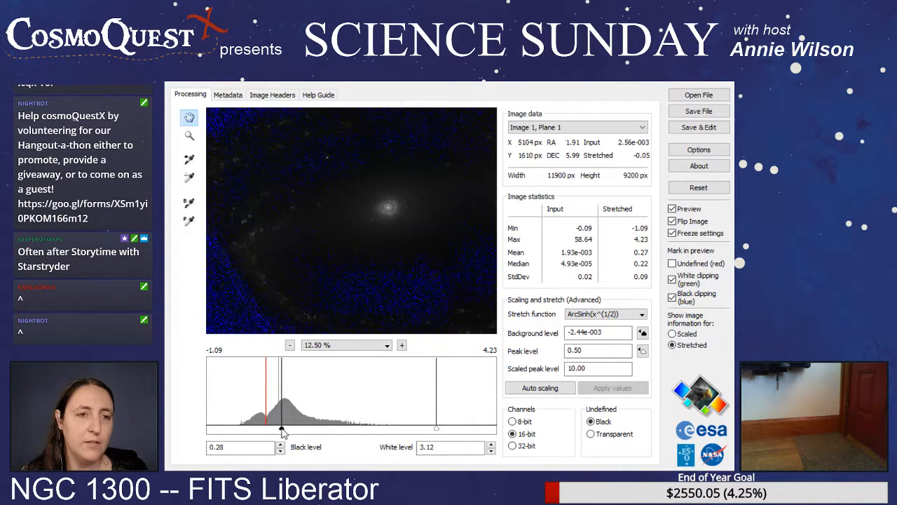
{"action": "left_click_drag", "start_coordinate": [291, 256], "coordinate": [298, 288]}
{"action": "left_click_drag", "start_coordinate": [415, 200], "coordinate": [336, 159]}
{"action": "left_click_drag", "start_coordinate": [316, 182], "coordinate": [313, 239]}
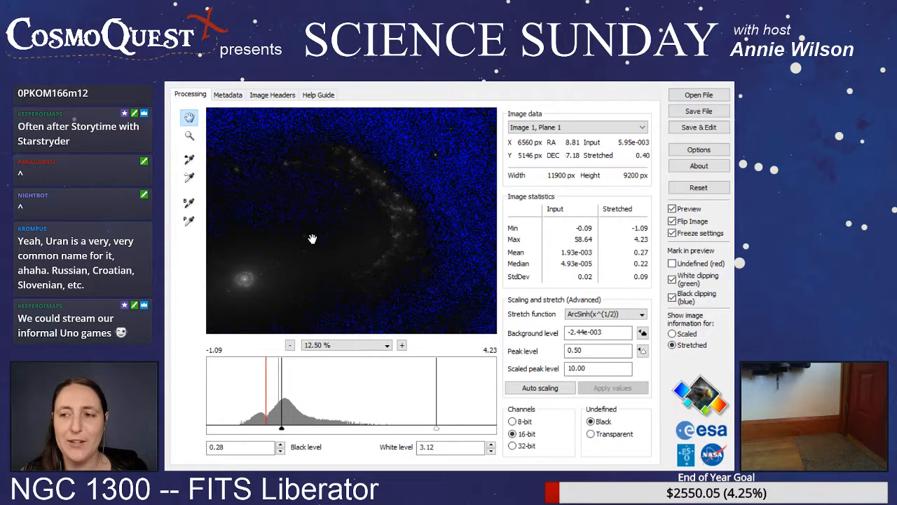
- Compare the black clipping around the right and left spiral arms at 12.50 % with the black level at 0.28
{"action": "left_click_drag", "start_coordinate": [313, 239], "coordinate": [439, 190]}
{"action": "left_click_drag", "start_coordinate": [339, 269], "coordinate": [458, 125]}
{"action": "left_click_drag", "start_coordinate": [444, 263], "coordinate": [359, 308]}
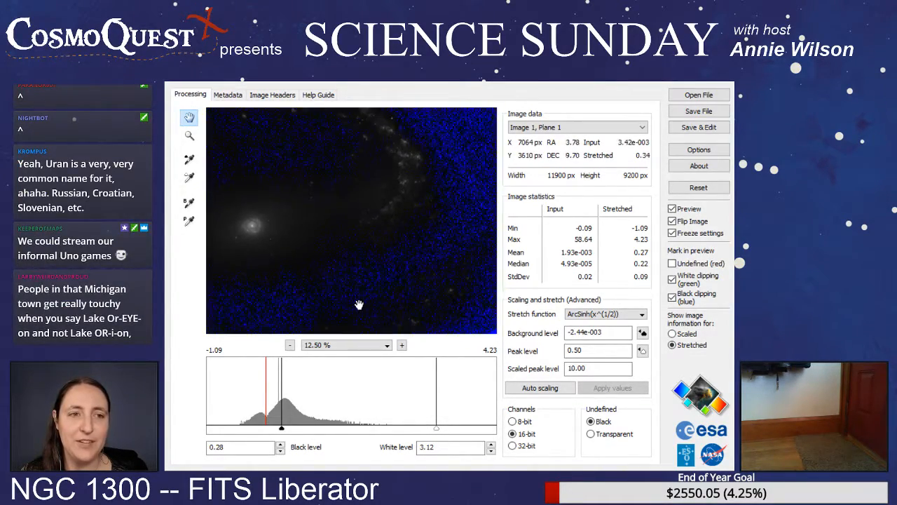
{"action": "left_click_drag", "start_coordinate": [395, 186], "coordinate": [323, 286]}
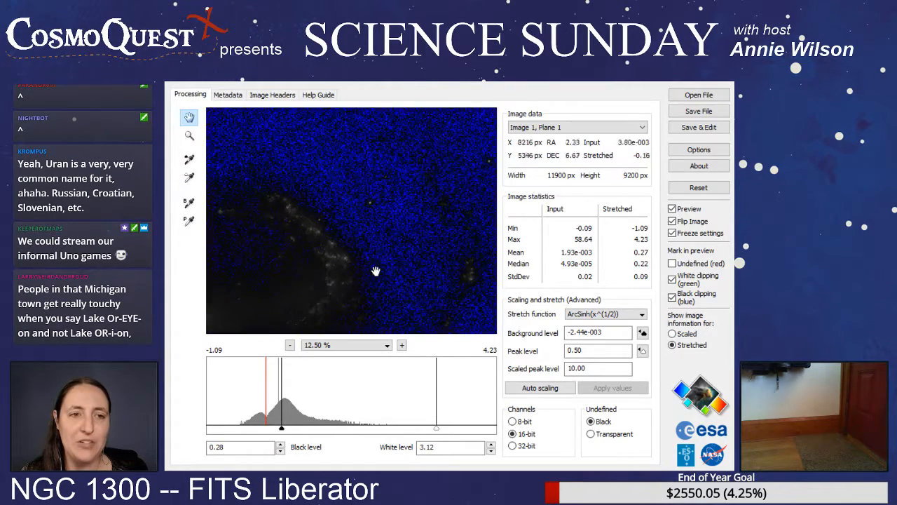
{"action": "left_click_drag", "start_coordinate": [403, 239], "coordinate": [490, 233]}
{"action": "left_click_drag", "start_coordinate": [251, 240], "coordinate": [469, 166]}
{"action": "left_click_drag", "start_coordinate": [361, 236], "coordinate": [280, 208]}
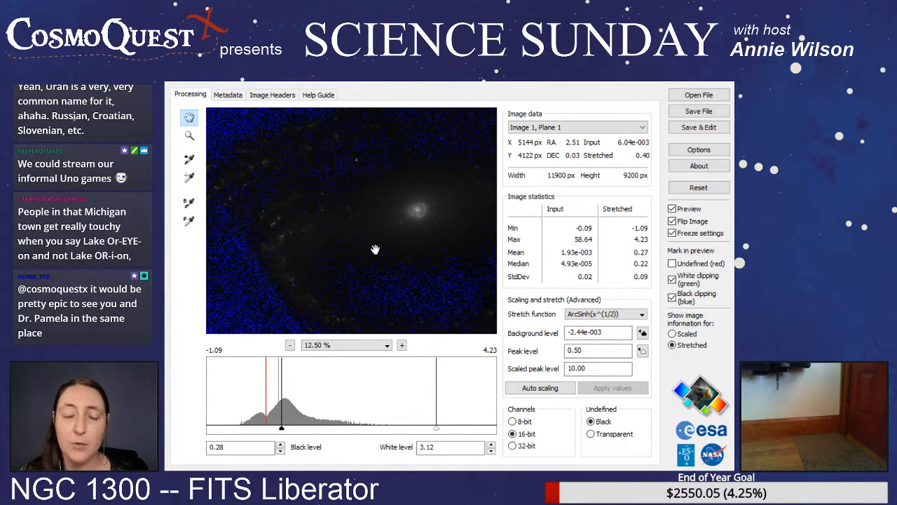
- Examine the black clipping above the core, beyond the right spiral arm and along the upper image edges at 12.50 %
{"action": "left_click_drag", "start_coordinate": [367, 213], "coordinate": [448, 229]}
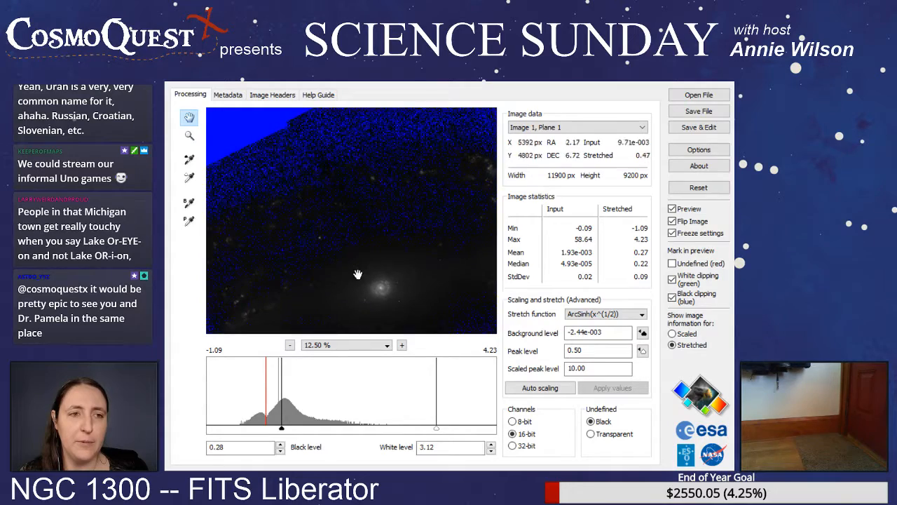
{"action": "left_click_drag", "start_coordinate": [320, 294], "coordinate": [279, 235]}
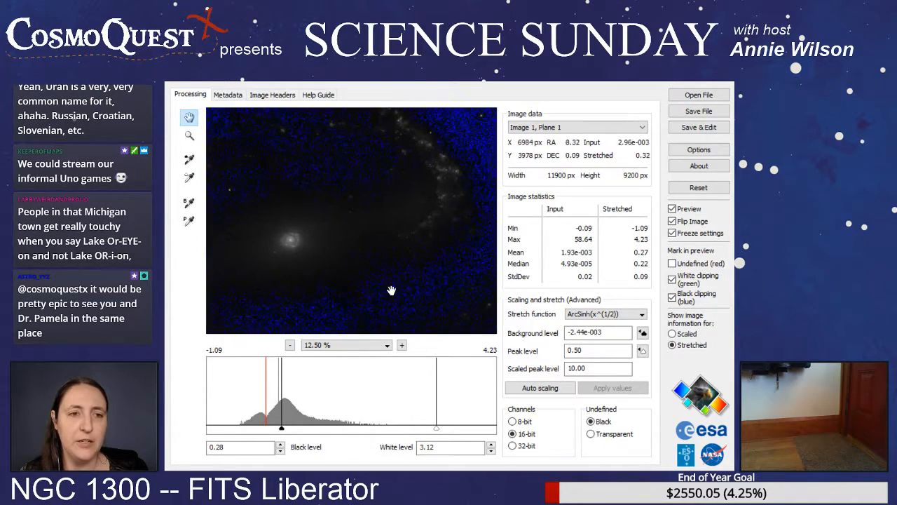
{"action": "left_click_drag", "start_coordinate": [392, 291], "coordinate": [276, 225]}
{"action": "left_click_drag", "start_coordinate": [416, 180], "coordinate": [368, 233]}
{"action": "left_click_drag", "start_coordinate": [400, 163], "coordinate": [393, 292]}
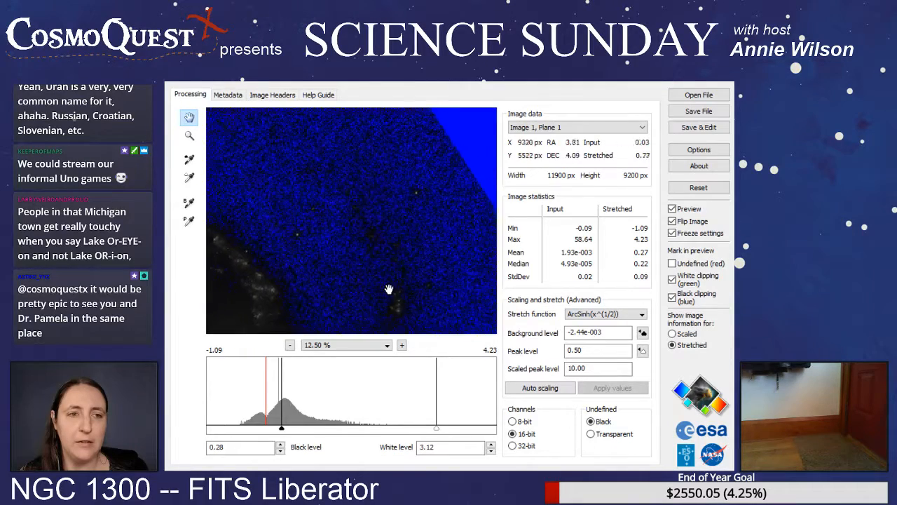
{"action": "left_click_drag", "start_coordinate": [321, 233], "coordinate": [410, 251]}
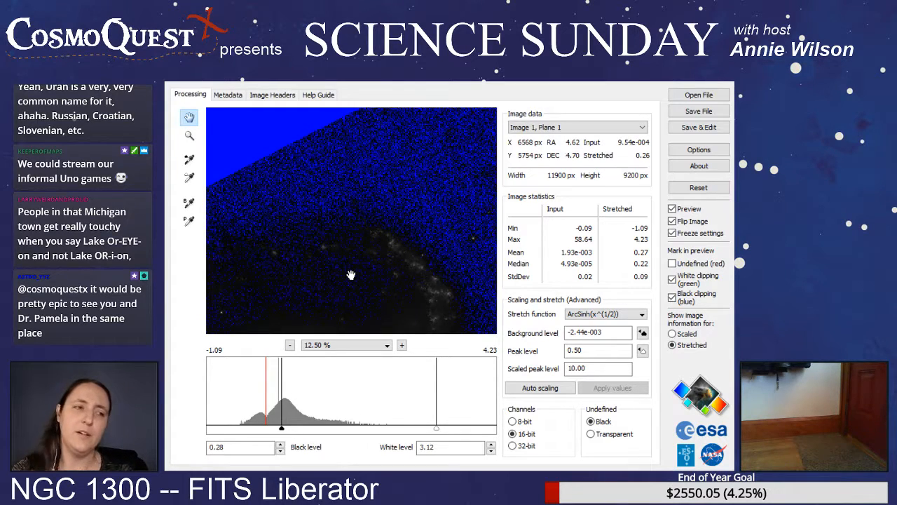
{"action": "left_click_drag", "start_coordinate": [299, 254], "coordinate": [375, 237]}
- Compare black levels of 0.24 and 0.27 at 8.33 %, and settle on 0.23
{"action": "left_click", "coordinate": [291, 345]}
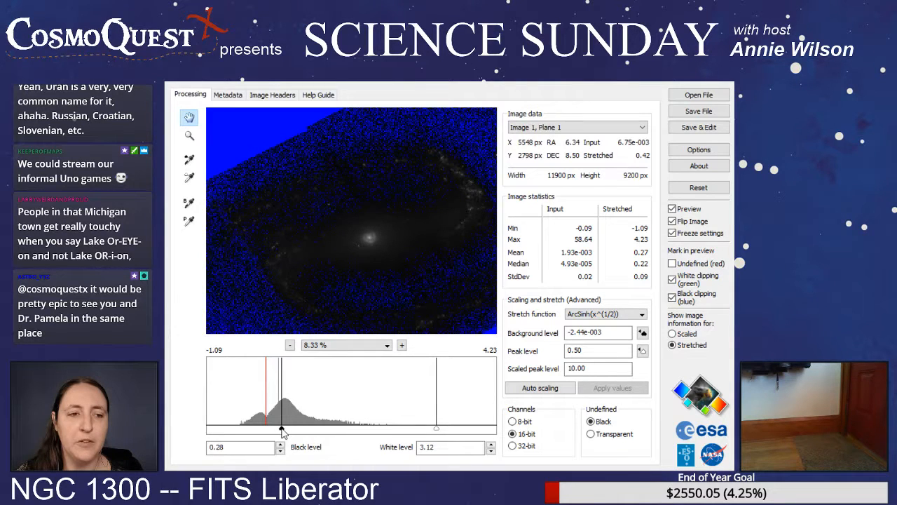
{"action": "left_click_drag", "start_coordinate": [281, 429], "coordinate": [279, 429]}
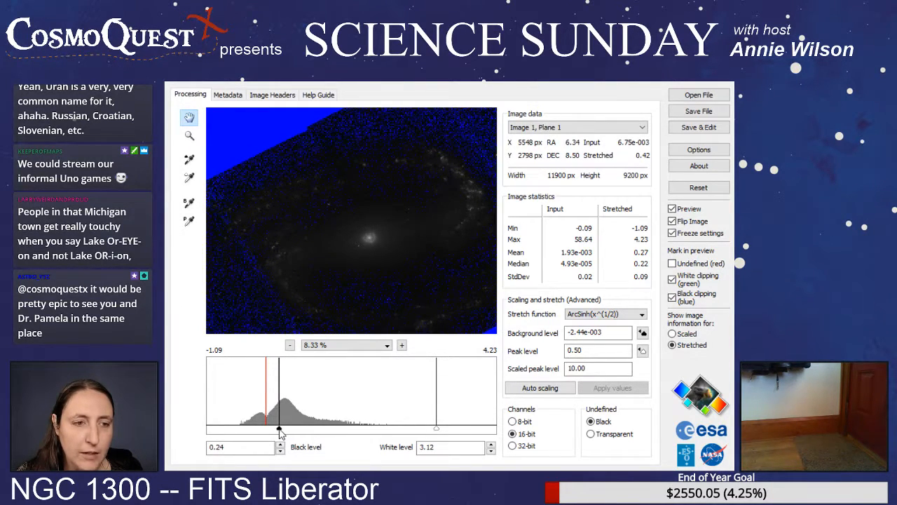
{"action": "left_click_drag", "start_coordinate": [279, 430], "coordinate": [281, 430]}
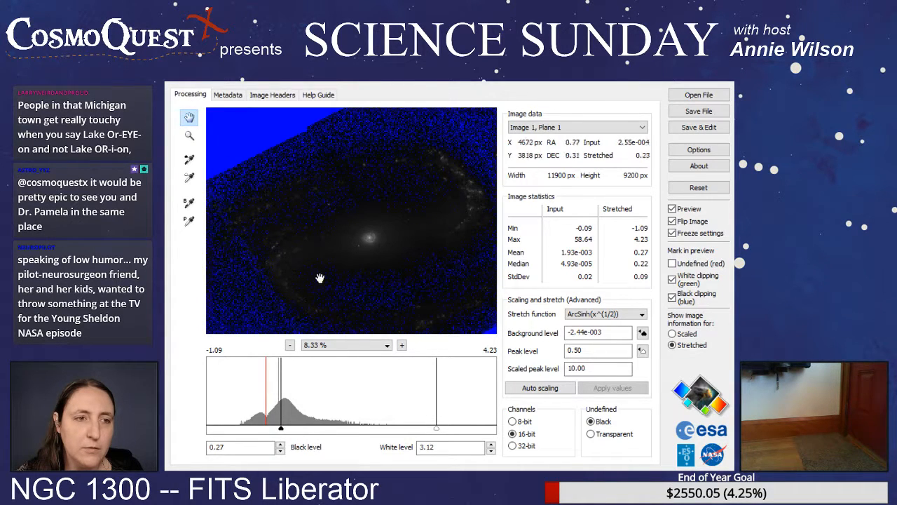
{"action": "left_click_drag", "start_coordinate": [281, 430], "coordinate": [279, 430]}
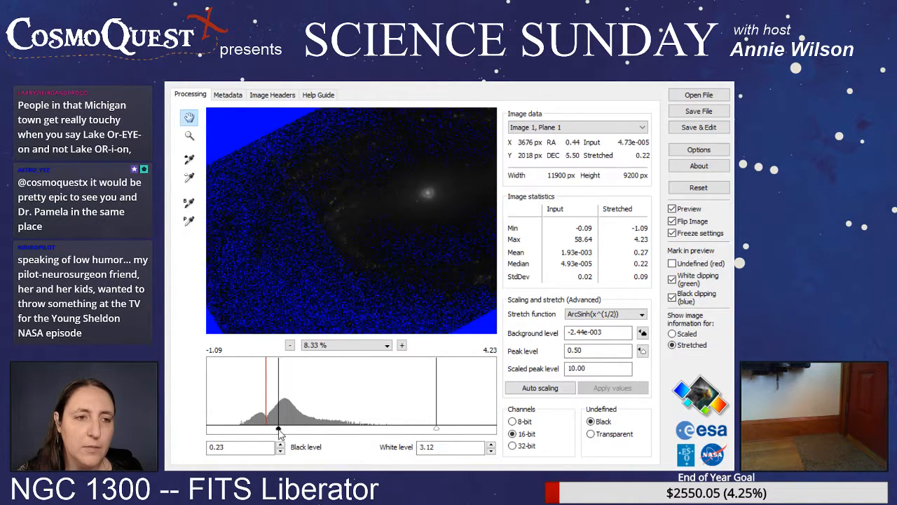
- Check the black clipping across both spiral arms at 8.33 % and save the stretched image
{"action": "left_click_drag", "start_coordinate": [367, 256], "coordinate": [310, 260]}
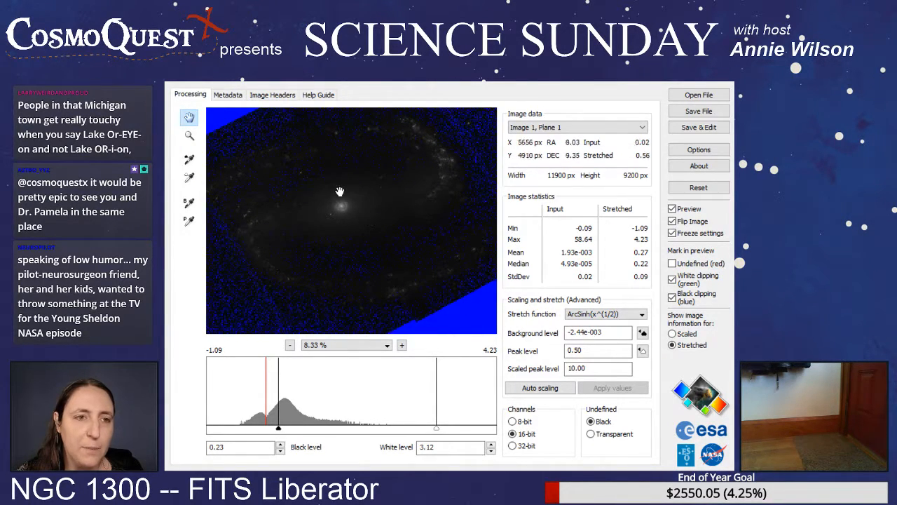
{"action": "left_click_drag", "start_coordinate": [333, 292], "coordinate": [302, 324]}
{"action": "left_click_drag", "start_coordinate": [423, 225], "coordinate": [370, 233]}
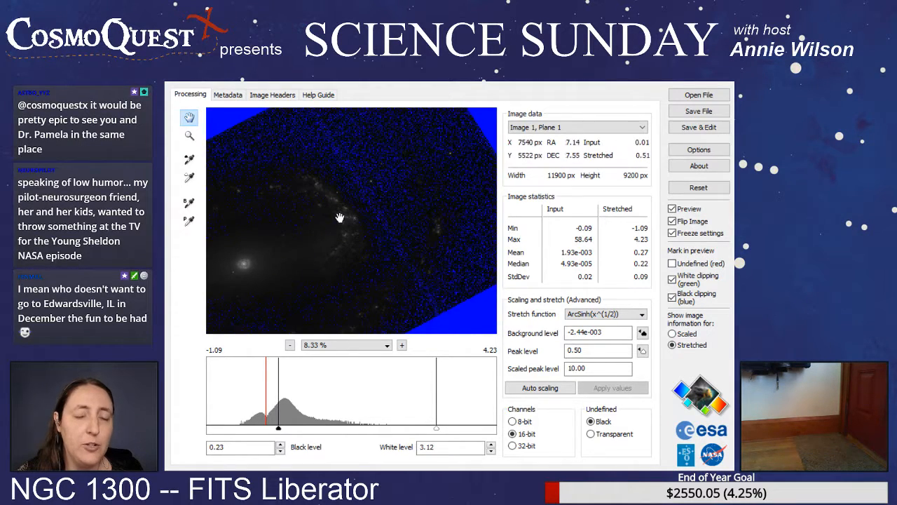
{"action": "left_click_drag", "start_coordinate": [341, 219], "coordinate": [443, 180]}
{"action": "mouse_move", "coordinate": [383, 250]}
{"action": "left_mouse_down"}
{"action": "mouse_move", "coordinate": [361, 273]}
{"action": "mouse_move", "coordinate": [386, 243]}
{"action": "left_mouse_up"}
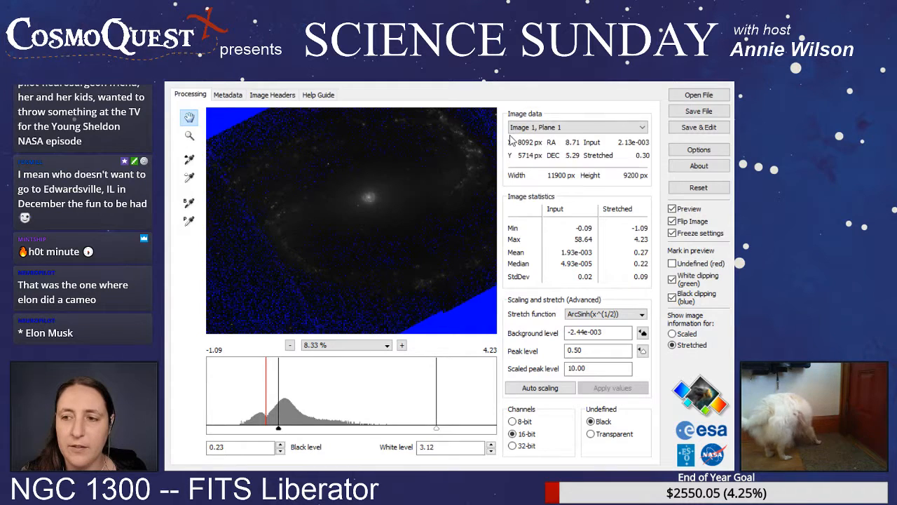
{"action": "left_click", "coordinate": [699, 113]}
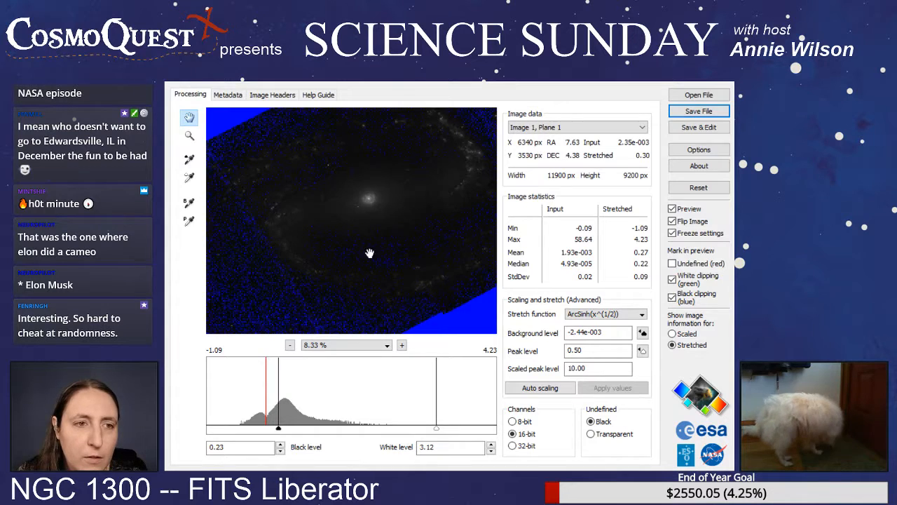
- Look over the galaxy once more at 8.33 % and open the next NGC 1300 FITS image
{"action": "left_click_drag", "start_coordinate": [341, 231], "coordinate": [388, 294]}
{"action": "mouse_move", "coordinate": [298, 217]}
{"action": "left_mouse_down"}
{"action": "mouse_move", "coordinate": [364, 264]}
{"action": "mouse_move", "coordinate": [296, 155]}
{"action": "left_mouse_up"}
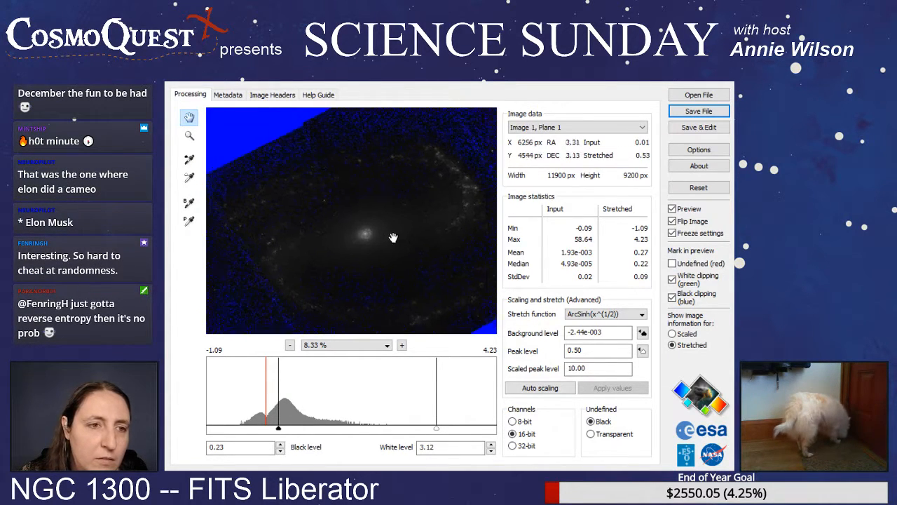
{"action": "left_click_drag", "start_coordinate": [394, 238], "coordinate": [374, 211]}
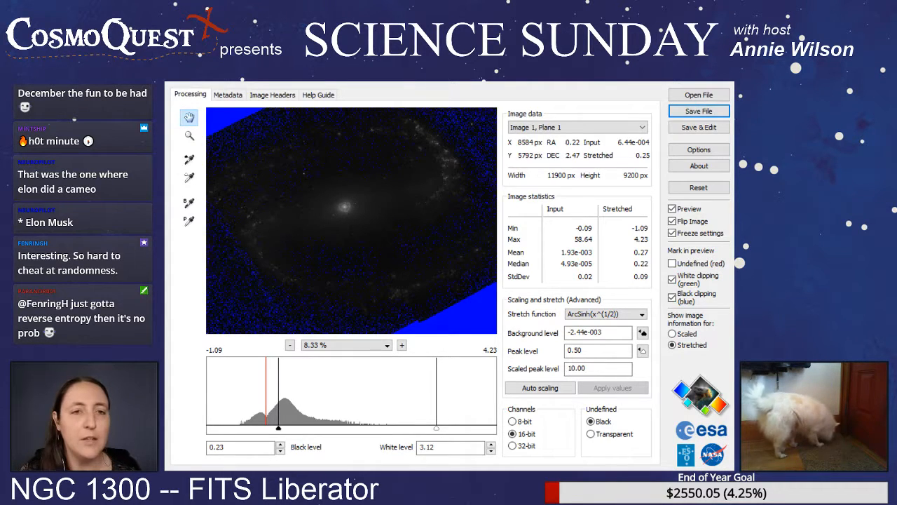
{"action": "left_click", "coordinate": [702, 97]}
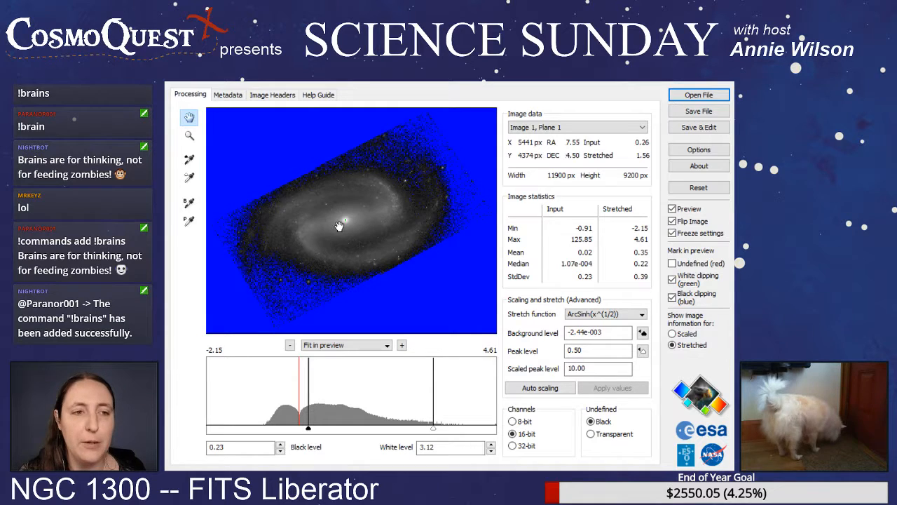
- Sample the galaxy core as the white point at 33.33 %, and raise the white level to 4.38 to clear the white clipping
{"action": "left_click", "coordinate": [402, 346]}
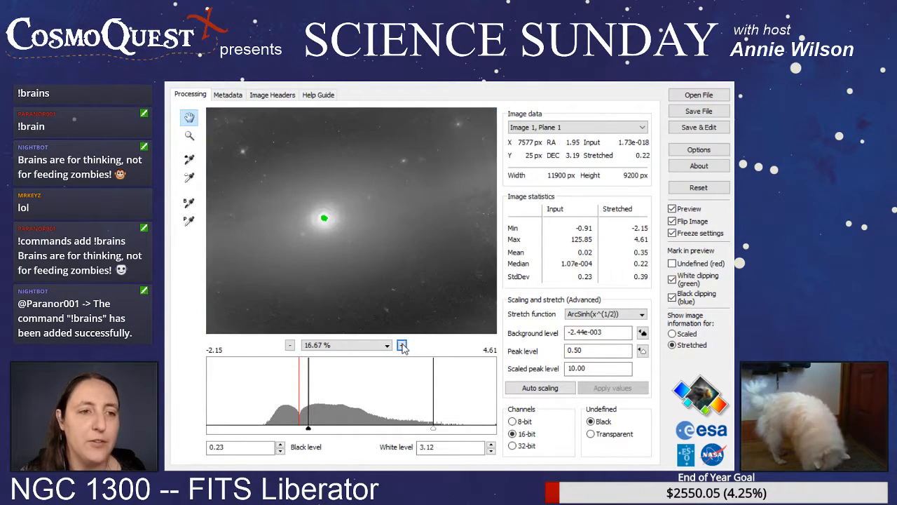
{"action": "left_click", "coordinate": [401, 346]}
{"action": "left_click_drag", "start_coordinate": [351, 225], "coordinate": [410, 288]}
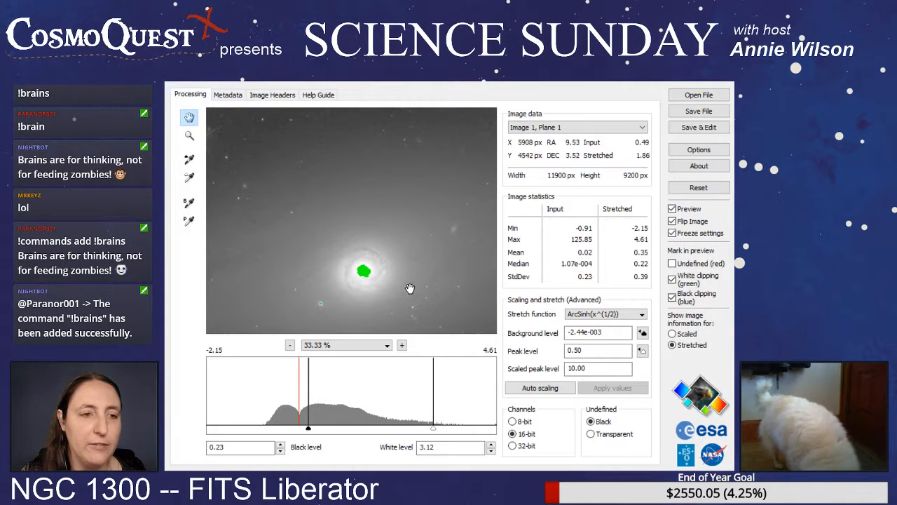
{"action": "left_click", "coordinate": [190, 178]}
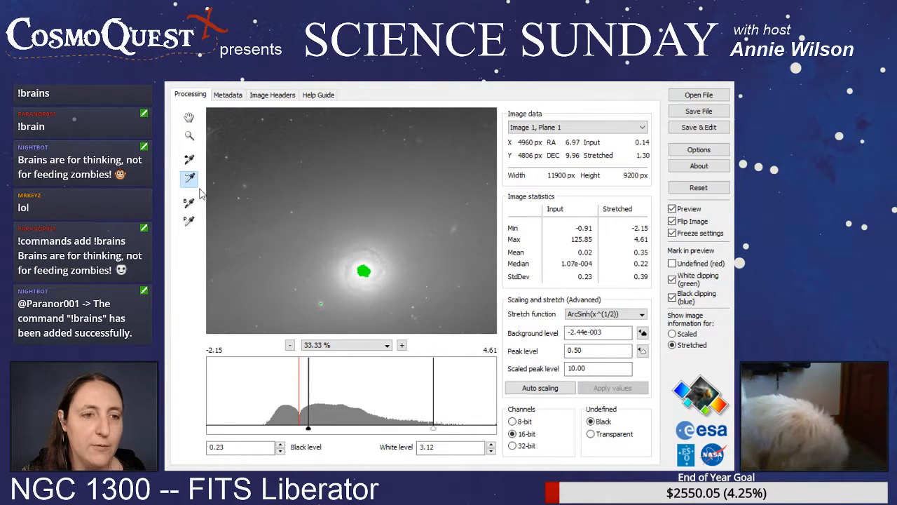
{"action": "left_click", "coordinate": [363, 270]}
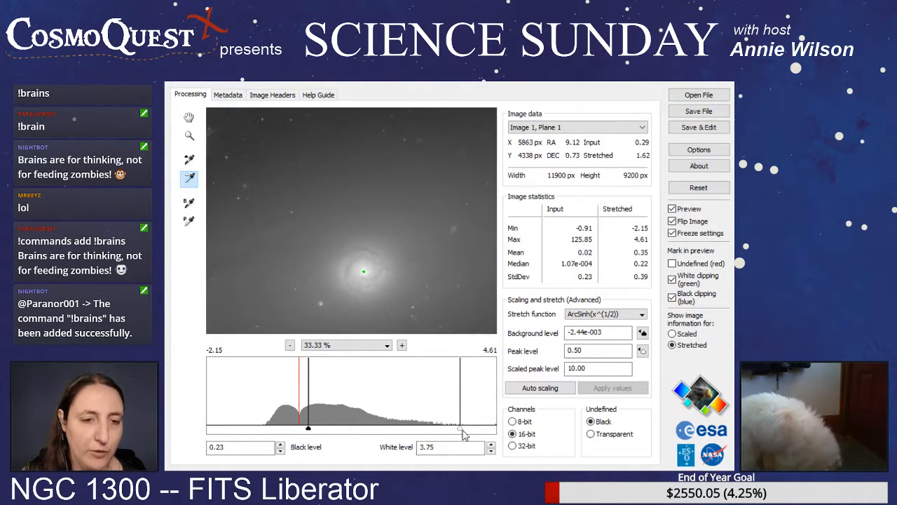
{"action": "left_click_drag", "start_coordinate": [463, 435], "coordinate": [490, 435]}
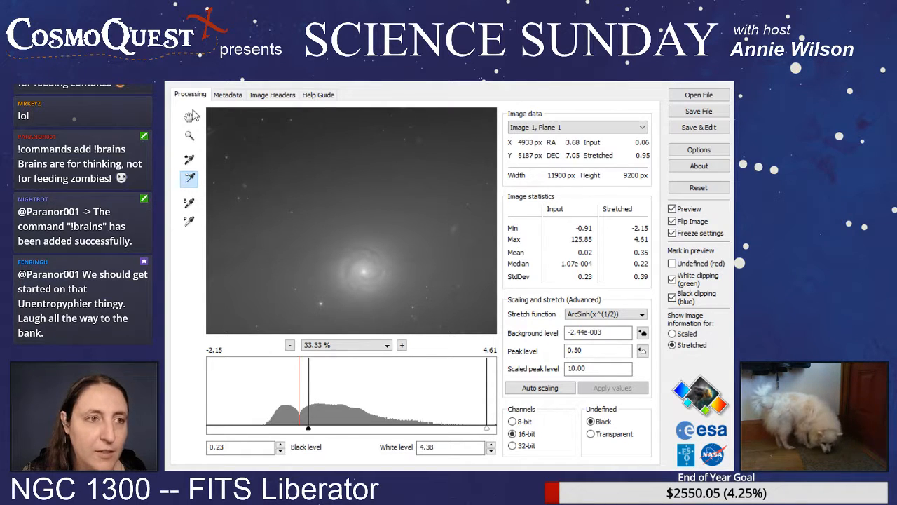
- Examine the black clipping around the spiral arms and outer image edges at 8.33 % and 12.50 %
{"action": "left_click", "coordinate": [291, 346]}
{"action": "left_click", "coordinate": [290, 345]}
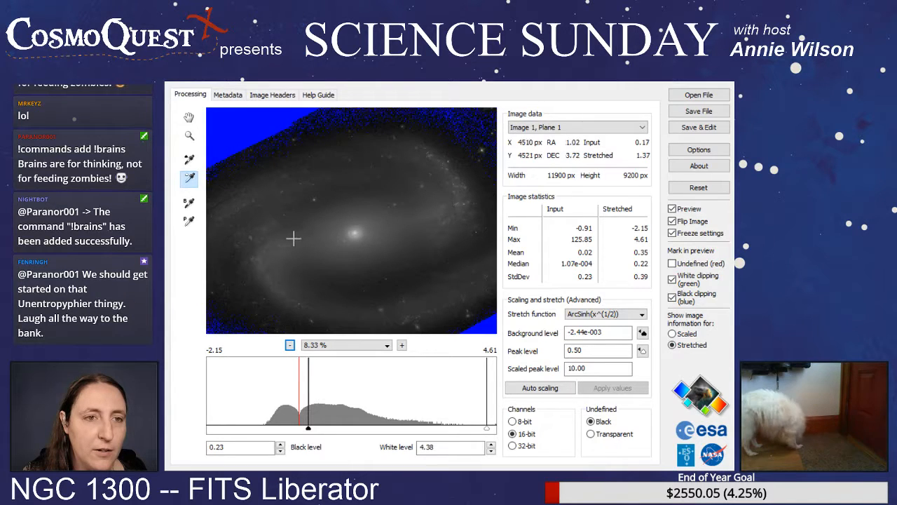
{"action": "left_click", "coordinate": [193, 117]}
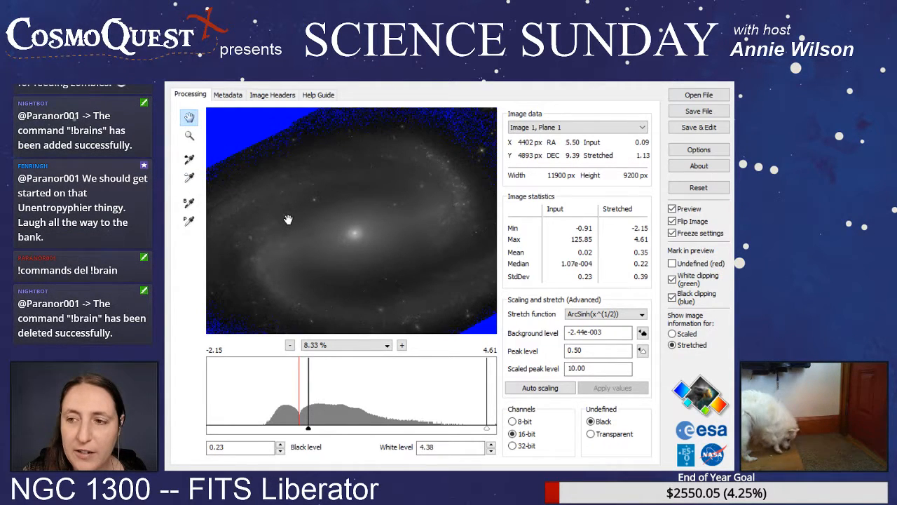
{"action": "left_click_drag", "start_coordinate": [288, 220], "coordinate": [302, 215]}
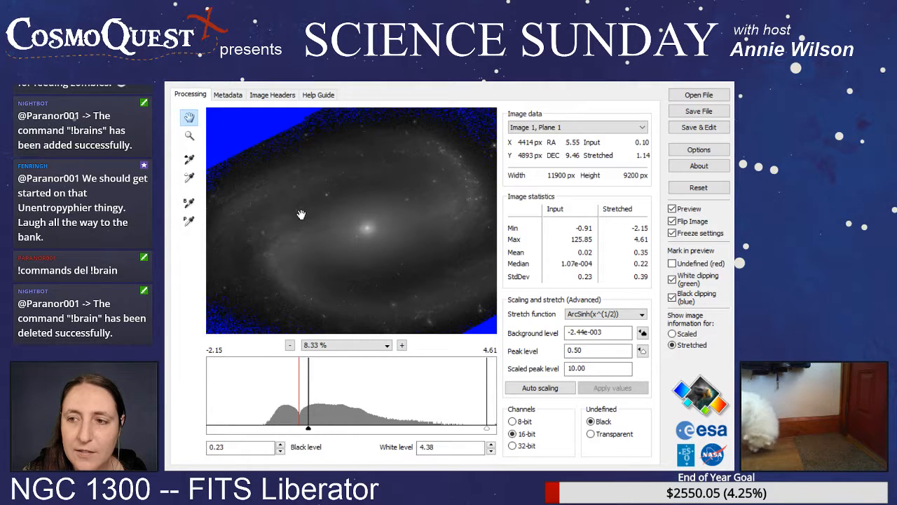
{"action": "left_click_drag", "start_coordinate": [301, 214], "coordinate": [378, 175]}
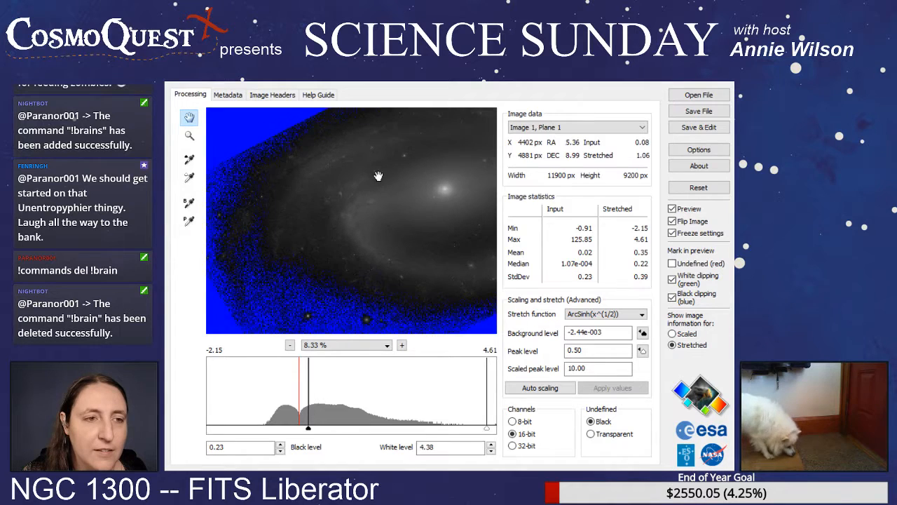
{"action": "left_click", "coordinate": [403, 346]}
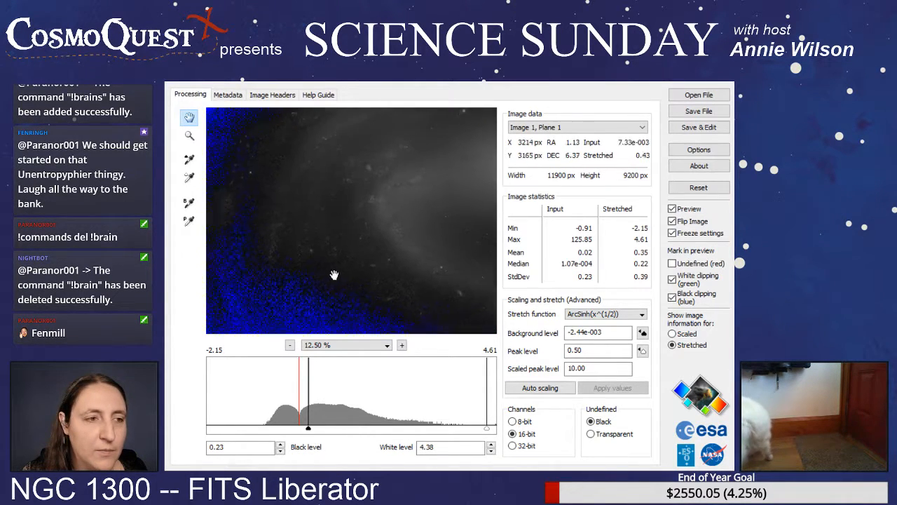
{"action": "left_click_drag", "start_coordinate": [334, 275], "coordinate": [388, 251]}
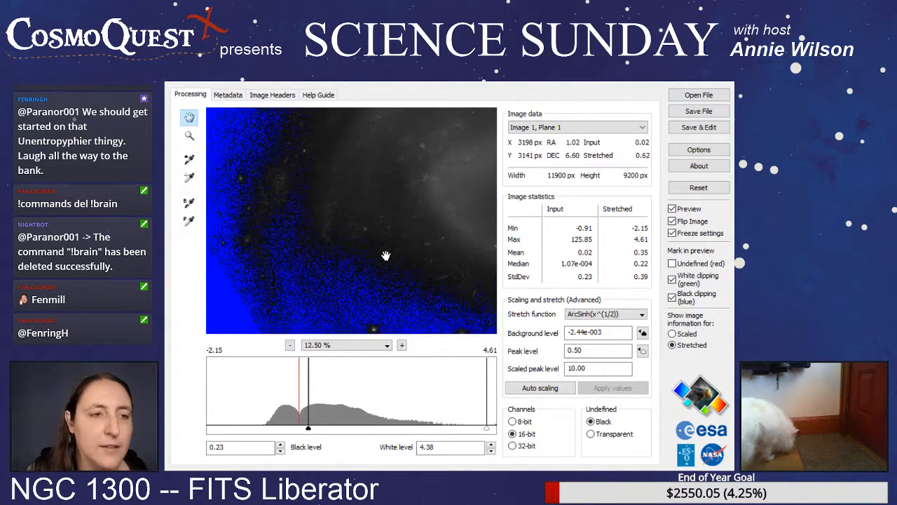
{"action": "left_click_drag", "start_coordinate": [388, 250], "coordinate": [405, 292]}
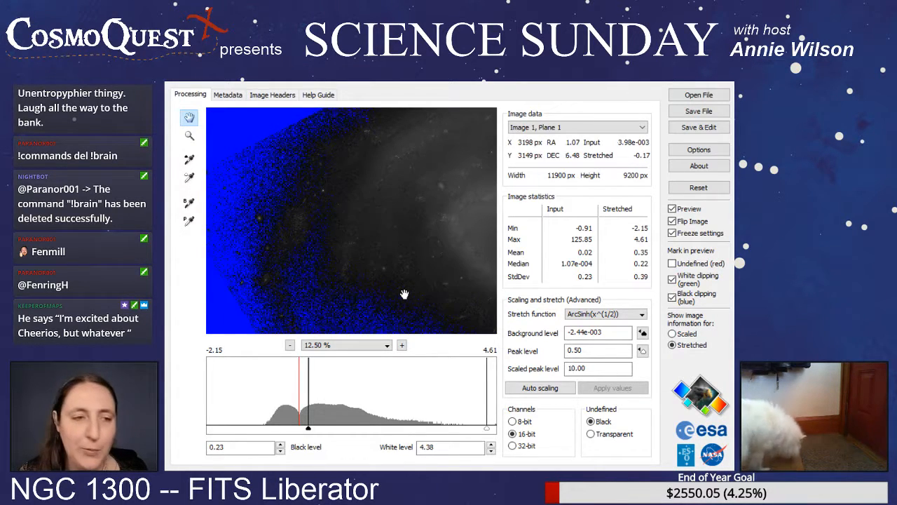
{"action": "left_click_drag", "start_coordinate": [404, 297], "coordinate": [291, 280]}
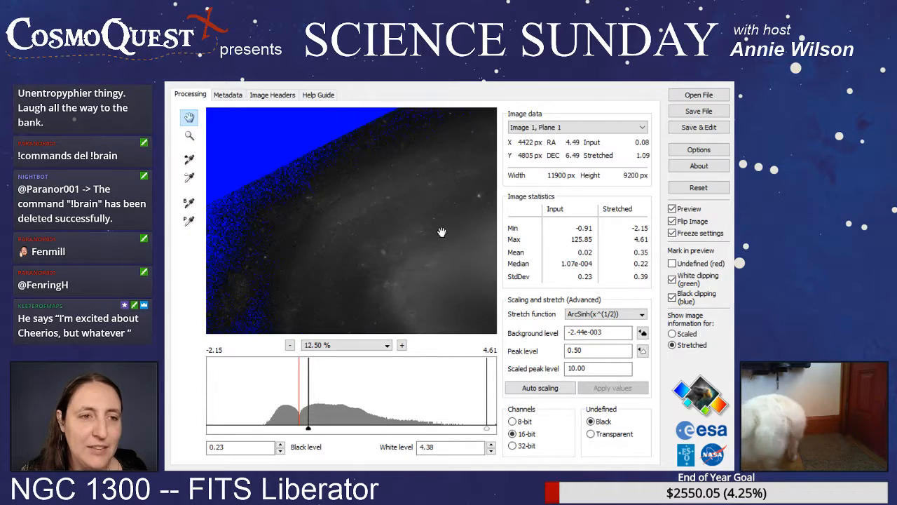
{"action": "left_click_drag", "start_coordinate": [443, 232], "coordinate": [304, 236]}
{"action": "left_click_drag", "start_coordinate": [404, 197], "coordinate": [308, 268]}
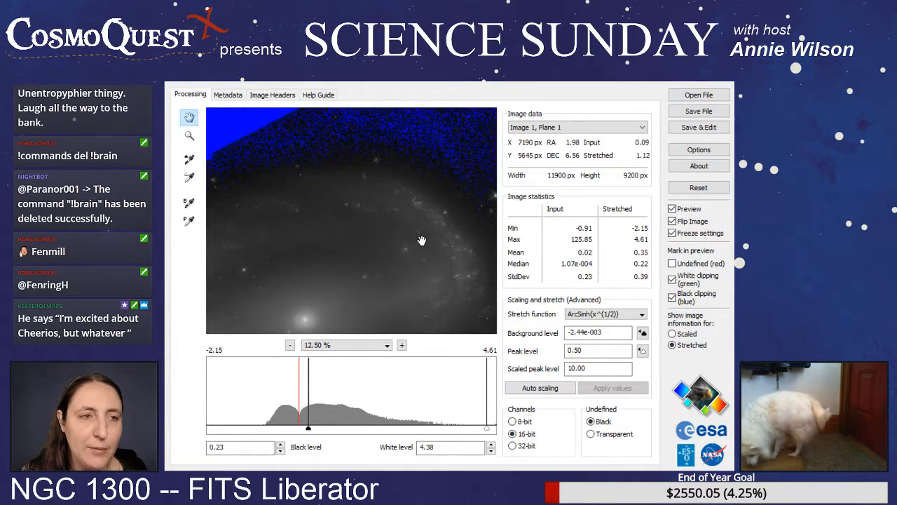
- Examine the black clipping along the outer spiral arm and image edges at 12.50 %, 25.00 % and 6.25 %
{"action": "left_click_drag", "start_coordinate": [421, 241], "coordinate": [319, 260]}
{"action": "left_click_drag", "start_coordinate": [422, 208], "coordinate": [356, 287]}
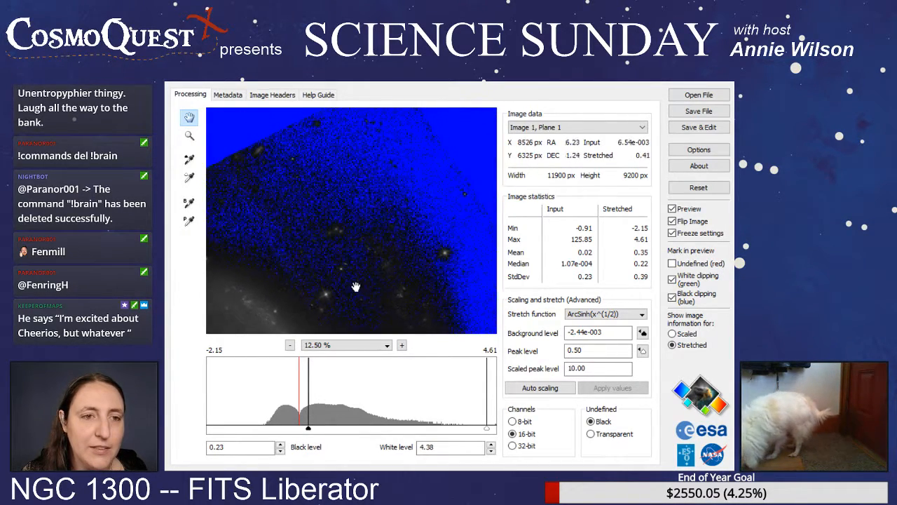
{"action": "left_click_drag", "start_coordinate": [411, 296], "coordinate": [386, 201]}
{"action": "left_click_drag", "start_coordinate": [386, 285], "coordinate": [400, 197]}
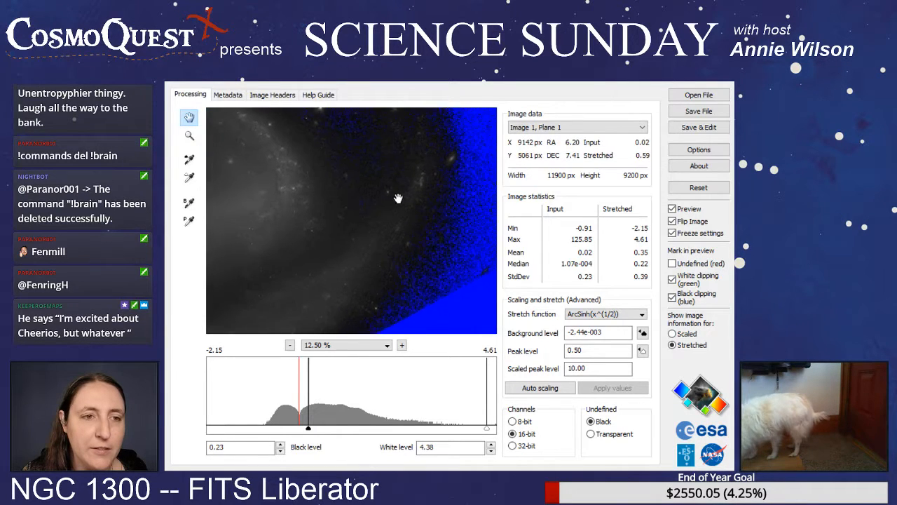
{"action": "left_click", "coordinate": [402, 345]}
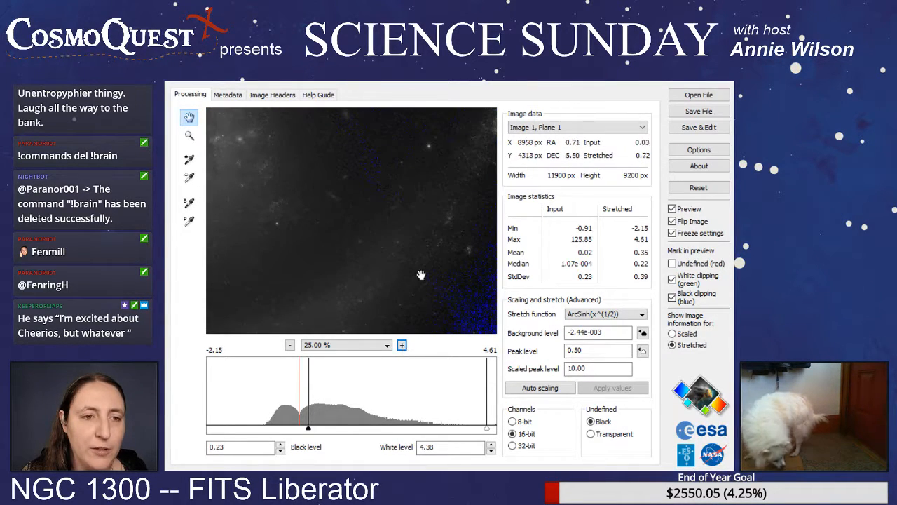
{"action": "left_click_drag", "start_coordinate": [425, 267], "coordinate": [360, 302]}
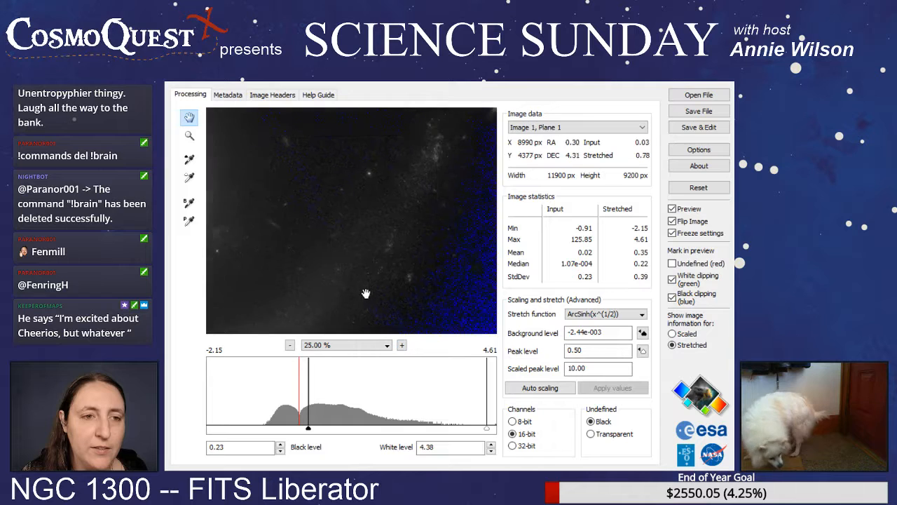
{"action": "left_click", "coordinate": [290, 345]}
{"action": "left_click_drag", "start_coordinate": [300, 262], "coordinate": [323, 315]}
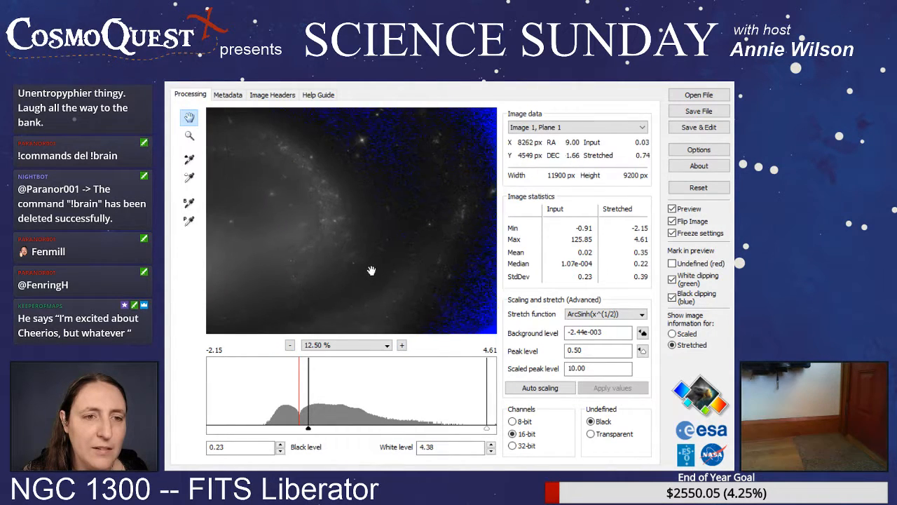
{"action": "left_click", "coordinate": [290, 345]}
{"action": "left_click", "coordinate": [290, 345]}
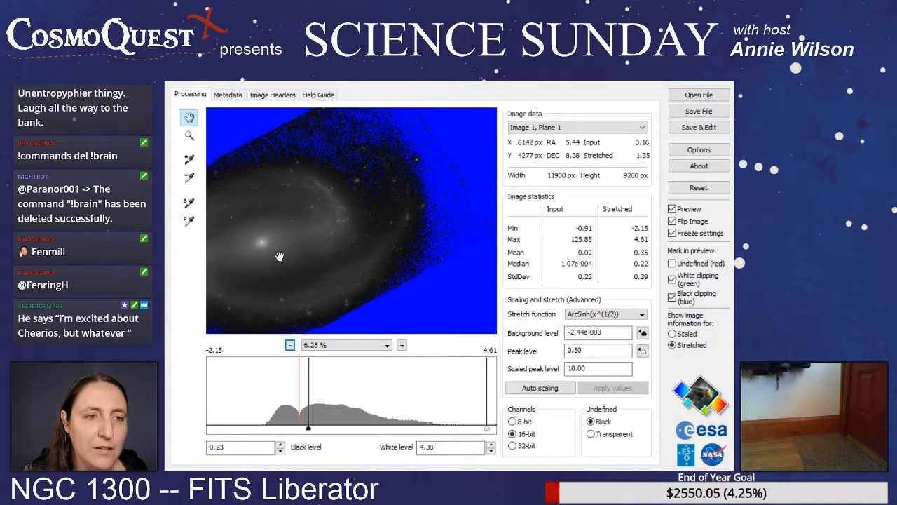
{"action": "left_click_drag", "start_coordinate": [280, 256], "coordinate": [410, 196]}
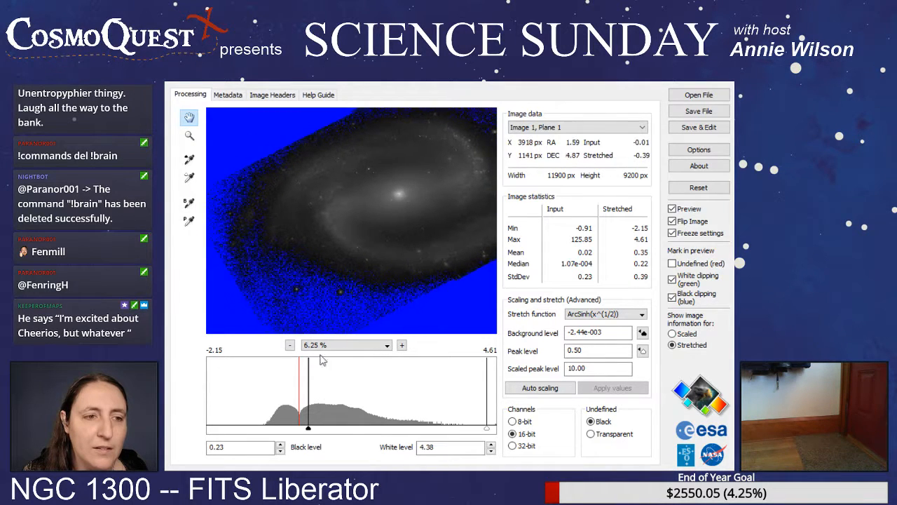
- Lower the black level to -0.04, then sample the noisy outer corner below the galaxy as the black point at -0.33
{"action": "left_click_drag", "start_coordinate": [309, 428], "coordinate": [298, 430]}
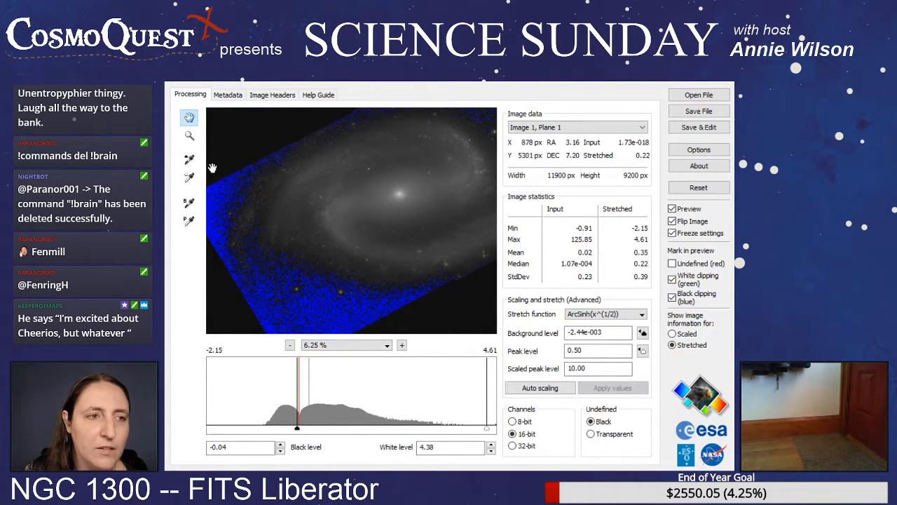
{"action": "left_click", "coordinate": [189, 159]}
{"action": "left_click", "coordinate": [330, 320]}
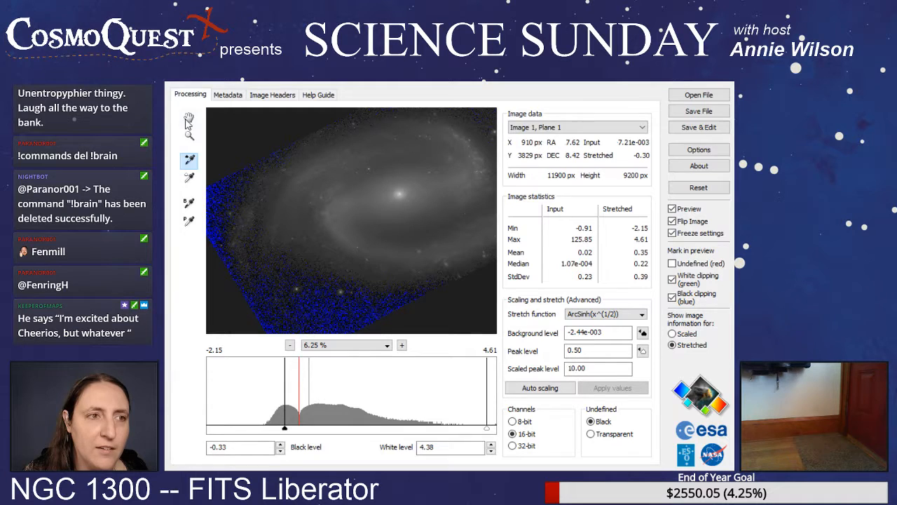
- Resample the black point at the tip of the image's lower corner, bringing the black level to -0.34
{"action": "left_click", "coordinate": [189, 118]}
{"action": "left_click_drag", "start_coordinate": [415, 210], "coordinate": [422, 188]}
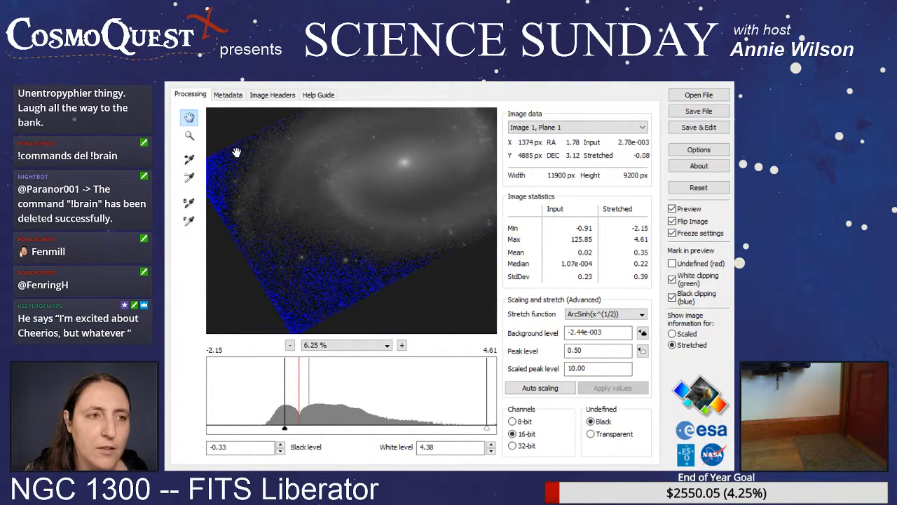
{"action": "left_click_drag", "start_coordinate": [316, 203], "coordinate": [303, 194]}
{"action": "left_click", "coordinate": [192, 161]}
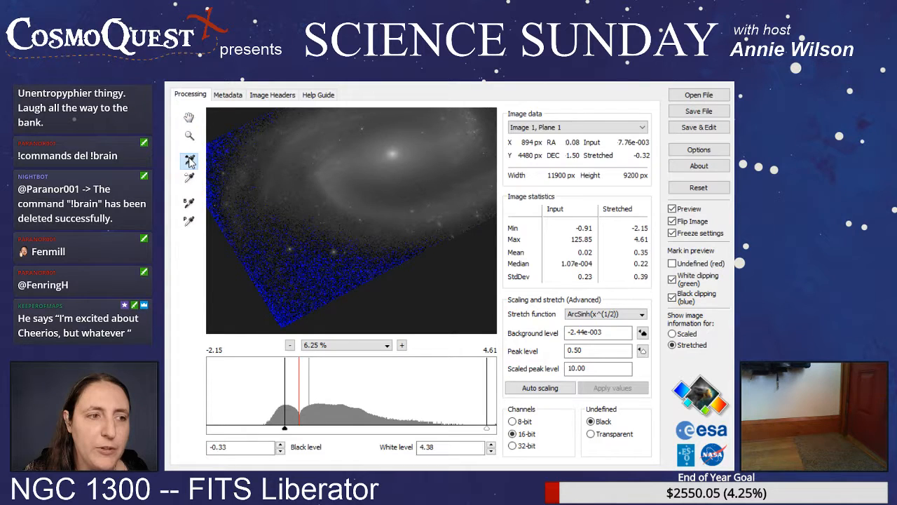
{"action": "left_click", "coordinate": [284, 317]}
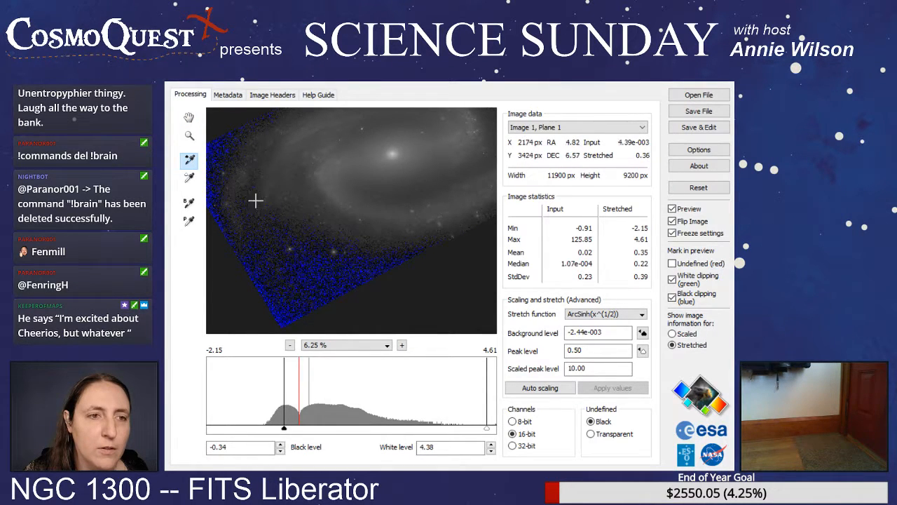
- Check the remaining black clipping and the core detail across the galaxy at magnifications from 6.25 % to 16.67 %
{"action": "left_click", "coordinate": [189, 117]}
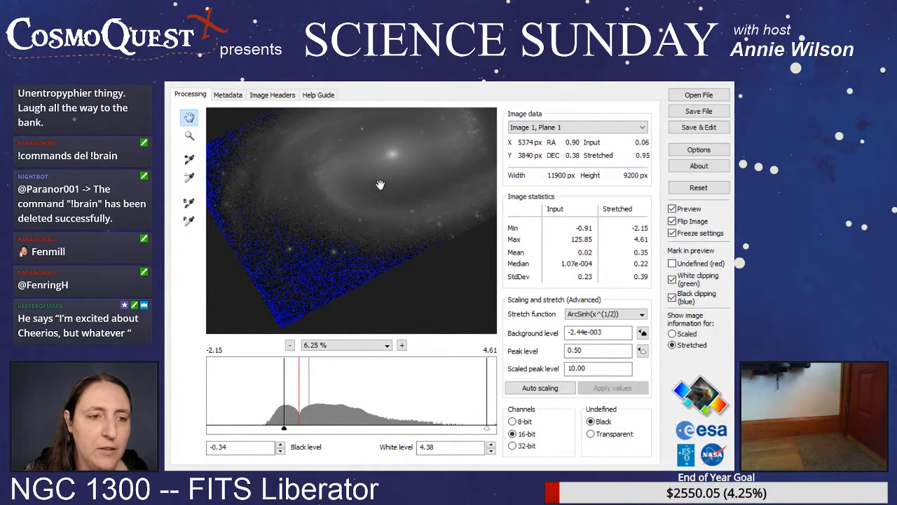
{"action": "left_click_drag", "start_coordinate": [380, 185], "coordinate": [353, 246]}
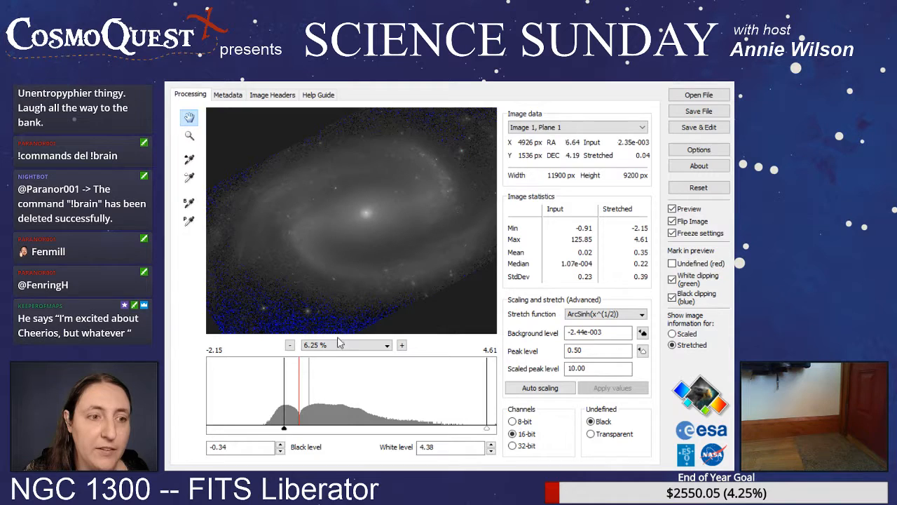
{"action": "left_click", "coordinate": [402, 346]}
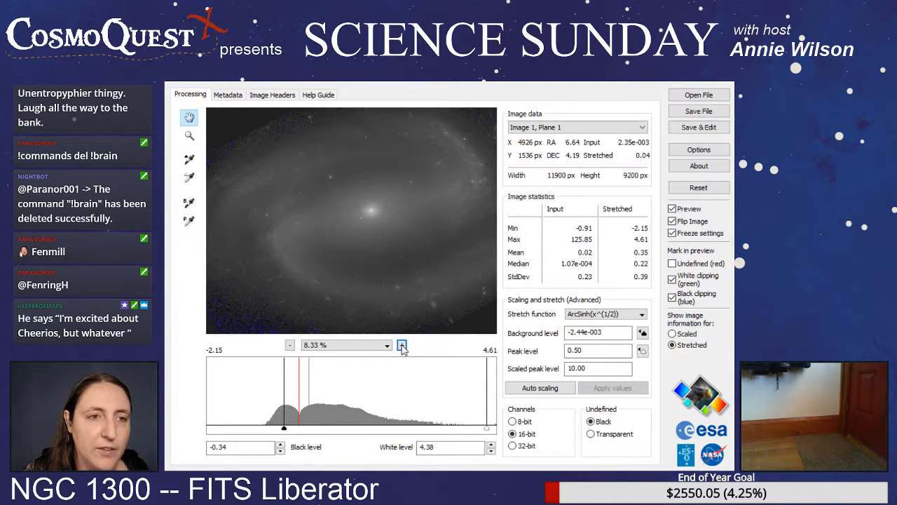
{"action": "left_click", "coordinate": [402, 346]}
{"action": "left_click", "coordinate": [402, 346]}
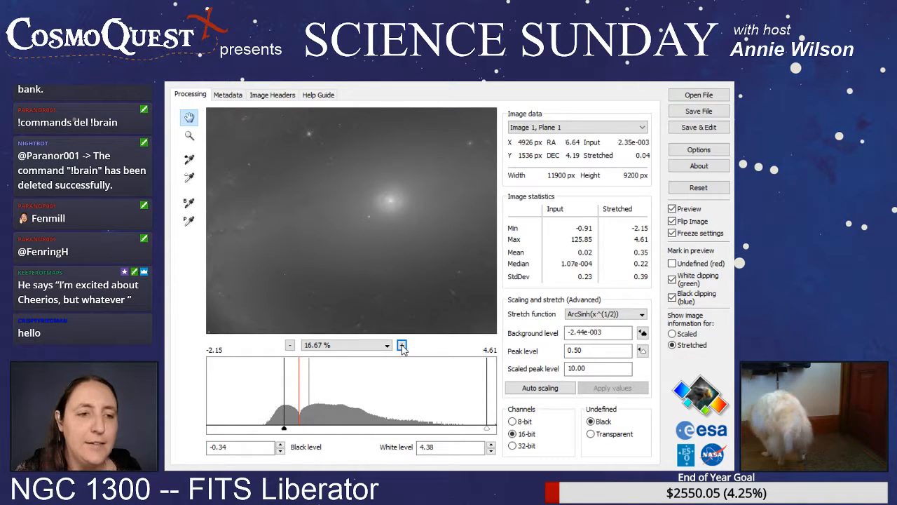
{"action": "left_click", "coordinate": [290, 346]}
{"action": "left_click", "coordinate": [290, 345]}
{"action": "left_click", "coordinate": [290, 346]}
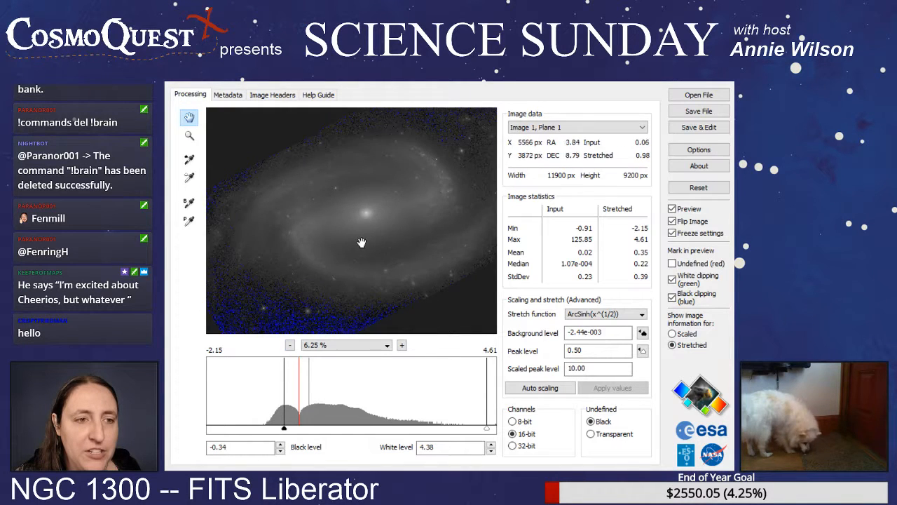
{"action": "left_click_drag", "start_coordinate": [417, 232], "coordinate": [370, 229]}
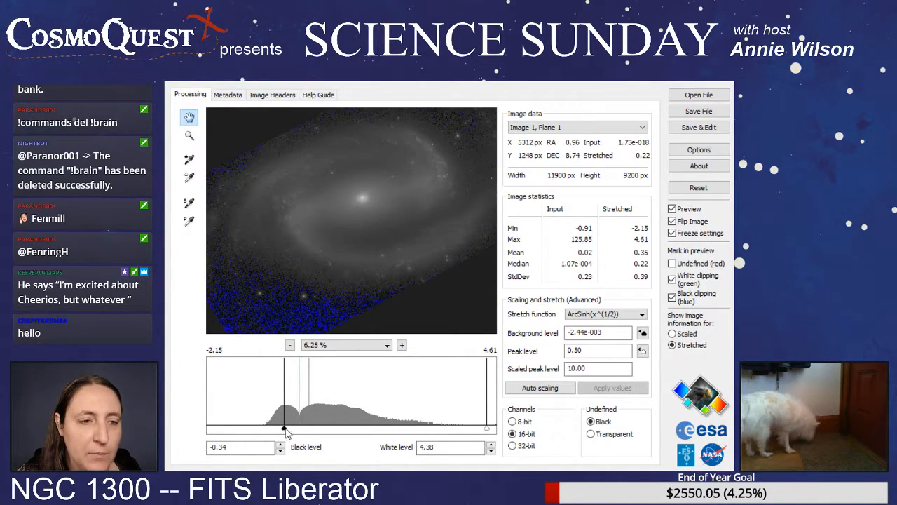
- Try a black level of -0.33, then black points of -0.19, -0.50 and -0.16 sampled around the image's outer corners
{"action": "left_click_drag", "start_coordinate": [284, 431], "coordinate": [286, 430]}
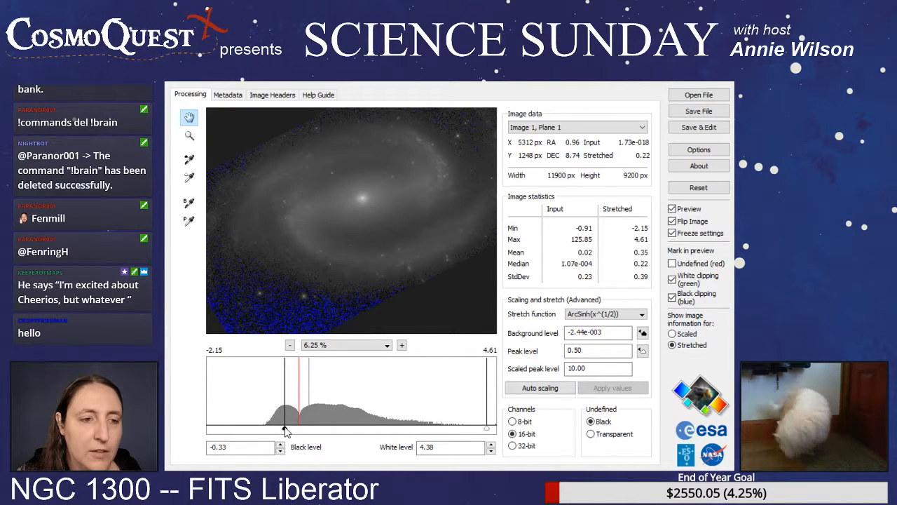
{"action": "left_click_drag", "start_coordinate": [276, 237], "coordinate": [339, 196]}
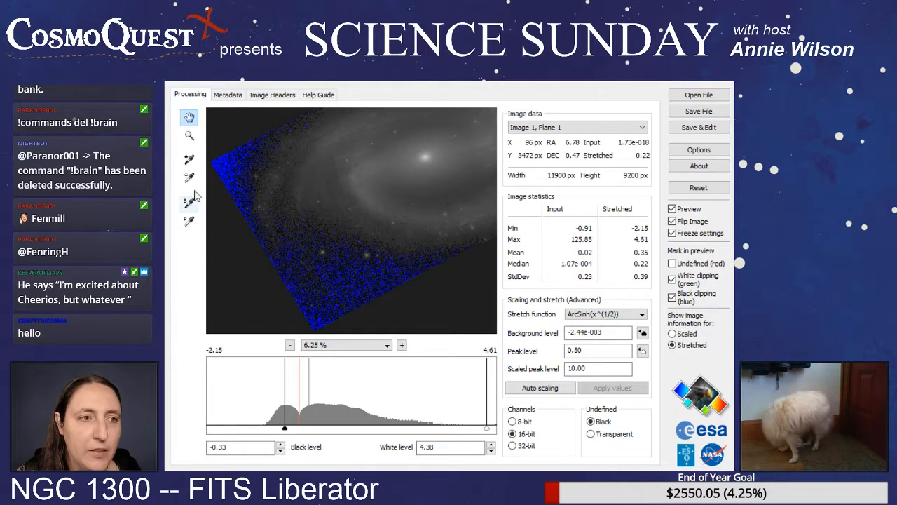
{"action": "left_click", "coordinate": [189, 159]}
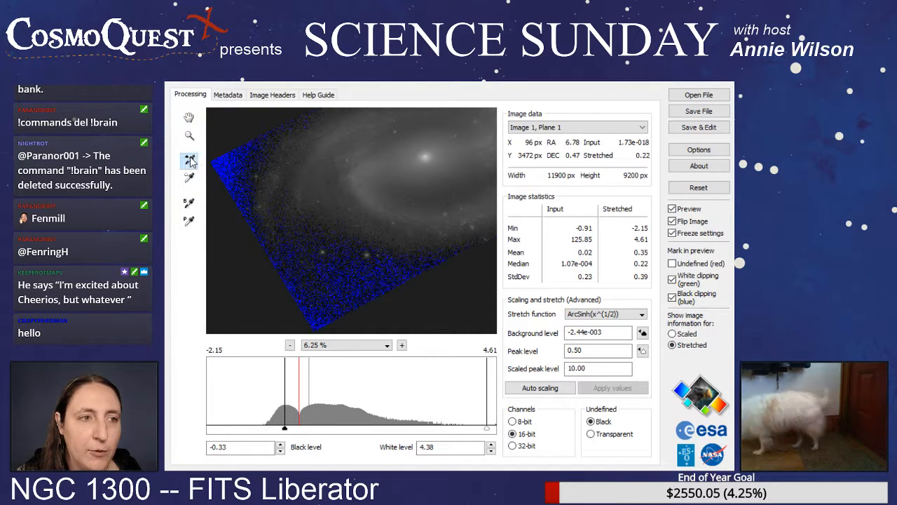
{"action": "left_click", "coordinate": [316, 322]}
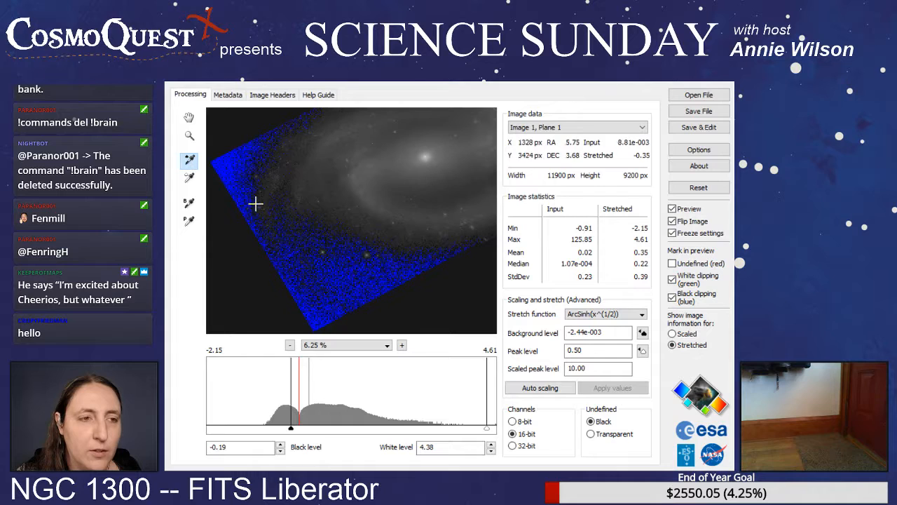
{"action": "left_click", "coordinate": [216, 162]}
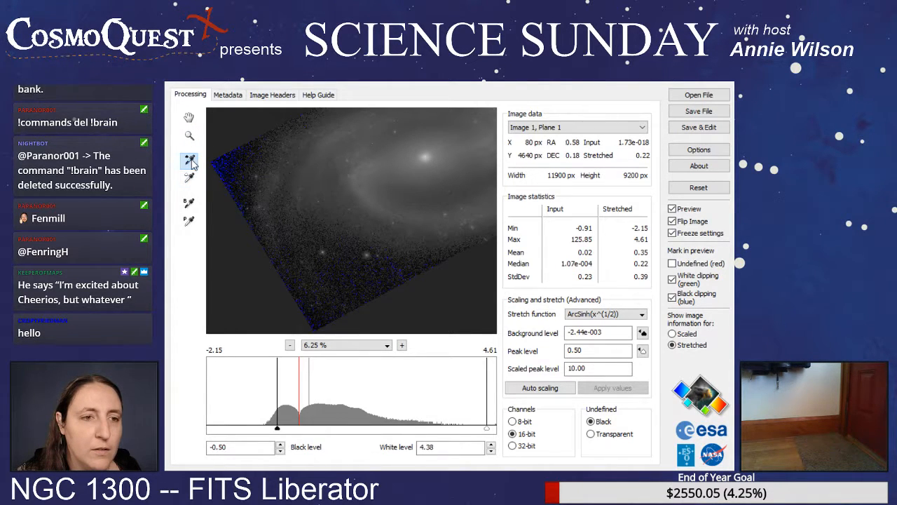
{"action": "left_click", "coordinate": [332, 306]}
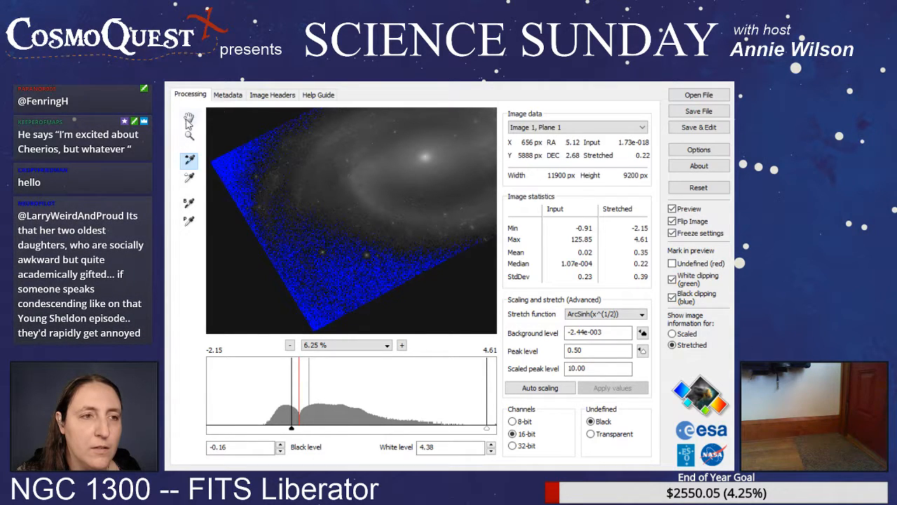
- Lower the black level to -0.30 to reduce the clipping around the spiral arms
{"action": "left_click", "coordinate": [190, 118]}
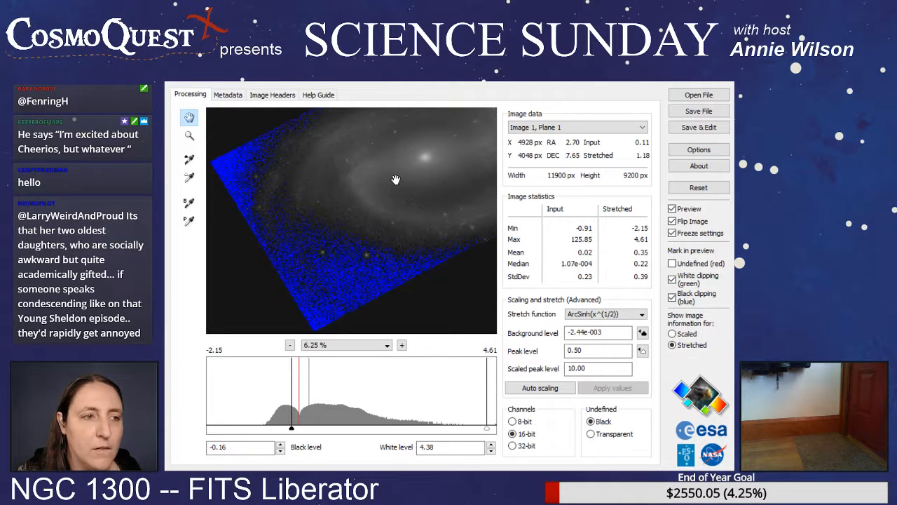
{"action": "left_click_drag", "start_coordinate": [395, 180], "coordinate": [326, 247]}
{"action": "left_click_drag", "start_coordinate": [292, 429], "coordinate": [289, 431]}
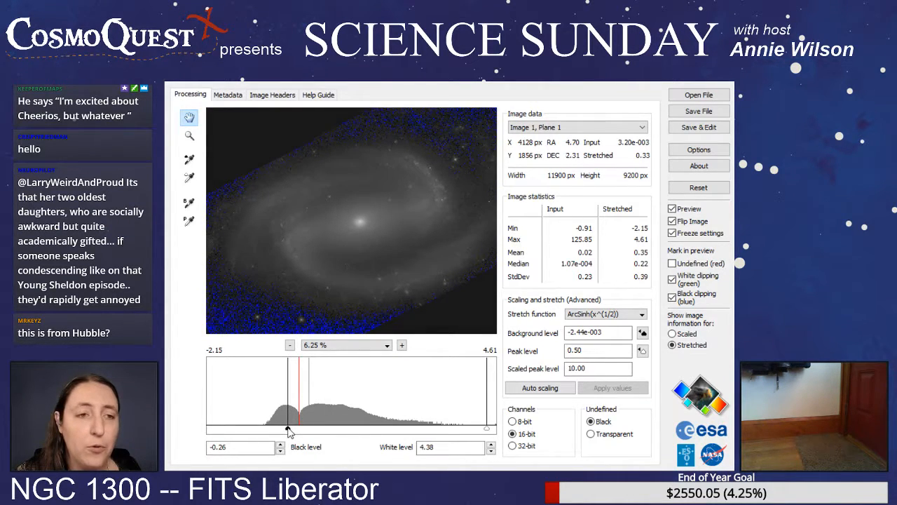
{"action": "left_click_drag", "start_coordinate": [289, 430], "coordinate": [286, 432]}
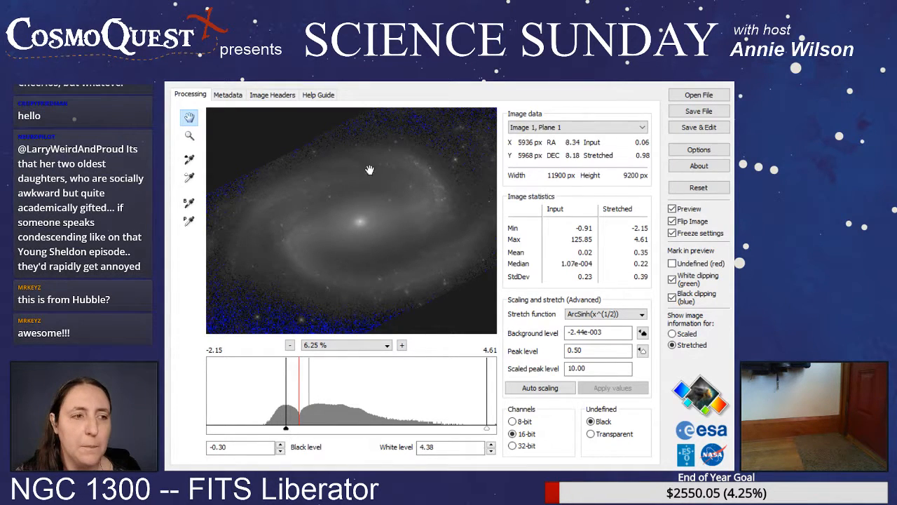
- Inspect the black clipping around both spiral arms and the image corners from 6.25 % up to 12.50 %
{"action": "left_click_drag", "start_coordinate": [311, 271], "coordinate": [289, 286]}
{"action": "left_click_drag", "start_coordinate": [356, 222], "coordinate": [478, 165]}
{"action": "left_click_drag", "start_coordinate": [371, 268], "coordinate": [272, 314]}
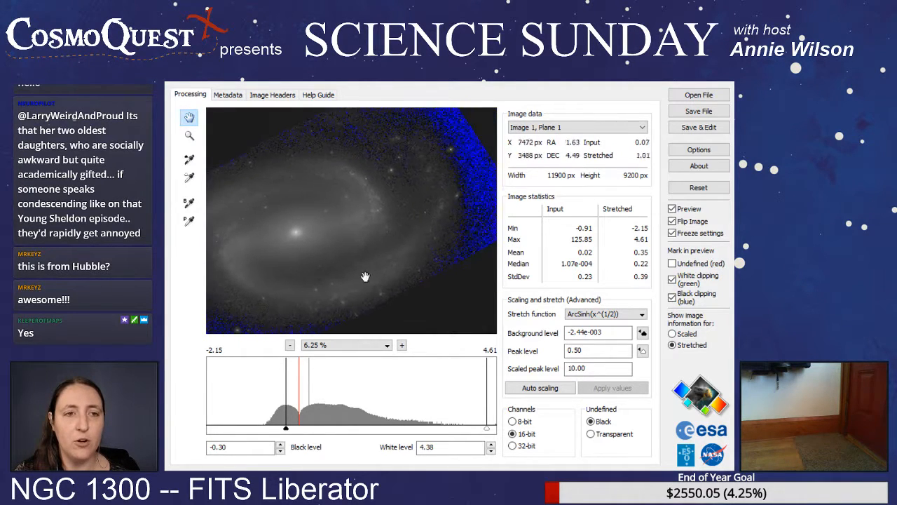
{"action": "left_click_drag", "start_coordinate": [399, 234], "coordinate": [439, 219]}
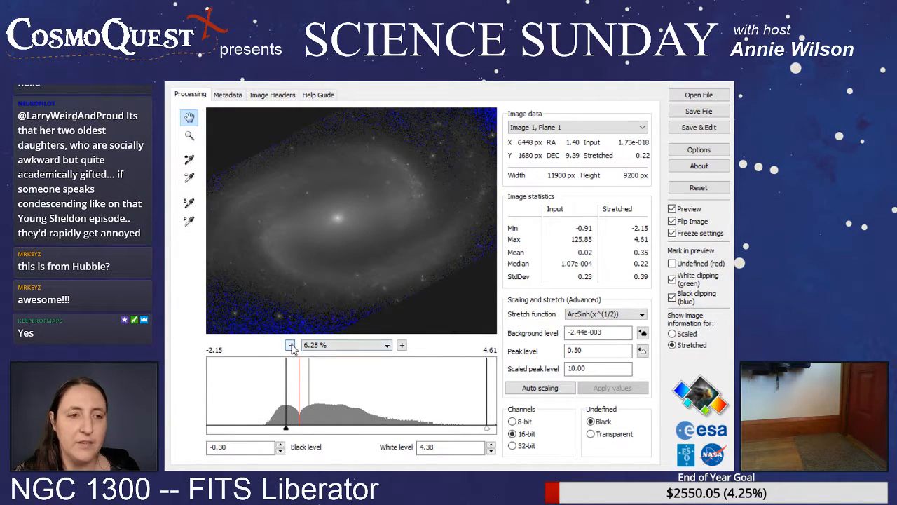
{"action": "left_click_drag", "start_coordinate": [351, 264], "coordinate": [313, 306]}
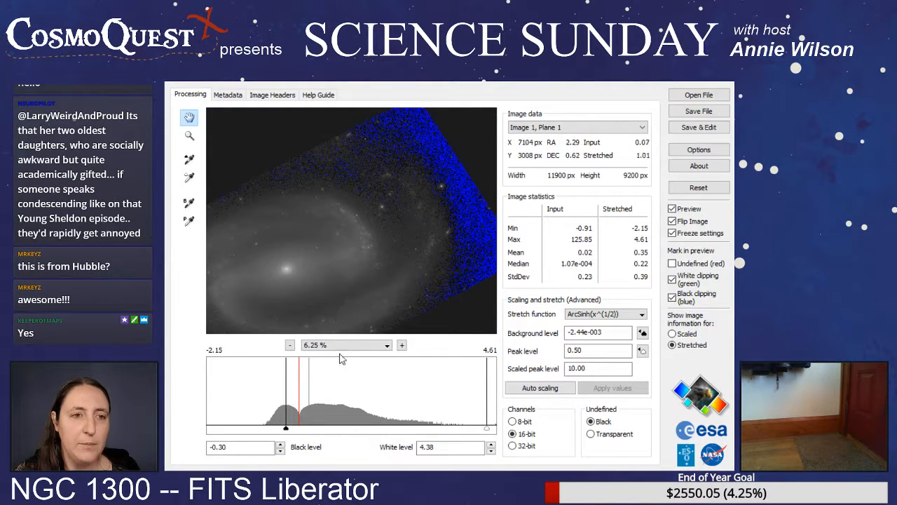
{"action": "left_click", "coordinate": [401, 347]}
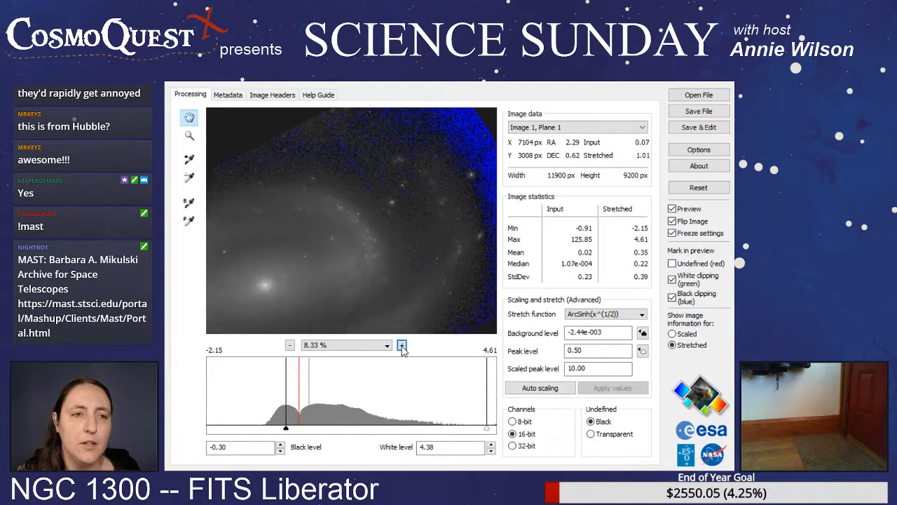
{"action": "left_click_drag", "start_coordinate": [437, 180], "coordinate": [361, 150]}
{"action": "left_click_drag", "start_coordinate": [411, 259], "coordinate": [355, 156]}
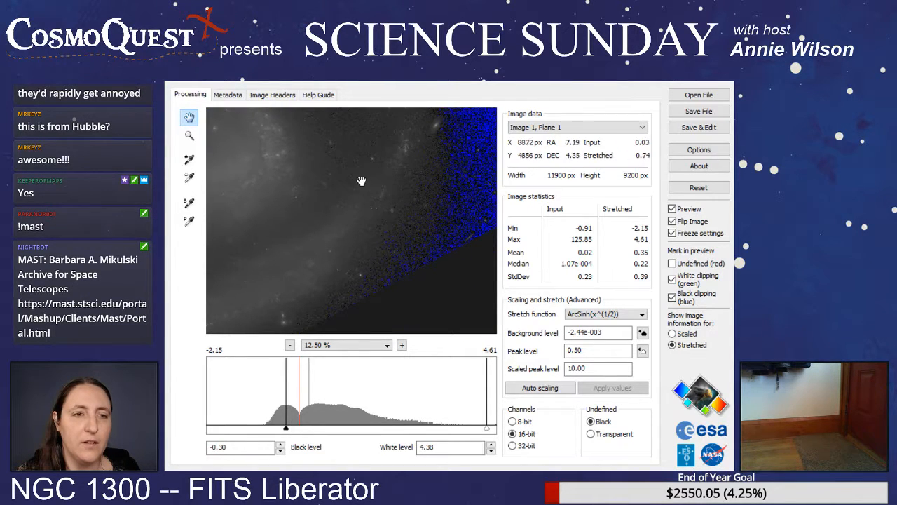
{"action": "left_click_drag", "start_coordinate": [324, 259], "coordinate": [477, 237]}
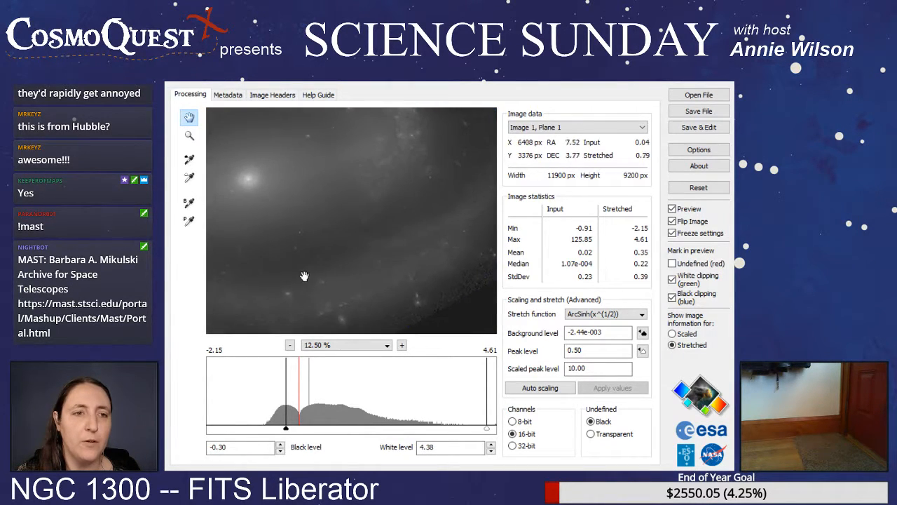
{"action": "left_click_drag", "start_coordinate": [305, 276], "coordinate": [443, 199]}
{"action": "left_click_drag", "start_coordinate": [346, 274], "coordinate": [442, 233]}
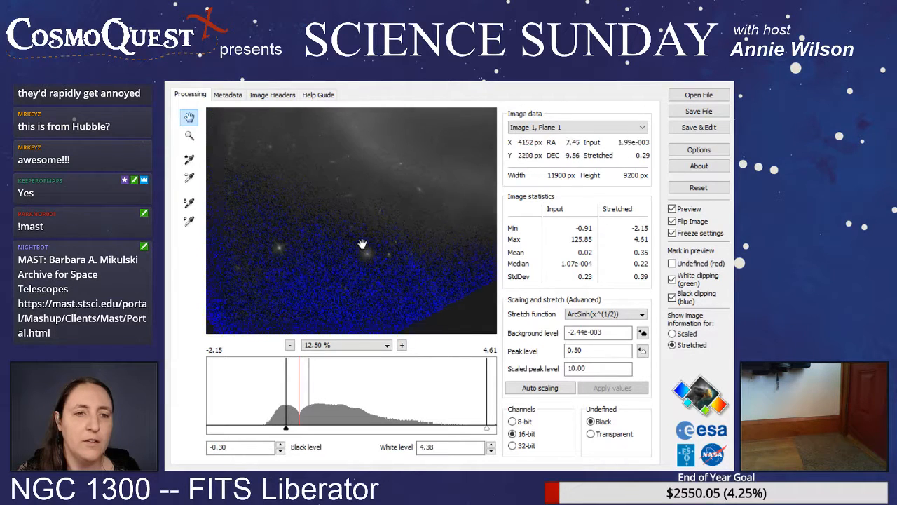
{"action": "left_click_drag", "start_coordinate": [366, 254], "coordinate": [332, 221]}
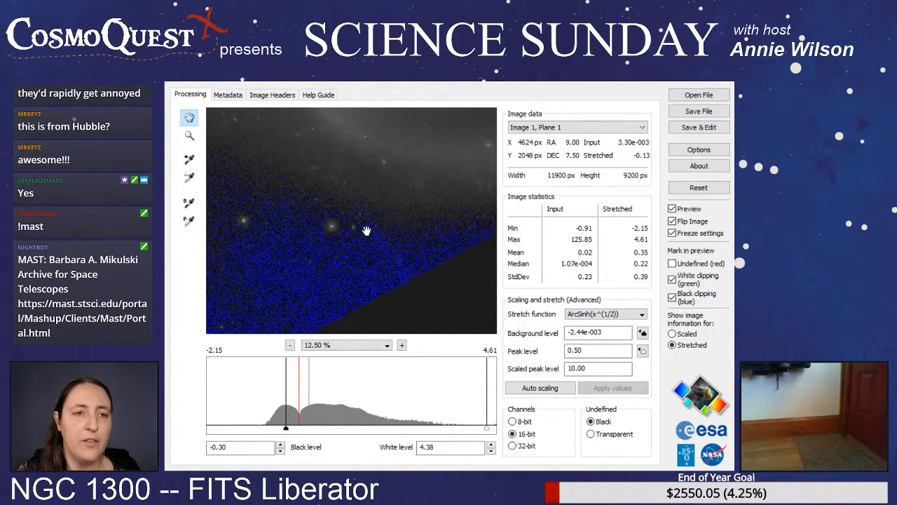
- Review the whole galaxy and the clipped outer corners at 5.00 %
{"action": "left_click", "coordinate": [291, 345]}
{"action": "left_click", "coordinate": [290, 345]}
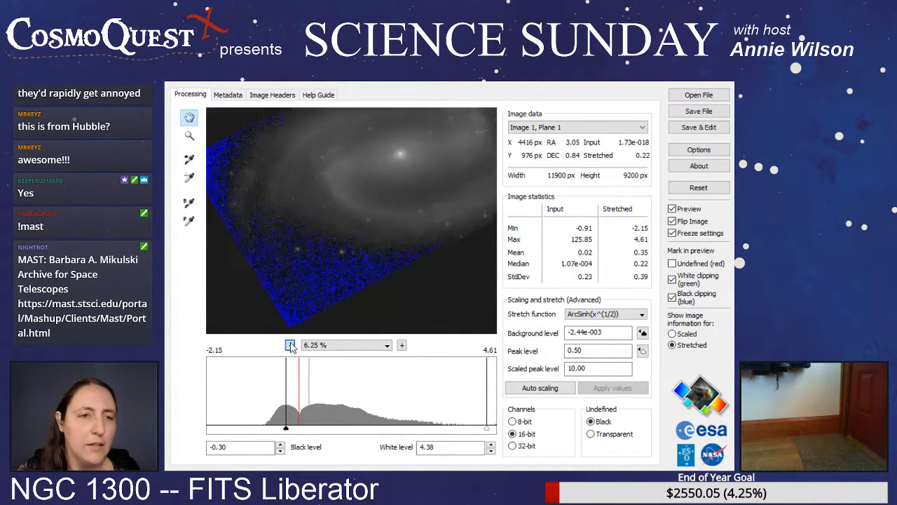
{"action": "left_click", "coordinate": [290, 345]}
{"action": "left_click_drag", "start_coordinate": [376, 184], "coordinate": [338, 238]}
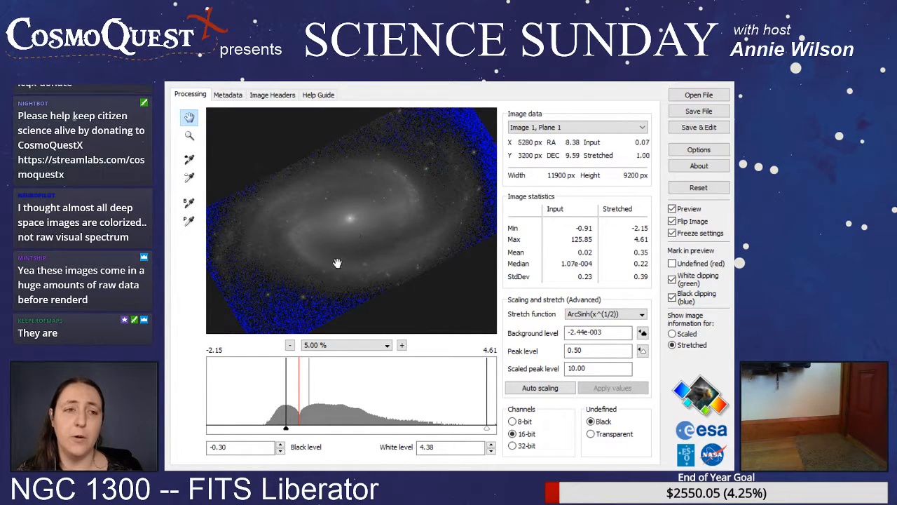
{"action": "left_click_drag", "start_coordinate": [303, 275], "coordinate": [331, 246]}
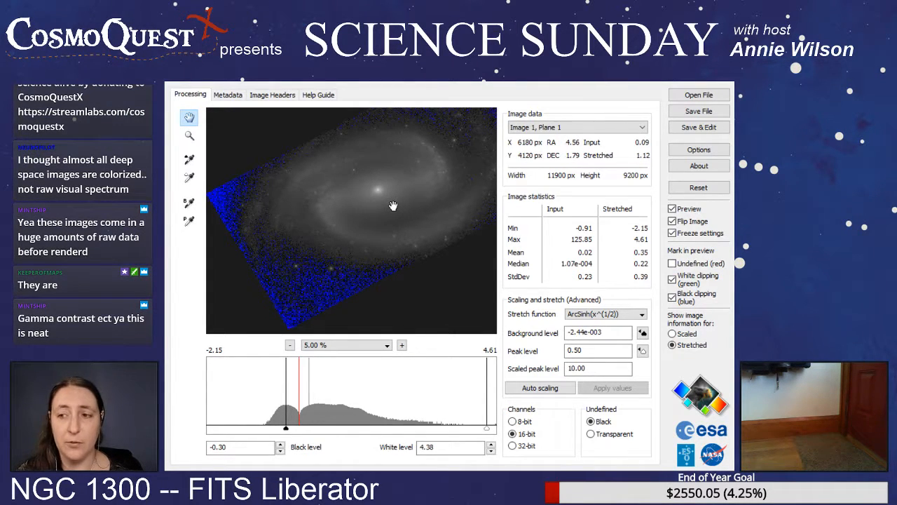
{"action": "left_click_drag", "start_coordinate": [393, 206], "coordinate": [297, 263]}
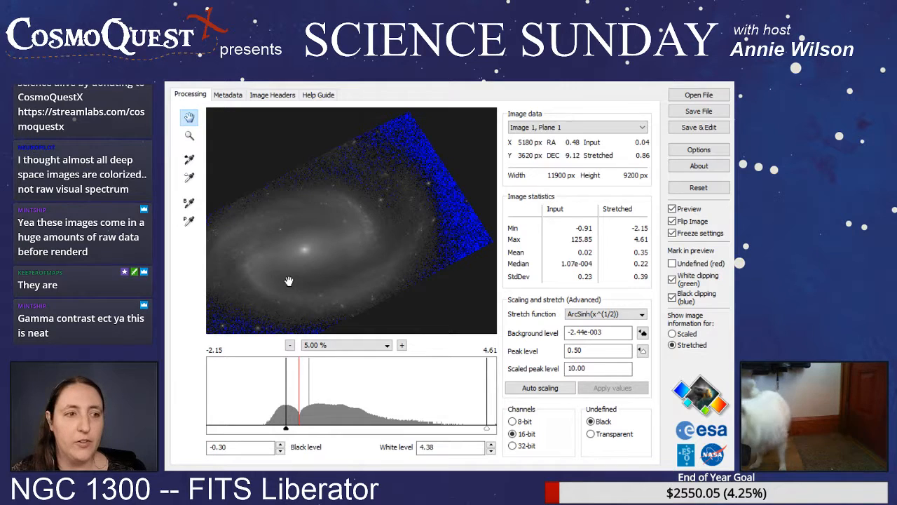
{"action": "left_click_drag", "start_coordinate": [338, 238], "coordinate": [409, 204]}
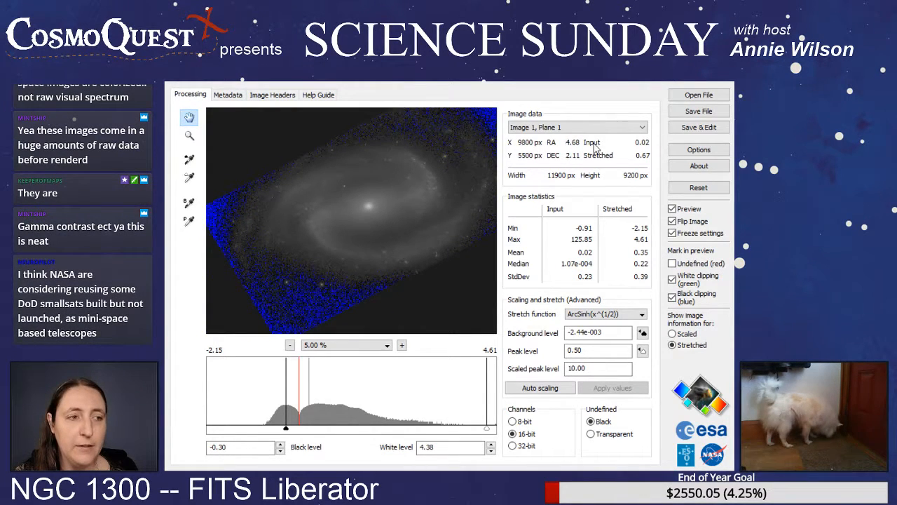